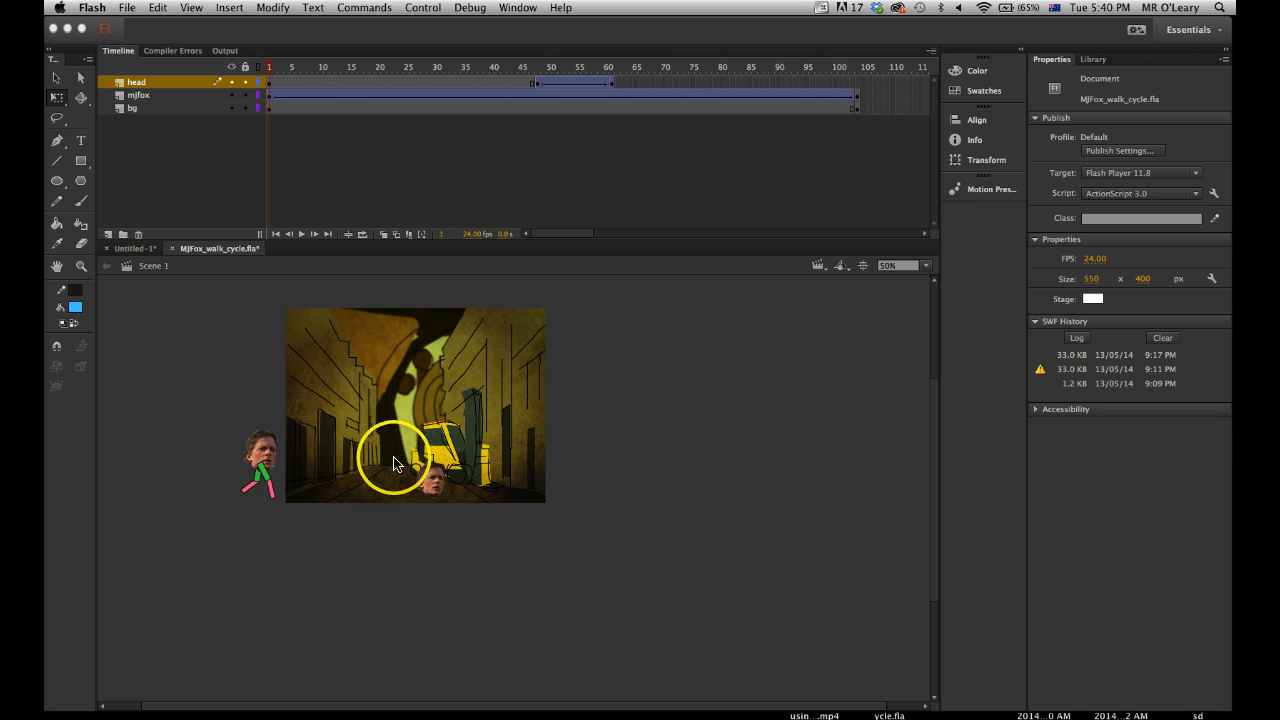
Set the document class to zz and accept the automatically generated class definition.
key(z)
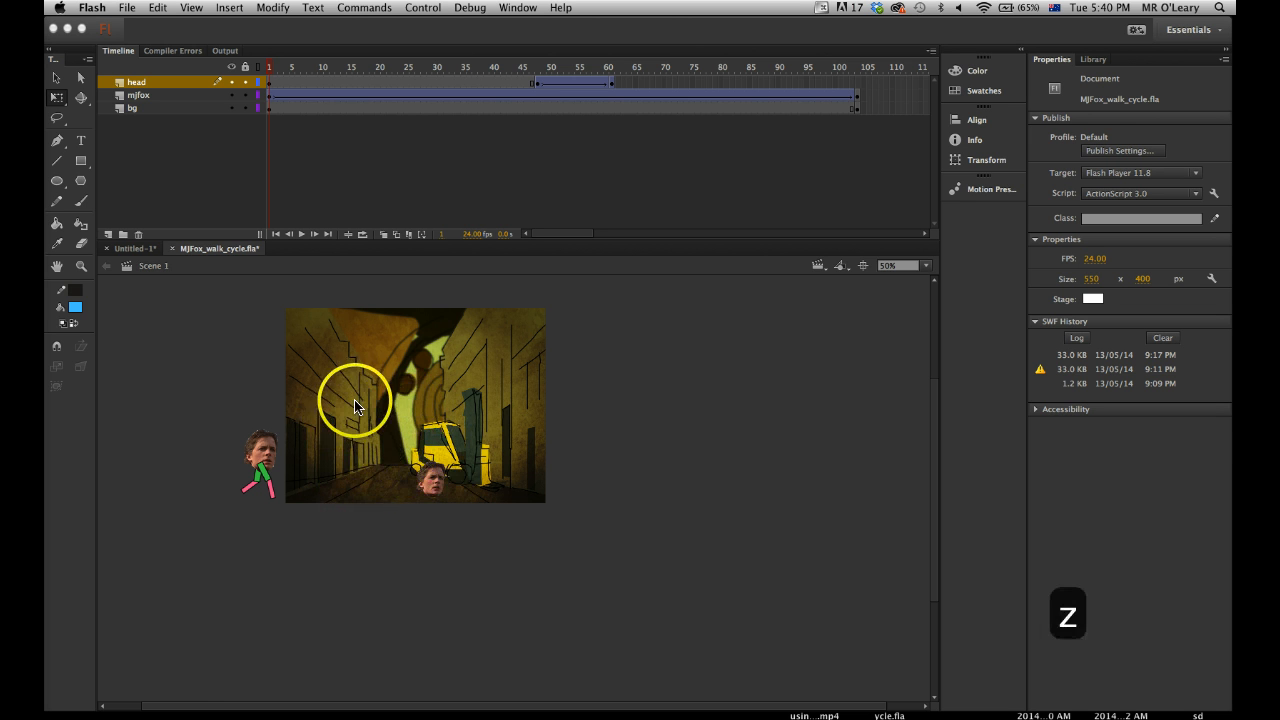
click(550, 580)
text(z)
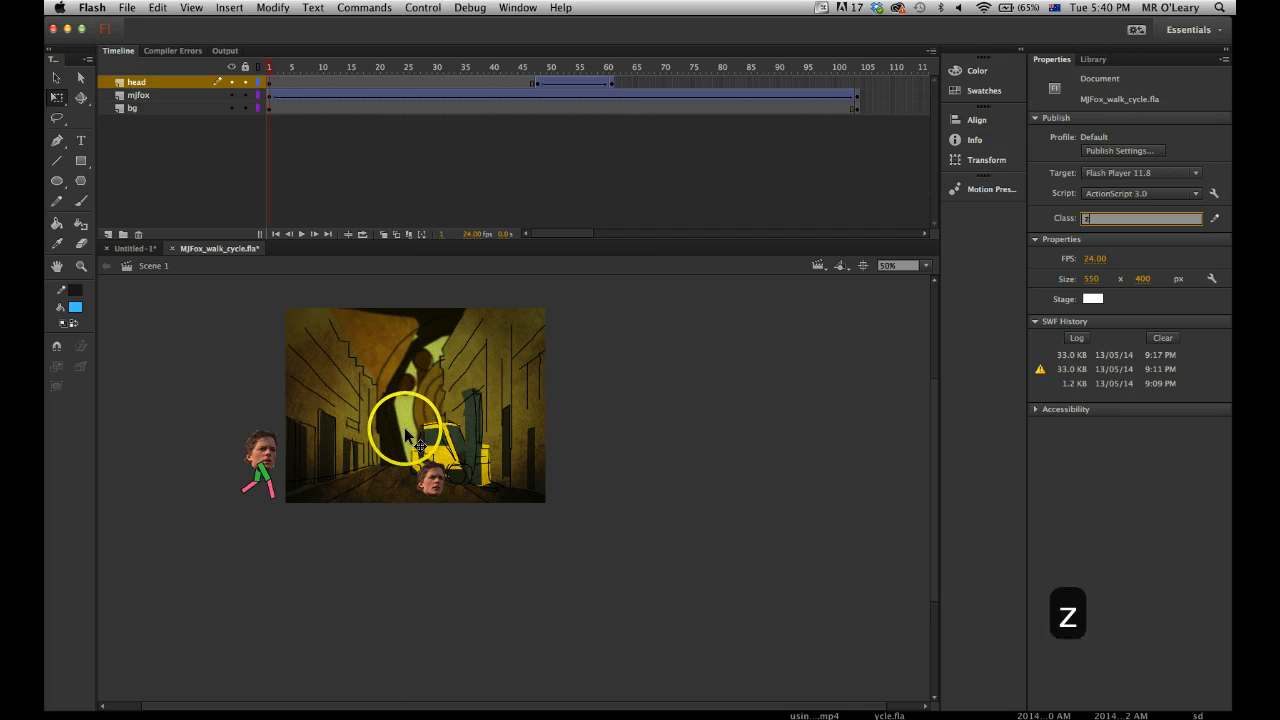
text(z)
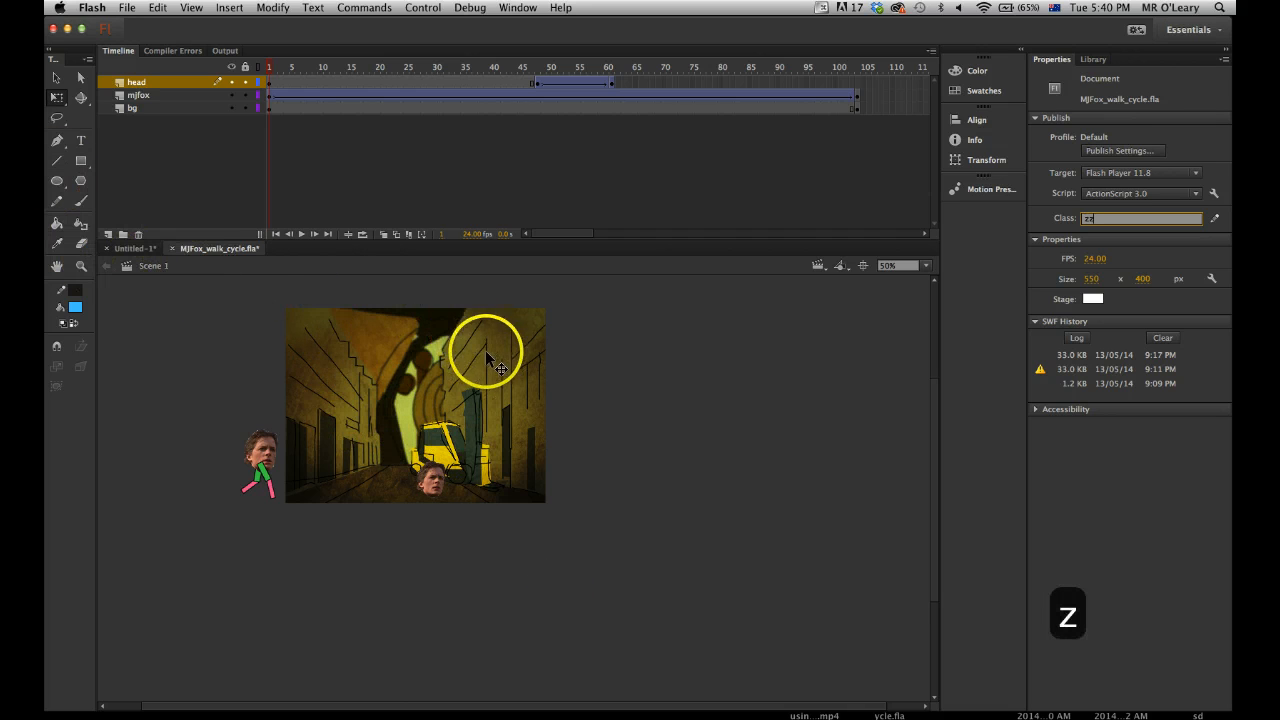
click(57, 86)
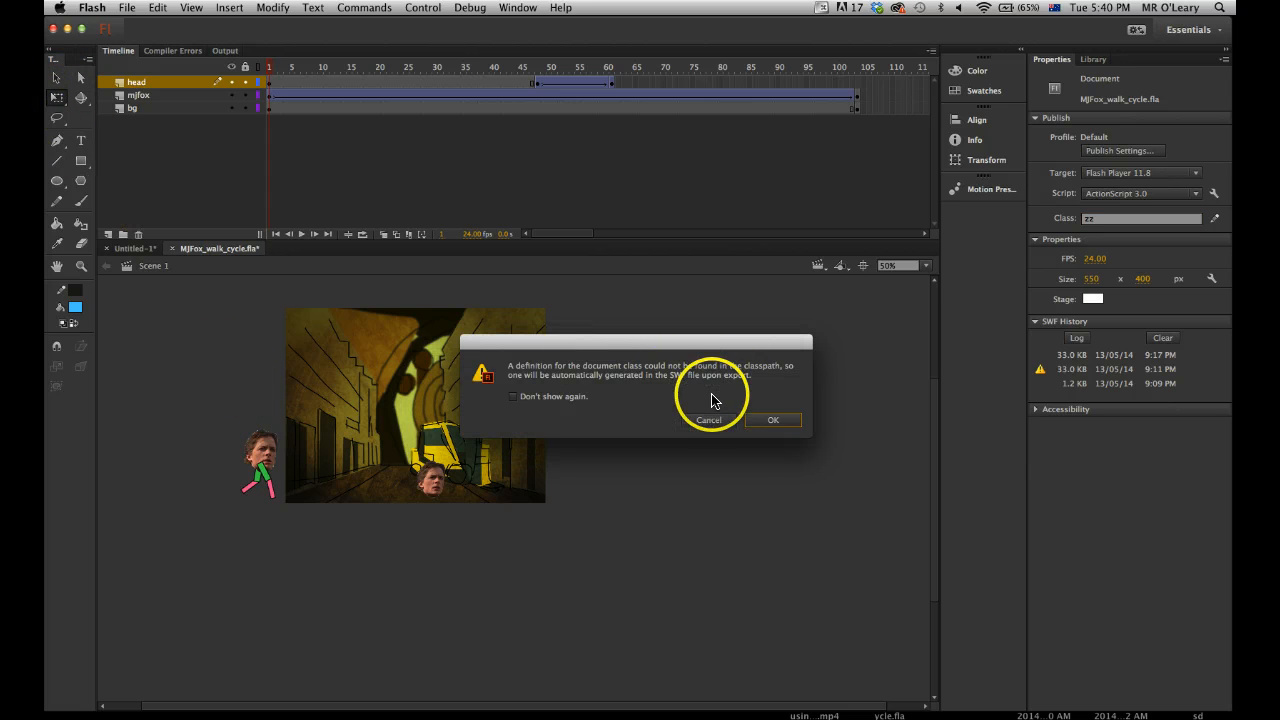
click(768, 419)
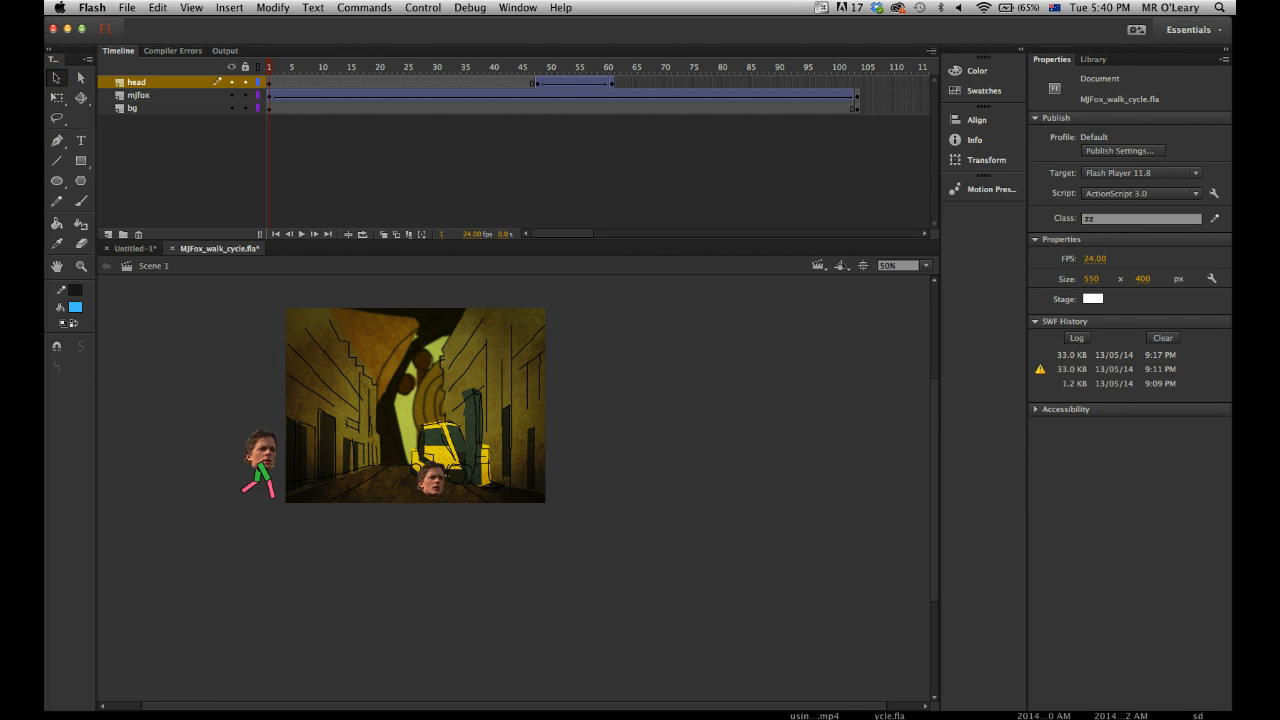
Play the start of the walk animation at 100% view, stop it and return the playhead to frame 1.
key(z)
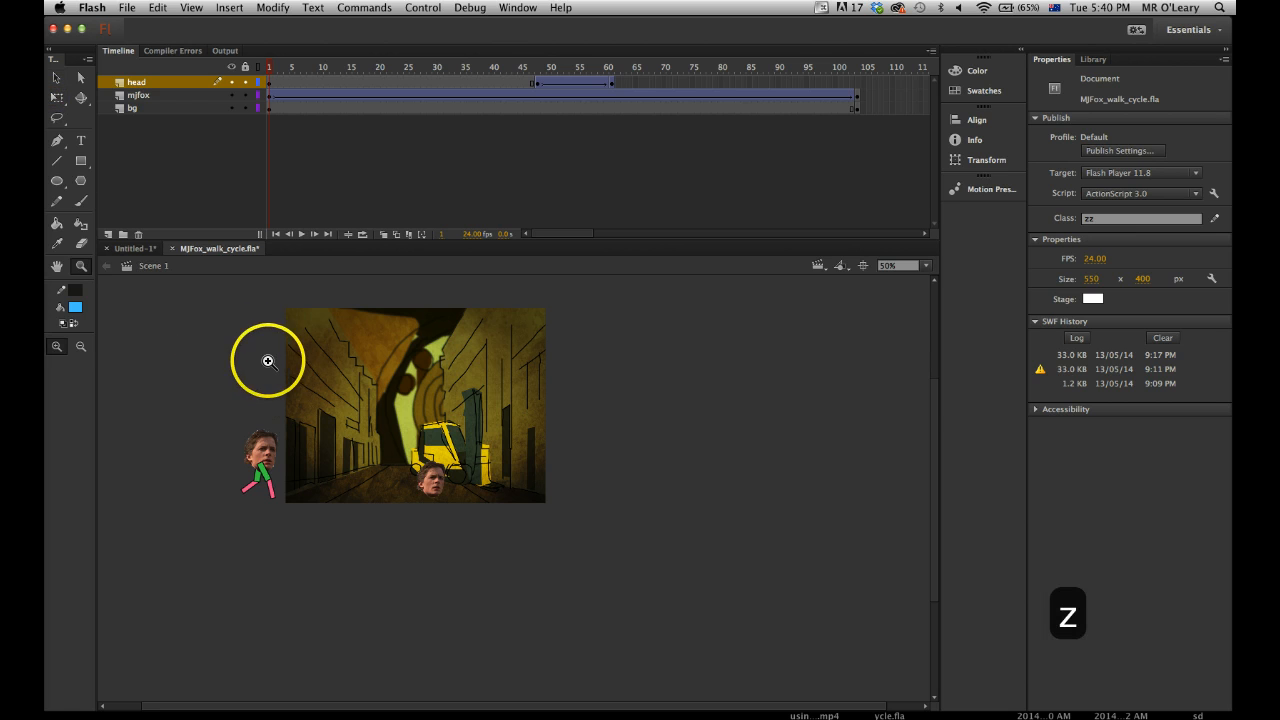
click(450, 430)
drag(486, 466, 508, 498)
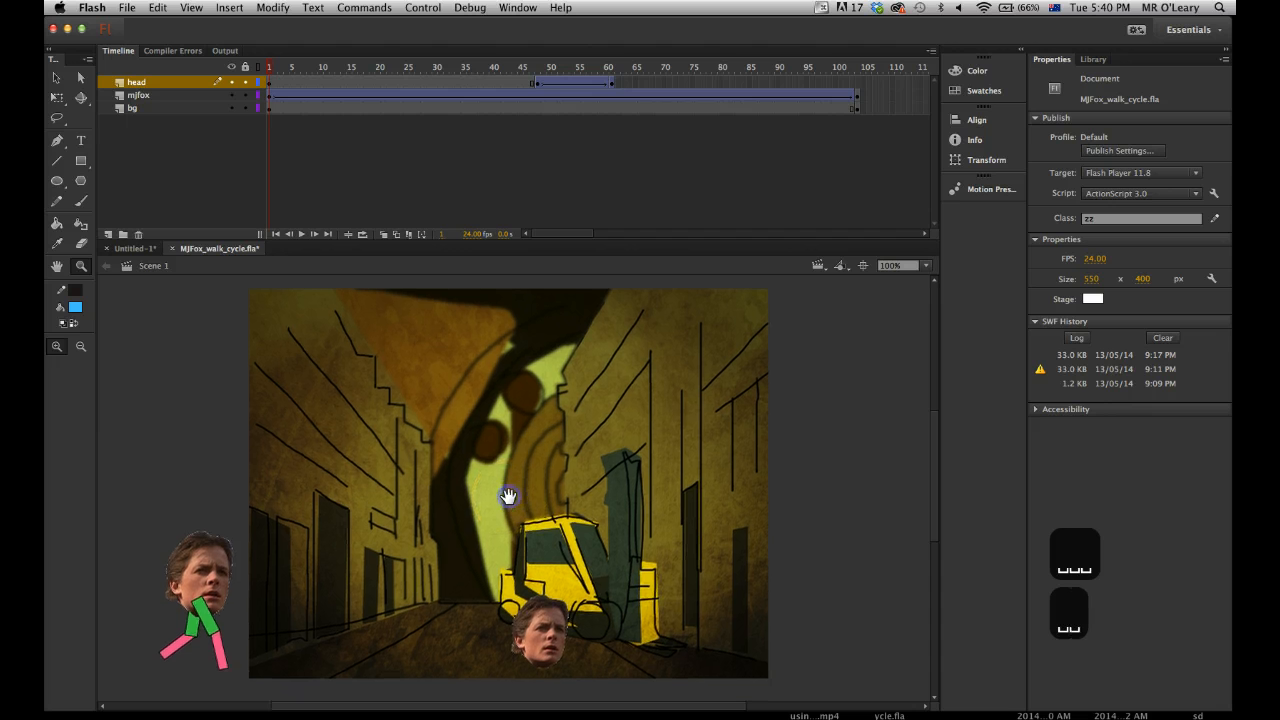
key(Return)
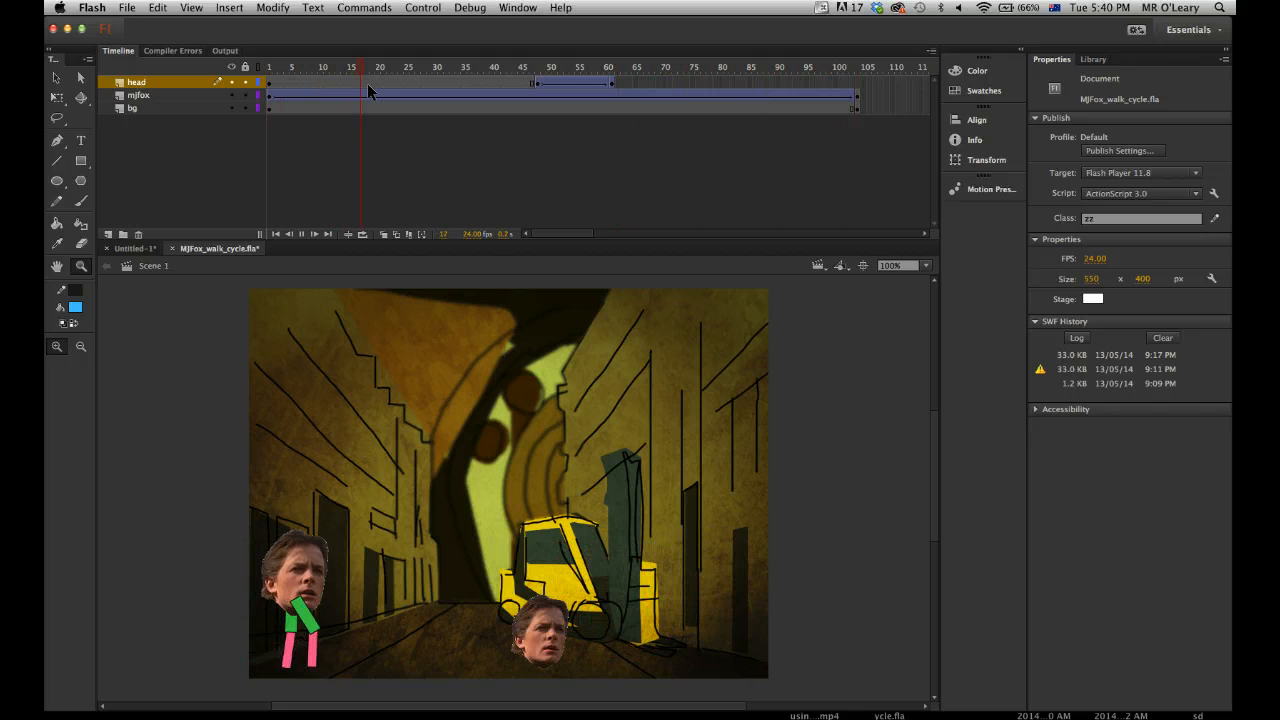
key(Return)
drag(403, 70, 266, 72)
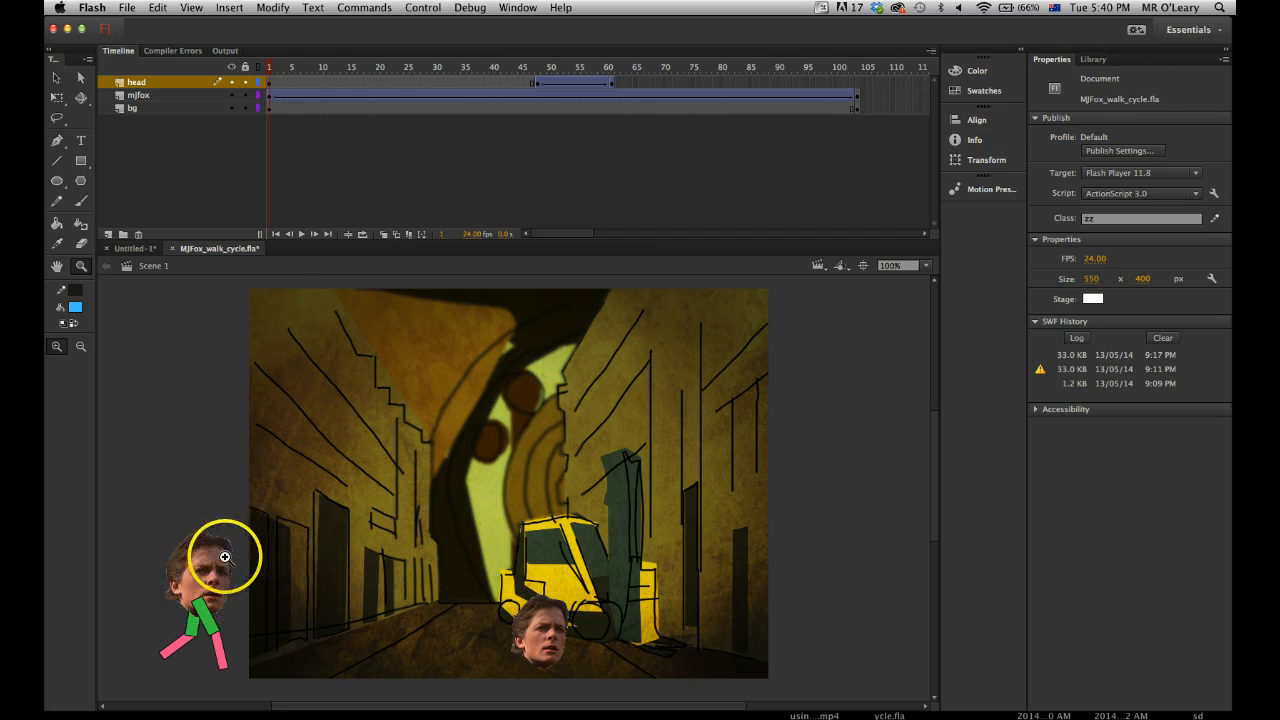
Hide the bg layer and select the walking character's instance beside the stage on frame 1.
key(v)
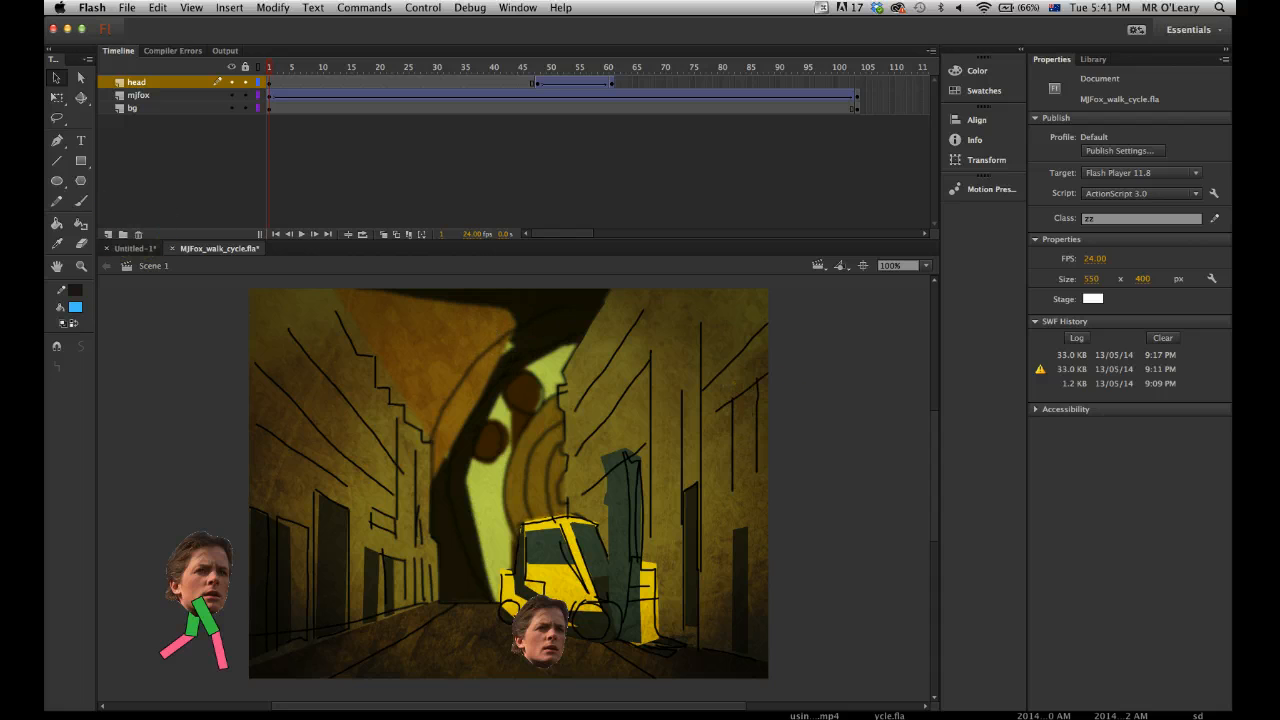
click(231, 108)
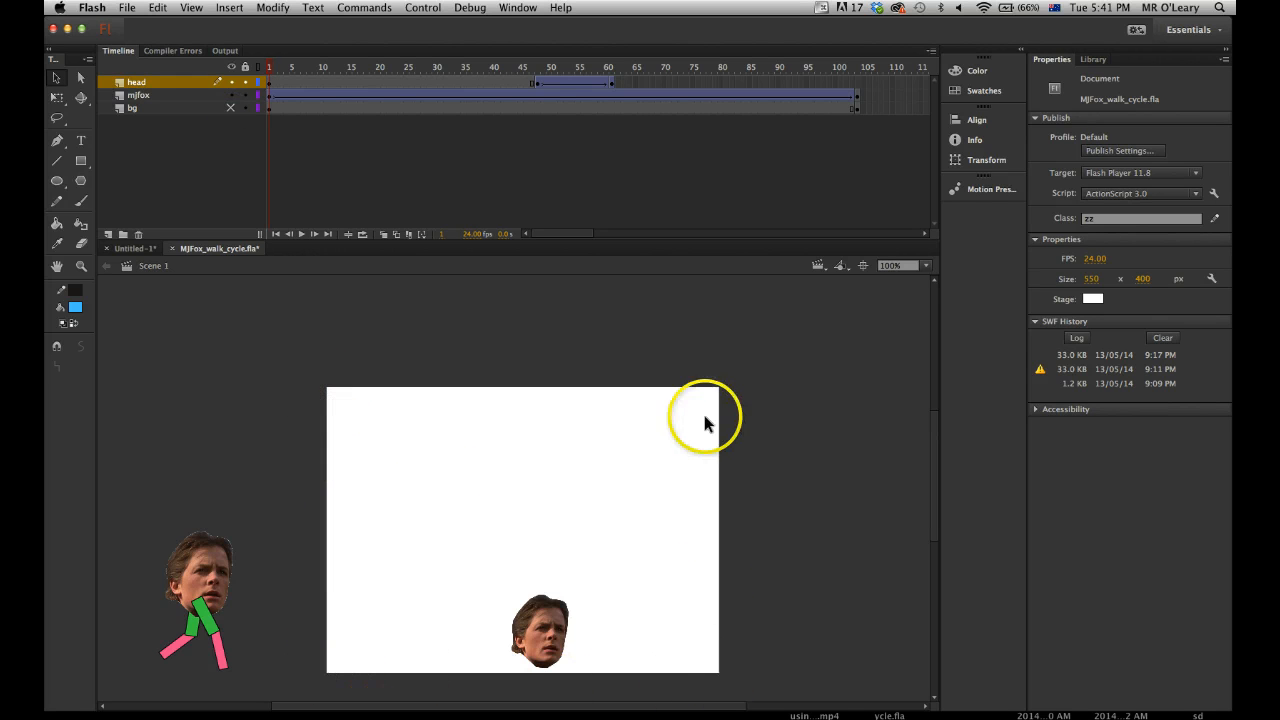
click(407, 461)
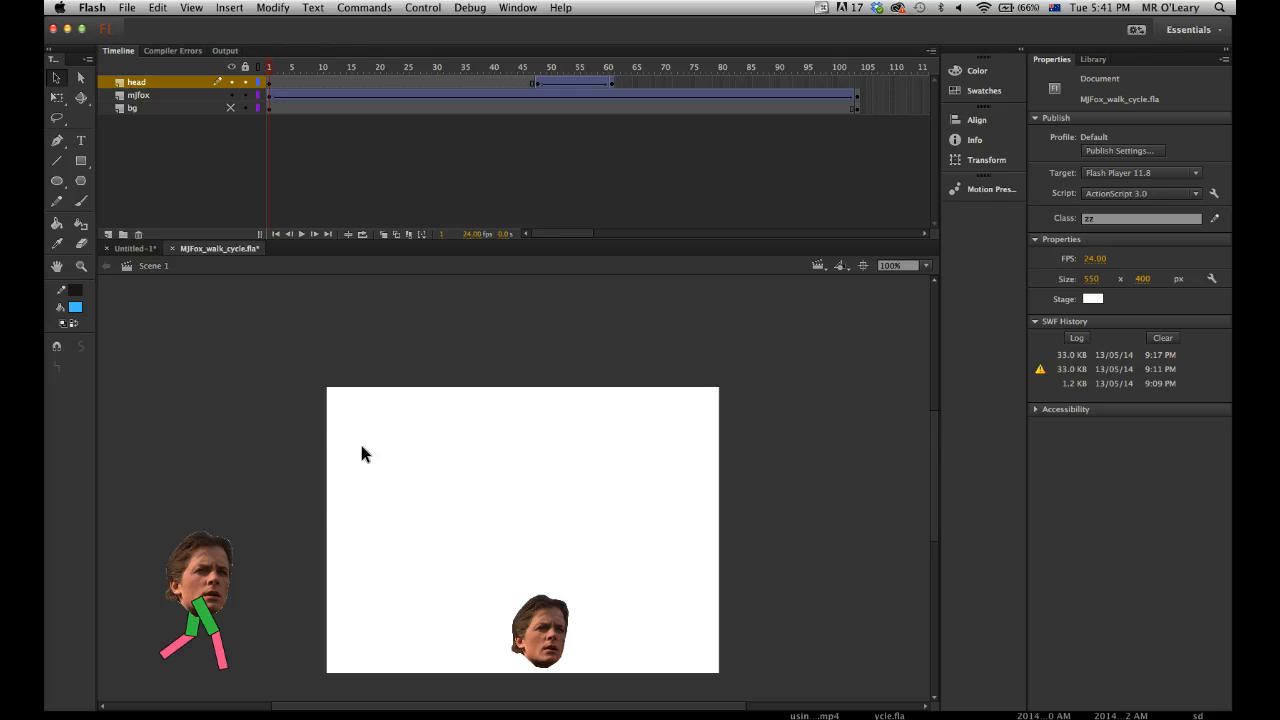
click(207, 572)
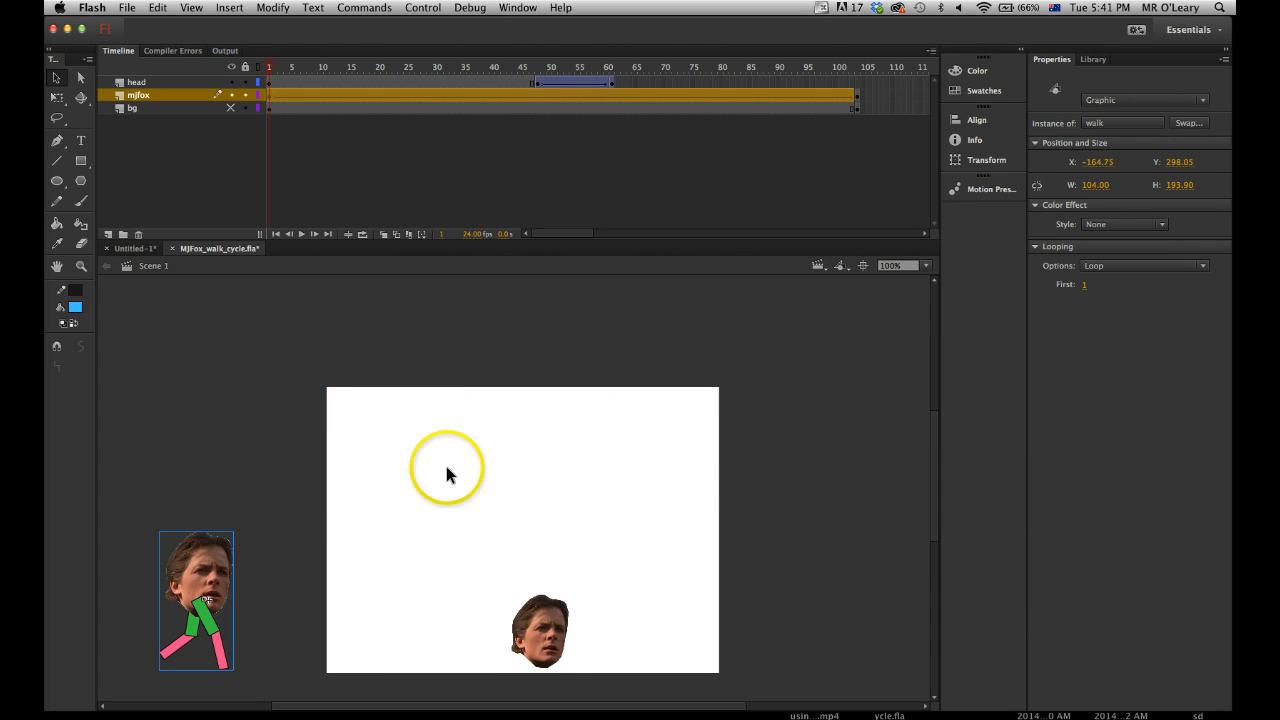
Set the document's stage size to 1080 x 720 px.
click(443, 514)
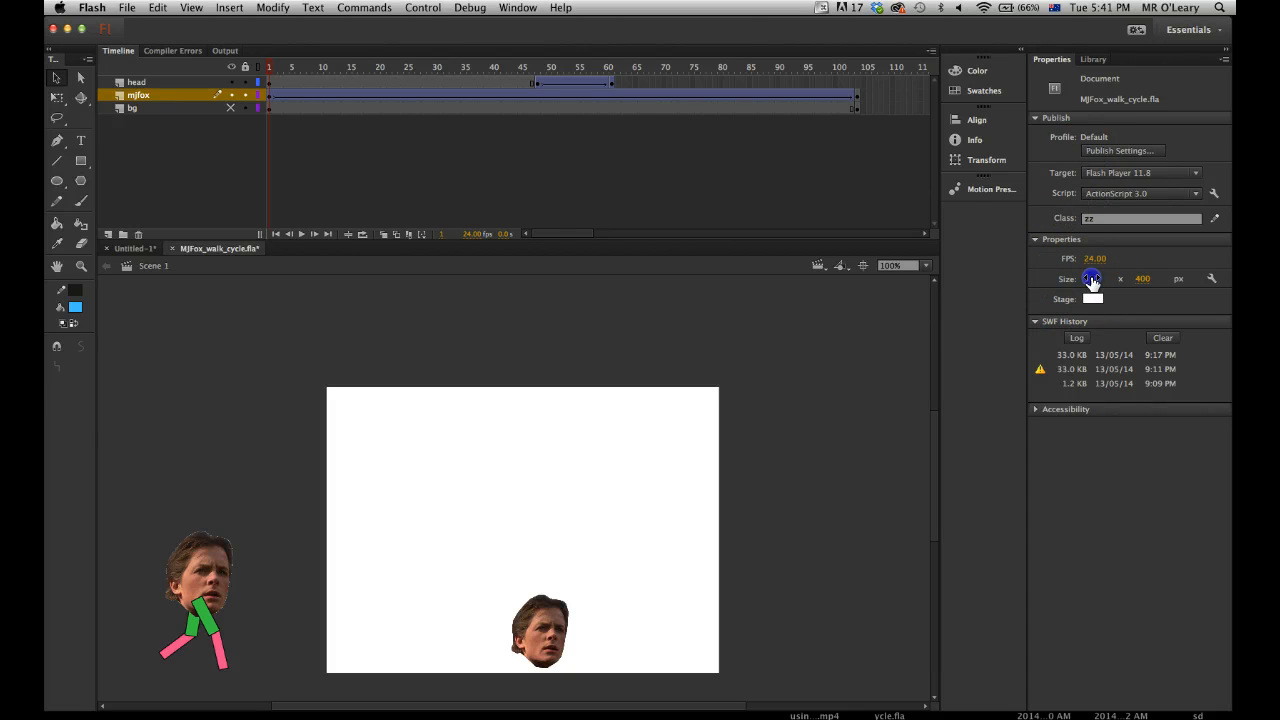
text(1080)
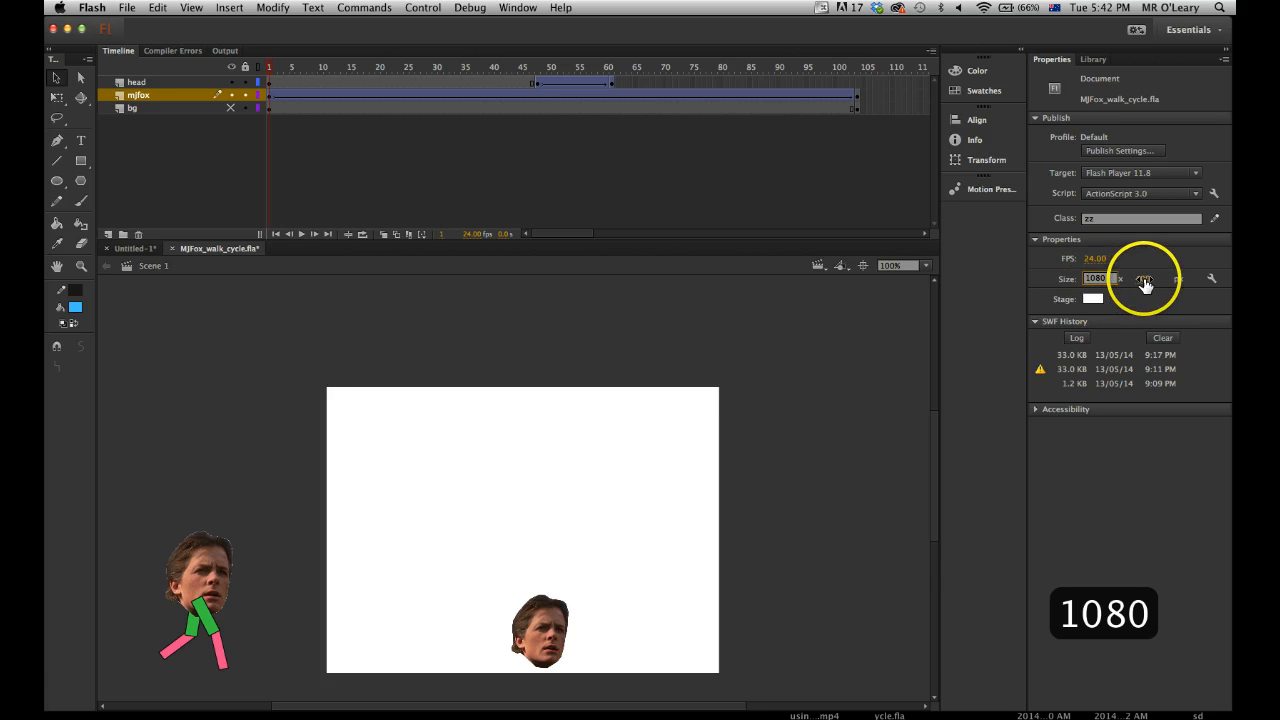
click(1143, 279)
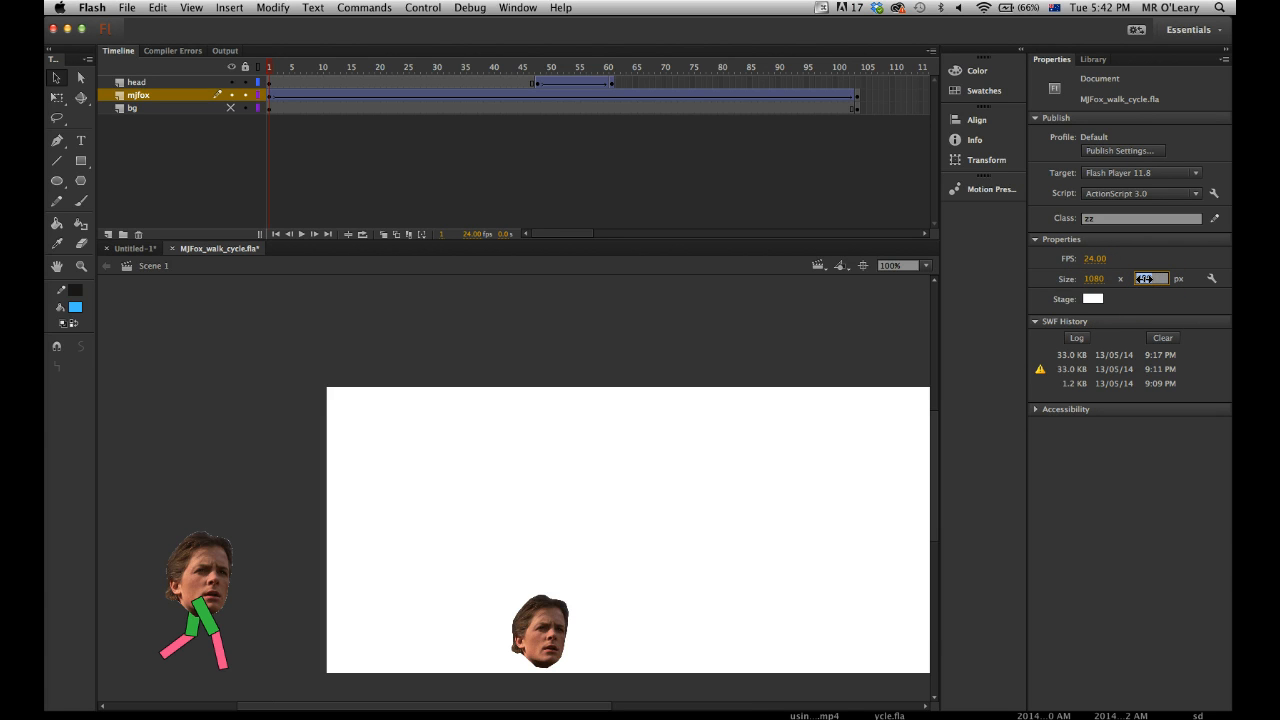
text(720)
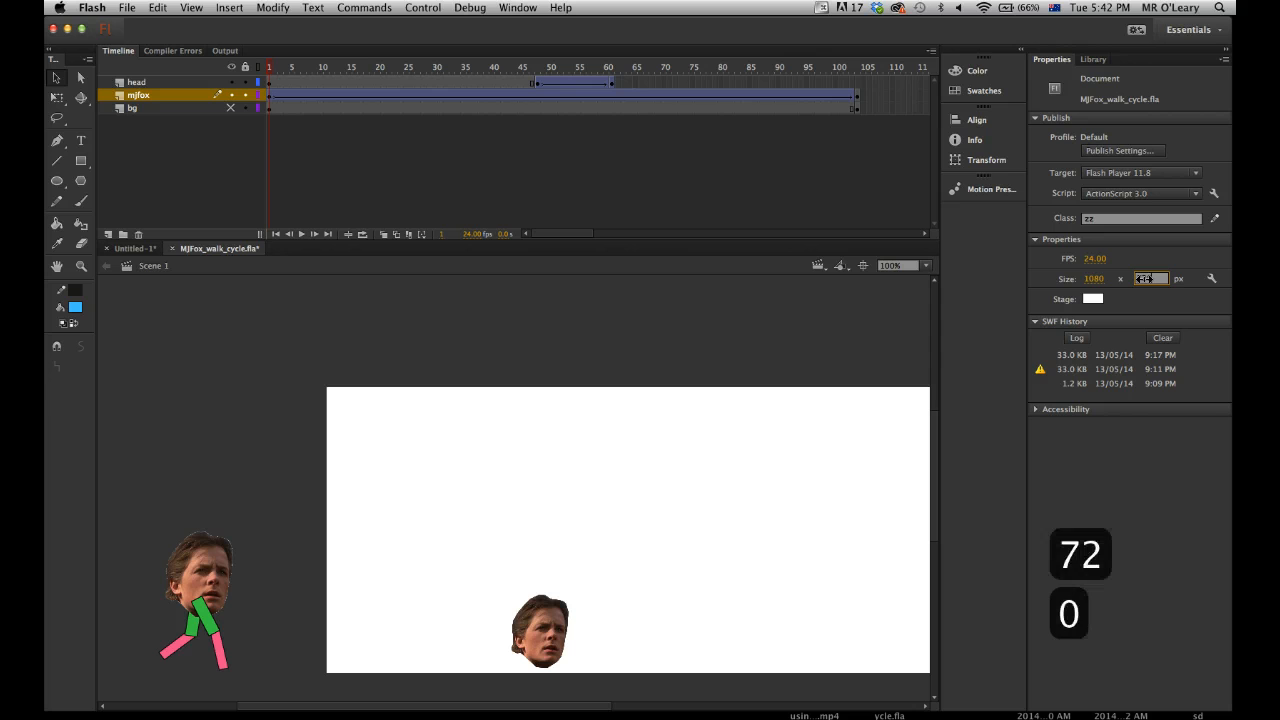
click(807, 408)
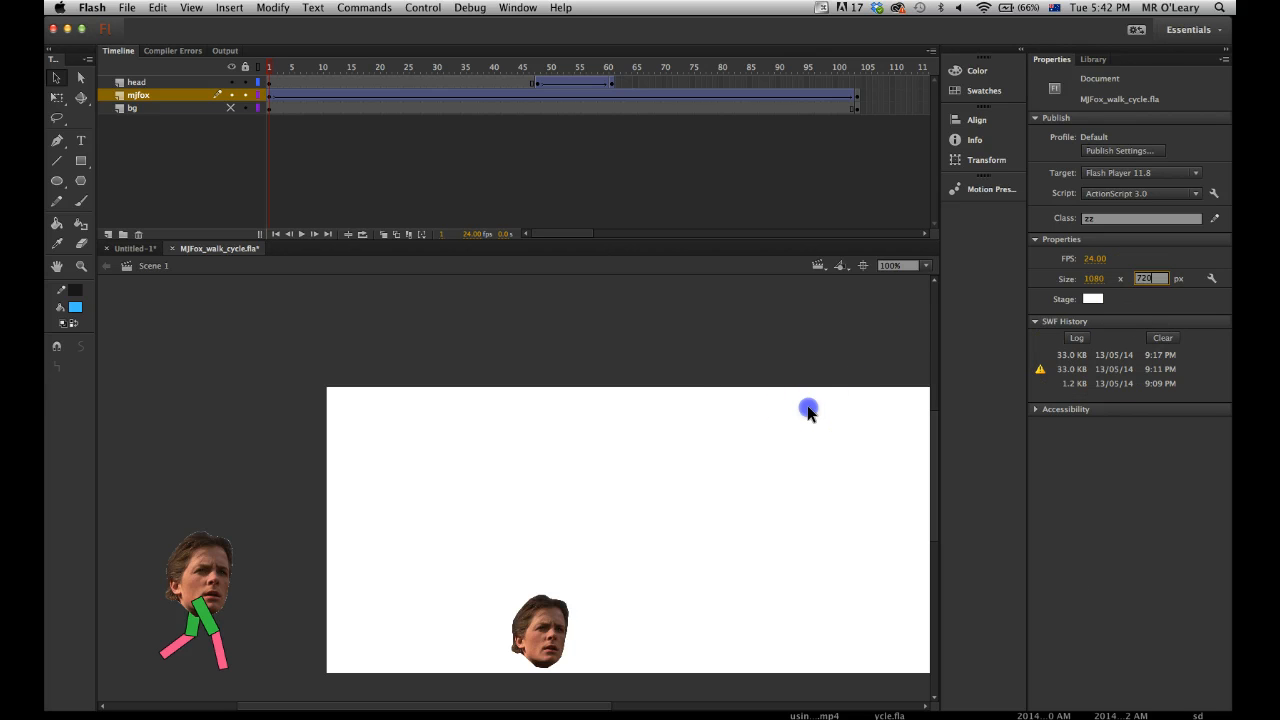
key(z)
alt+click(691, 423)
key(space)
drag(599, 546, 601, 440)
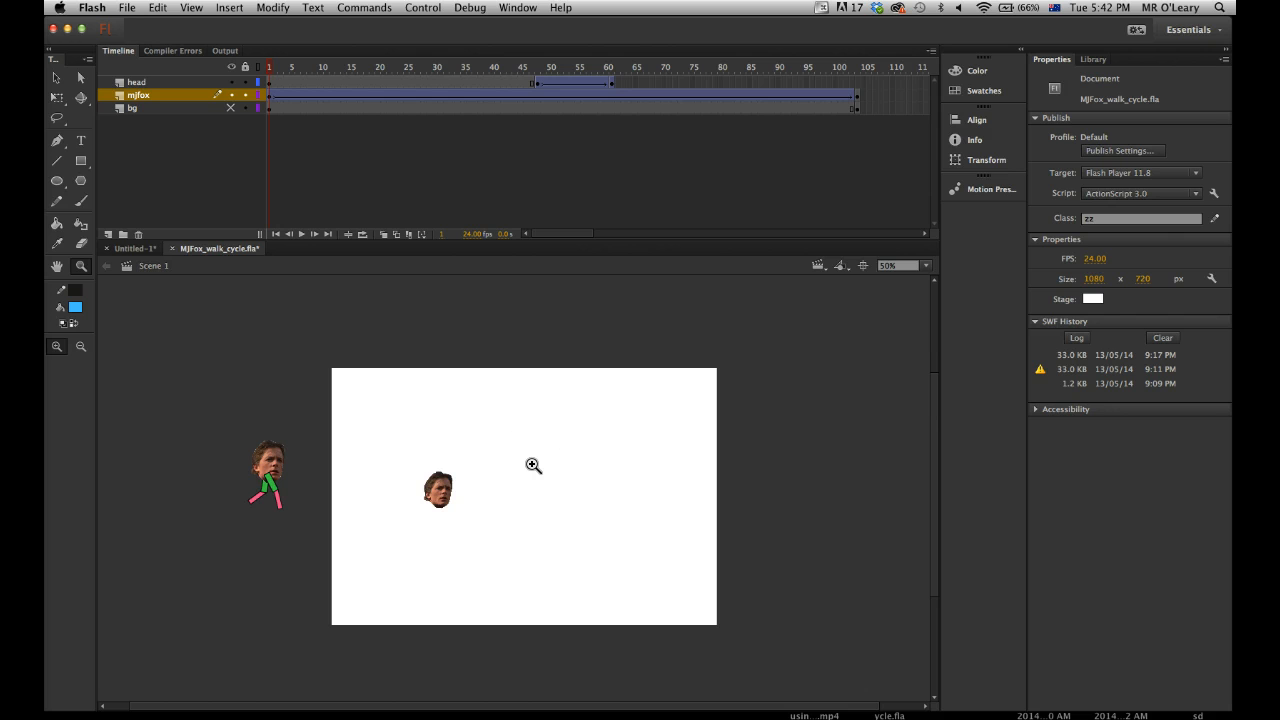
Test the movie at the new stage size and make the bg layer visible again.
key(super+Return)
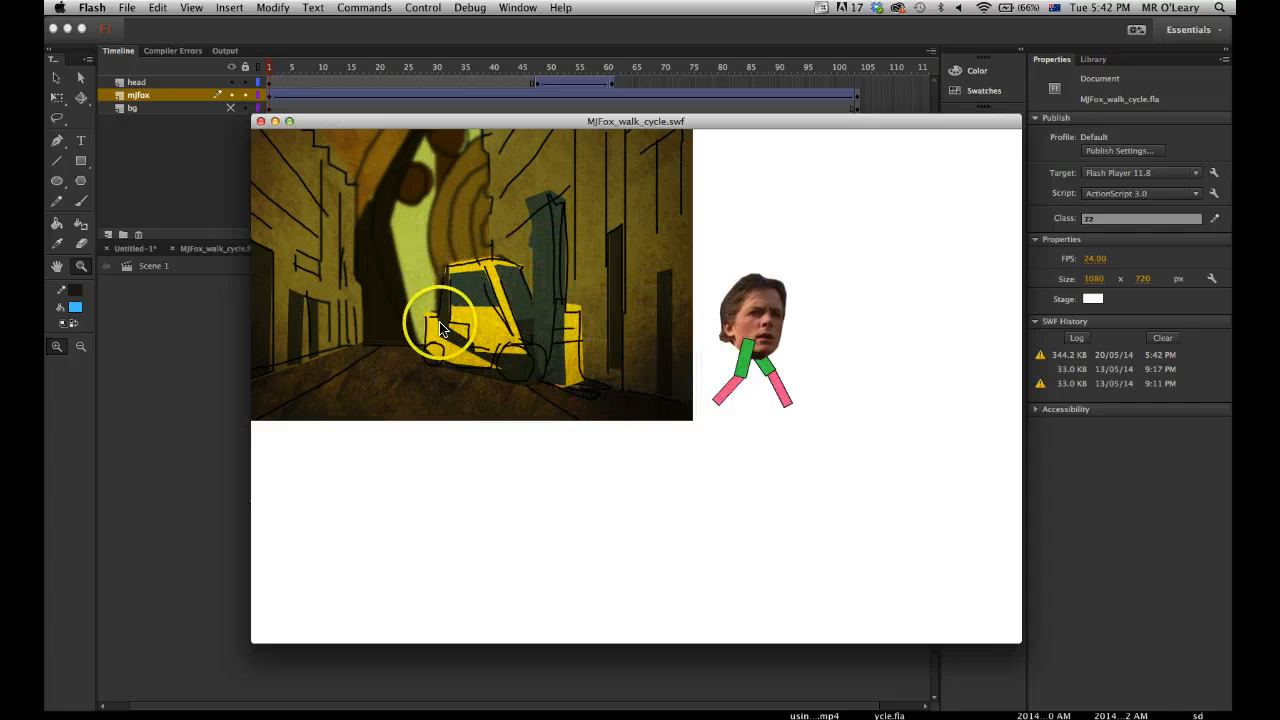
click(260, 122)
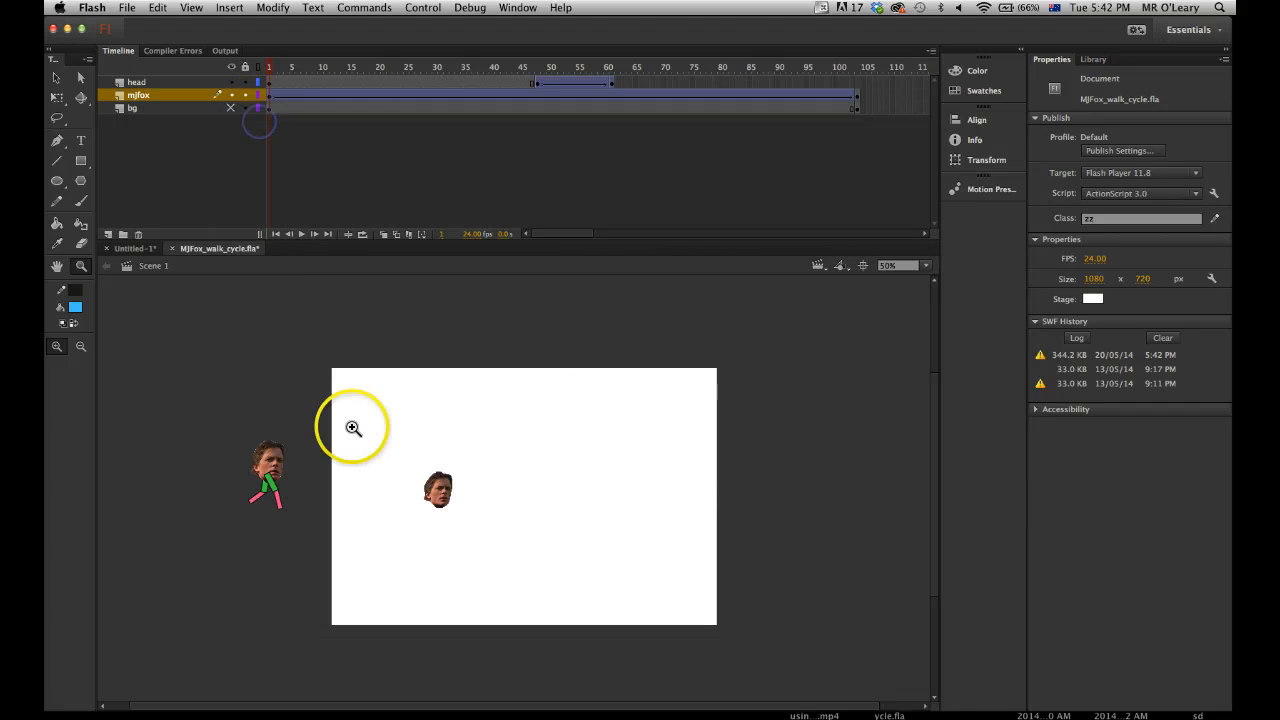
click(230, 108)
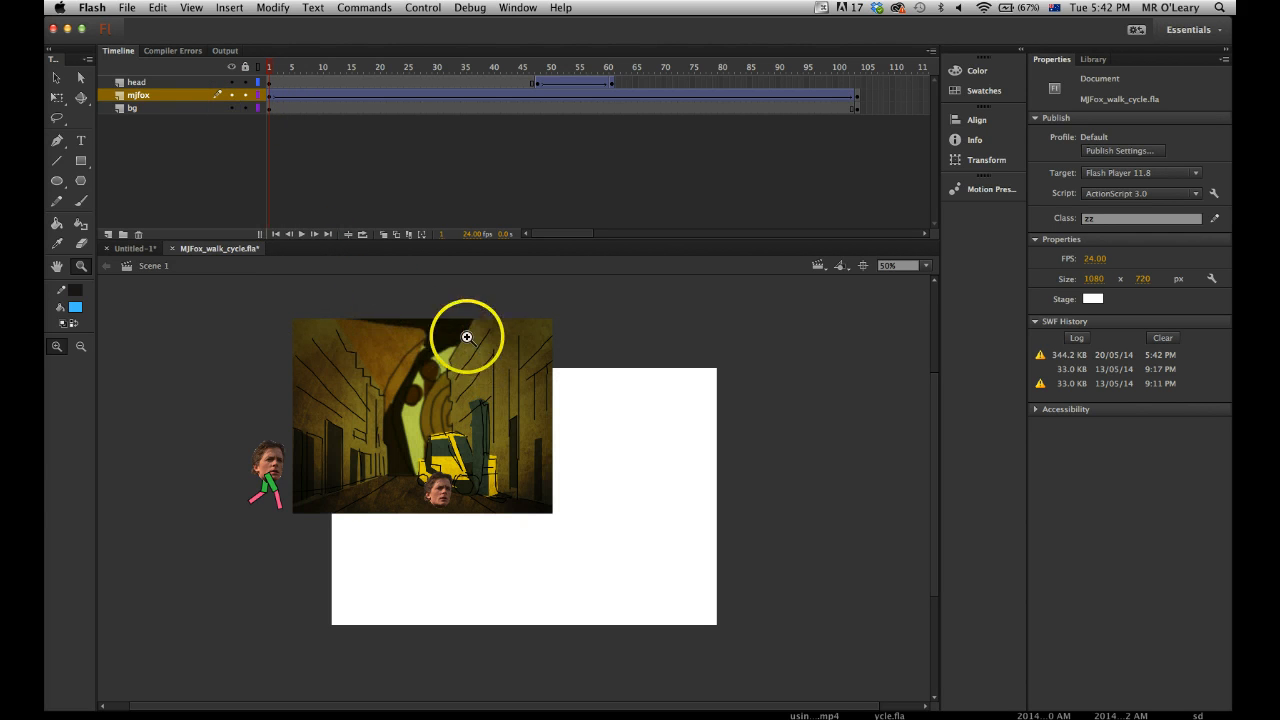
key(v)
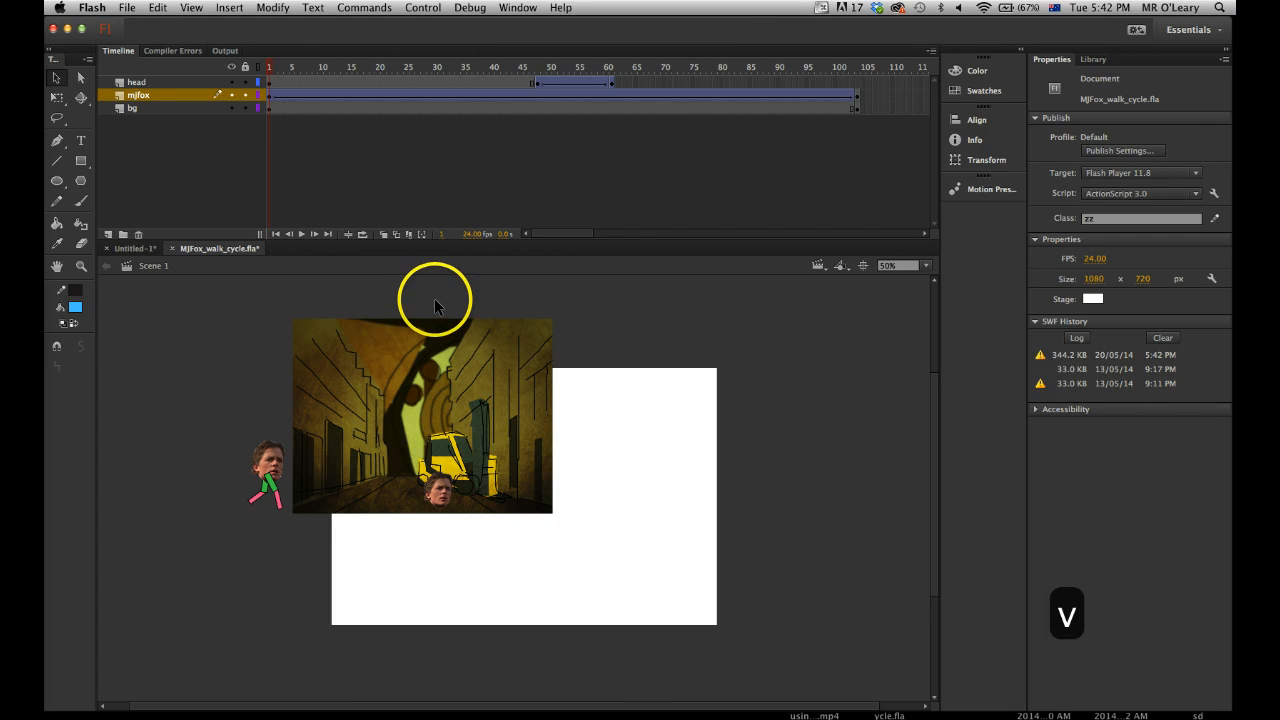
Try Edit Multiple Frames with its range shortened to the first frames, and switch it off to scrub to frame 11.
click(410, 236)
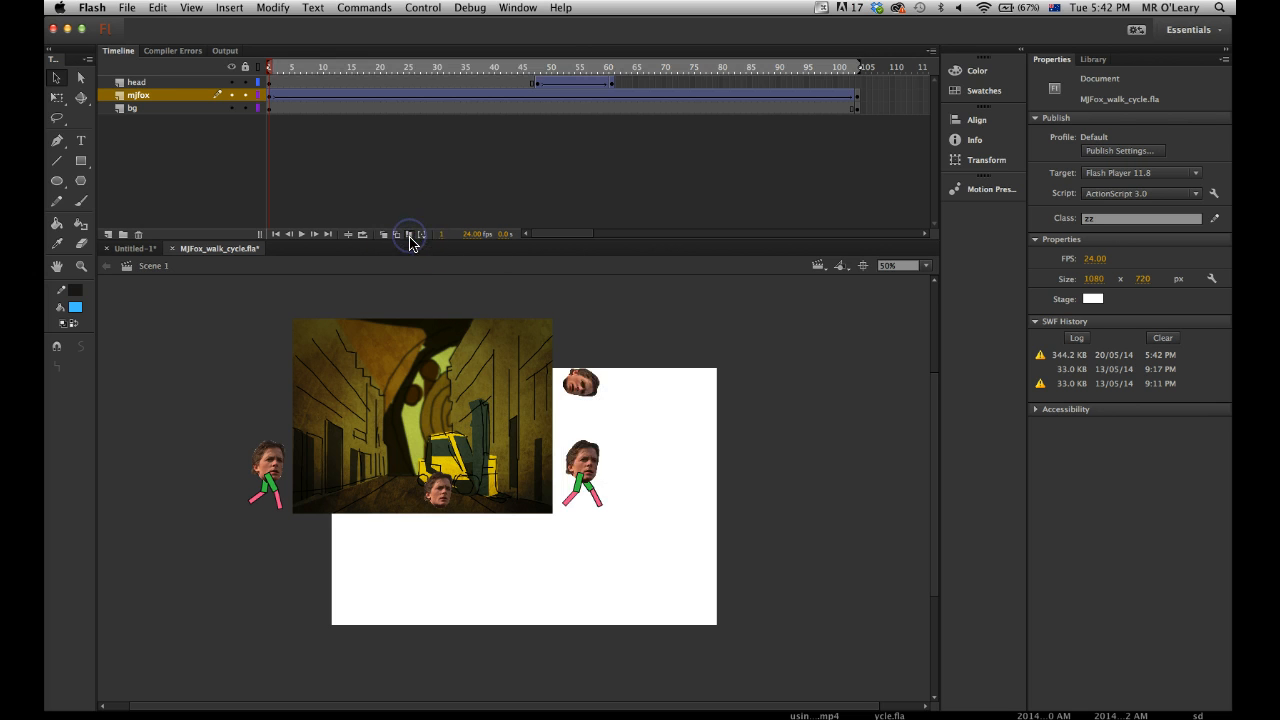
drag(843, 72, 293, 72)
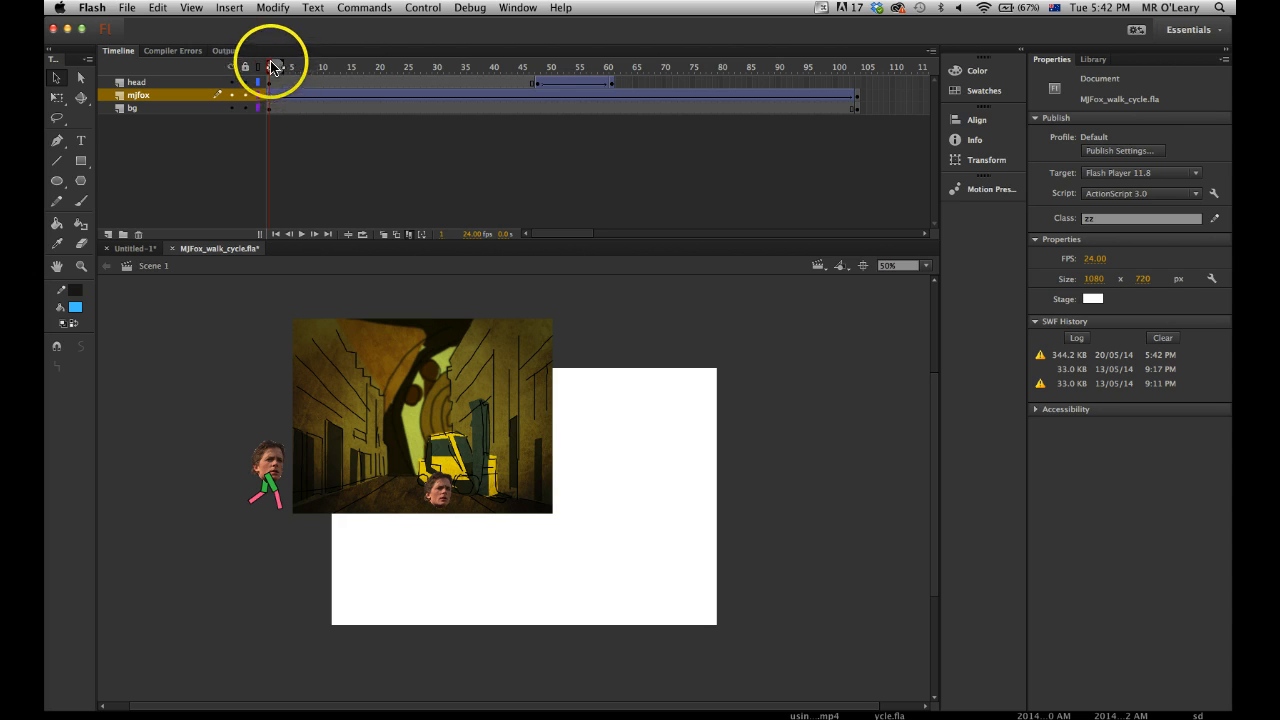
click(409, 234)
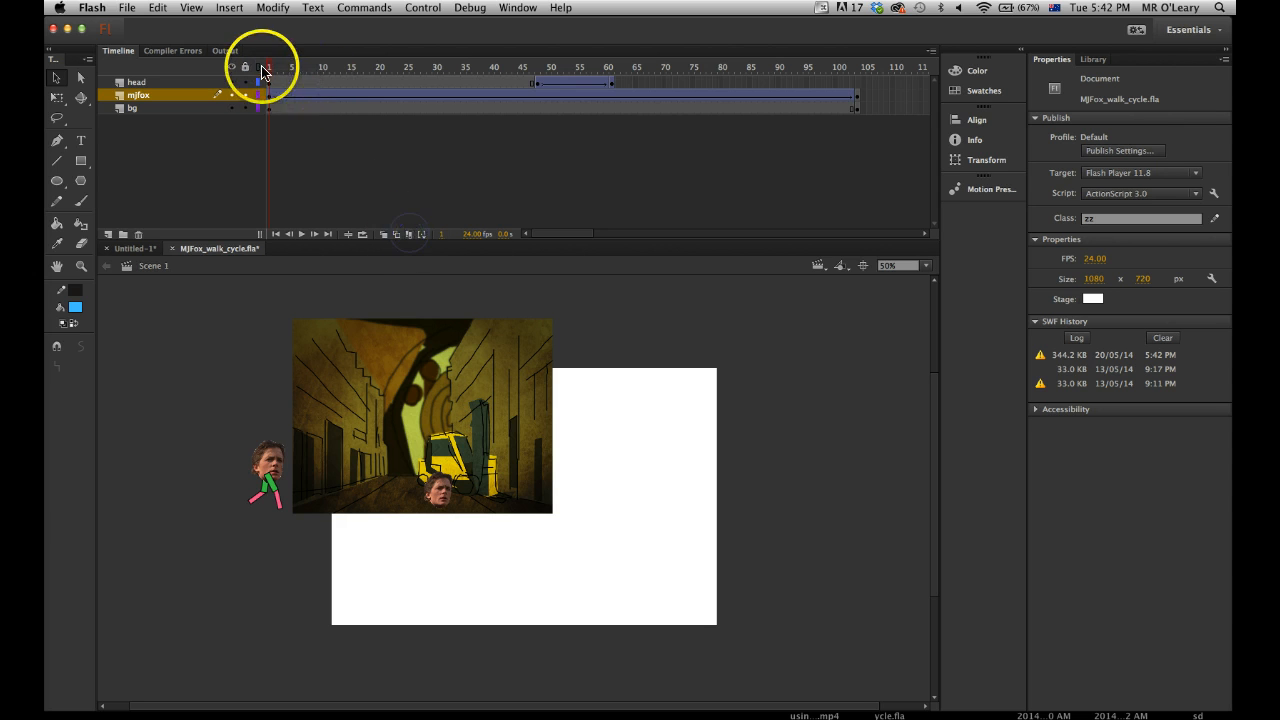
drag(269, 68, 323, 68)
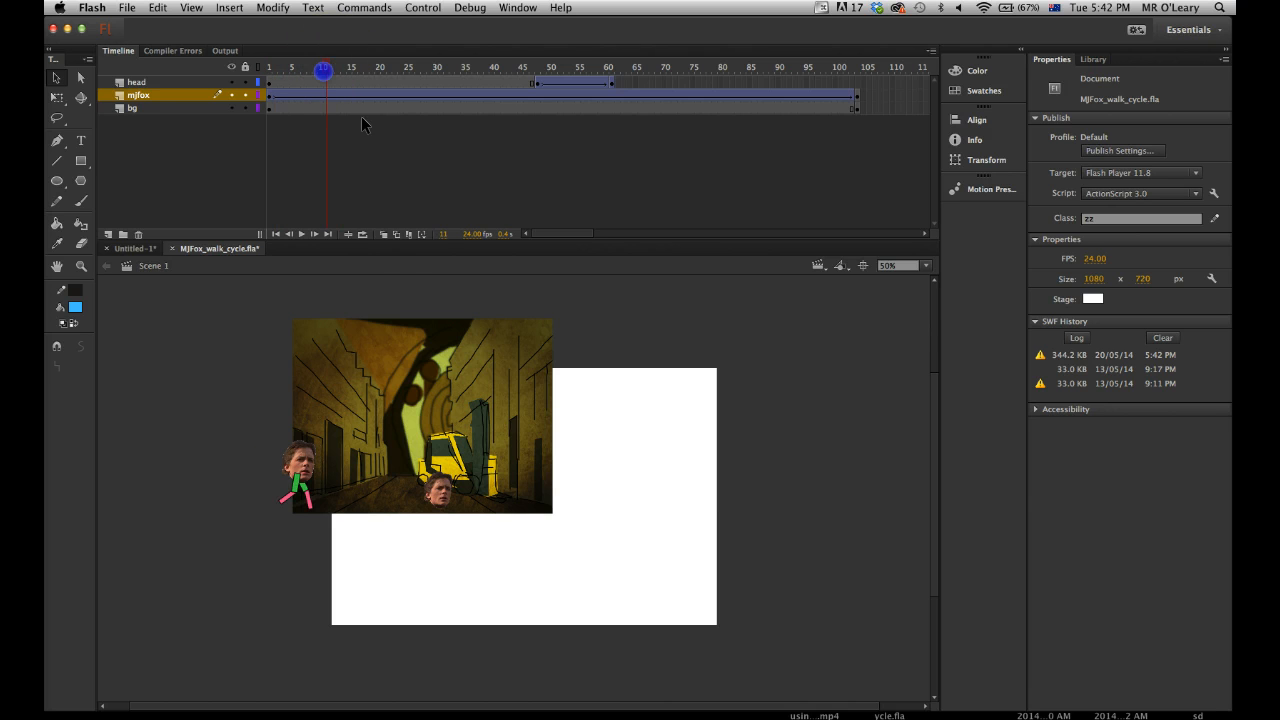
Enable Edit Multiple Frames across the whole timeline and select all the artwork on every layer.
click(408, 236)
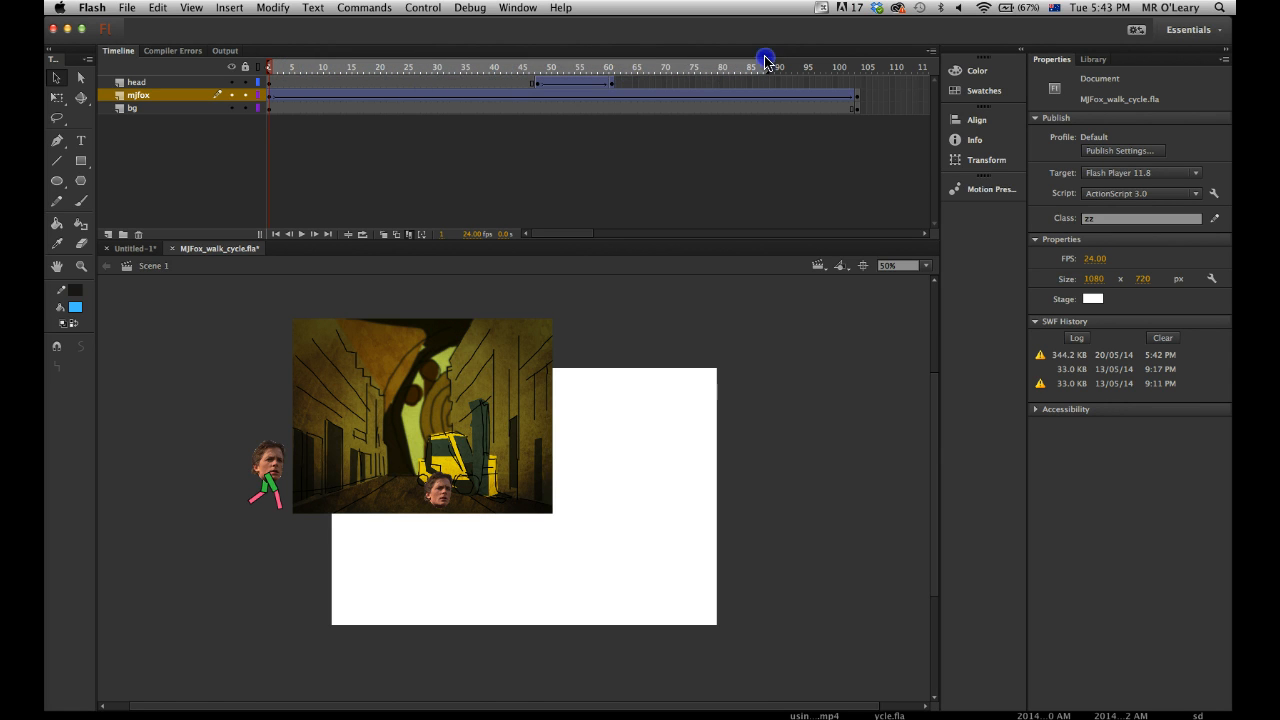
click(880, 70)
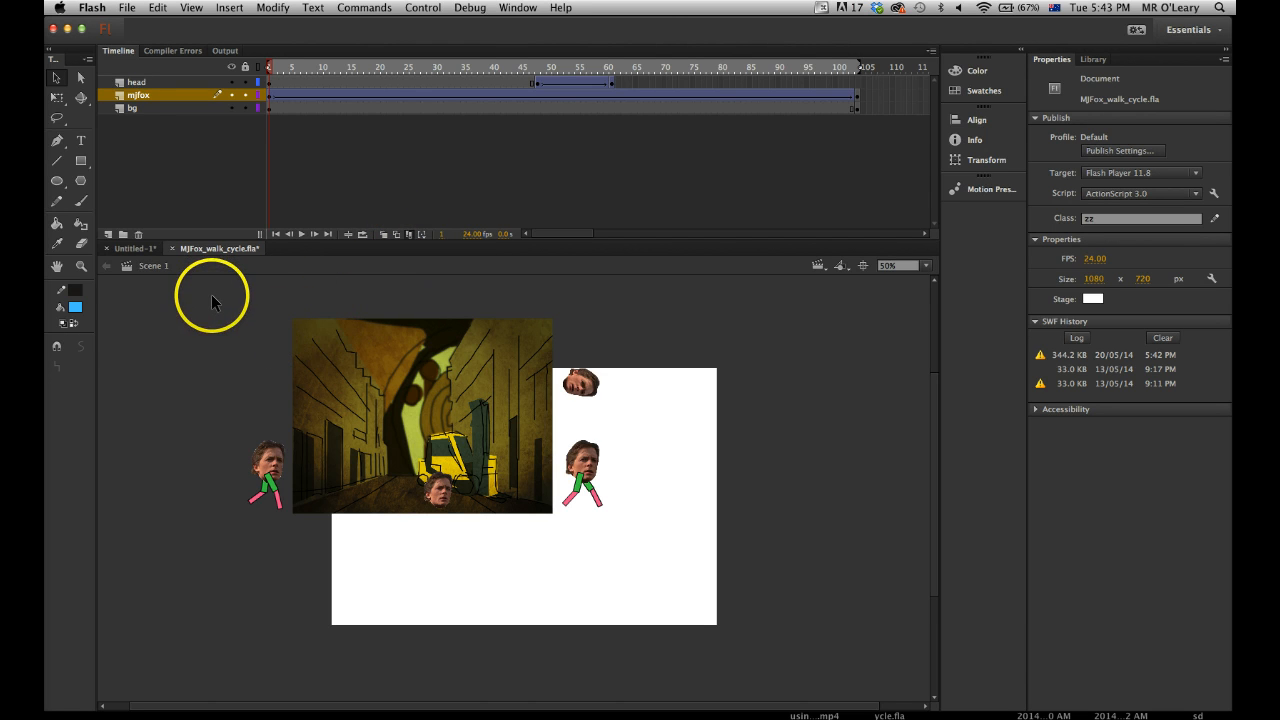
drag(218, 297, 673, 565)
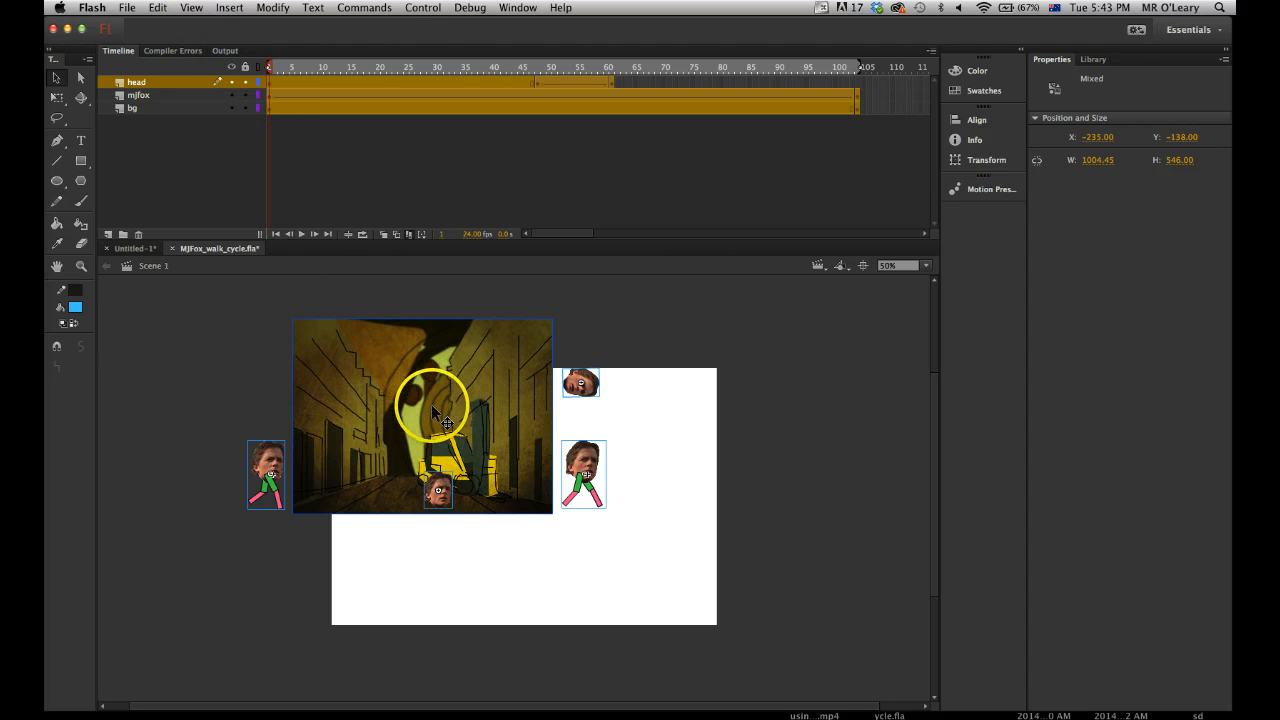
Scale the selected artwork with Free Transform to about 1522 x 827 px and position it over the stage.
key(q)
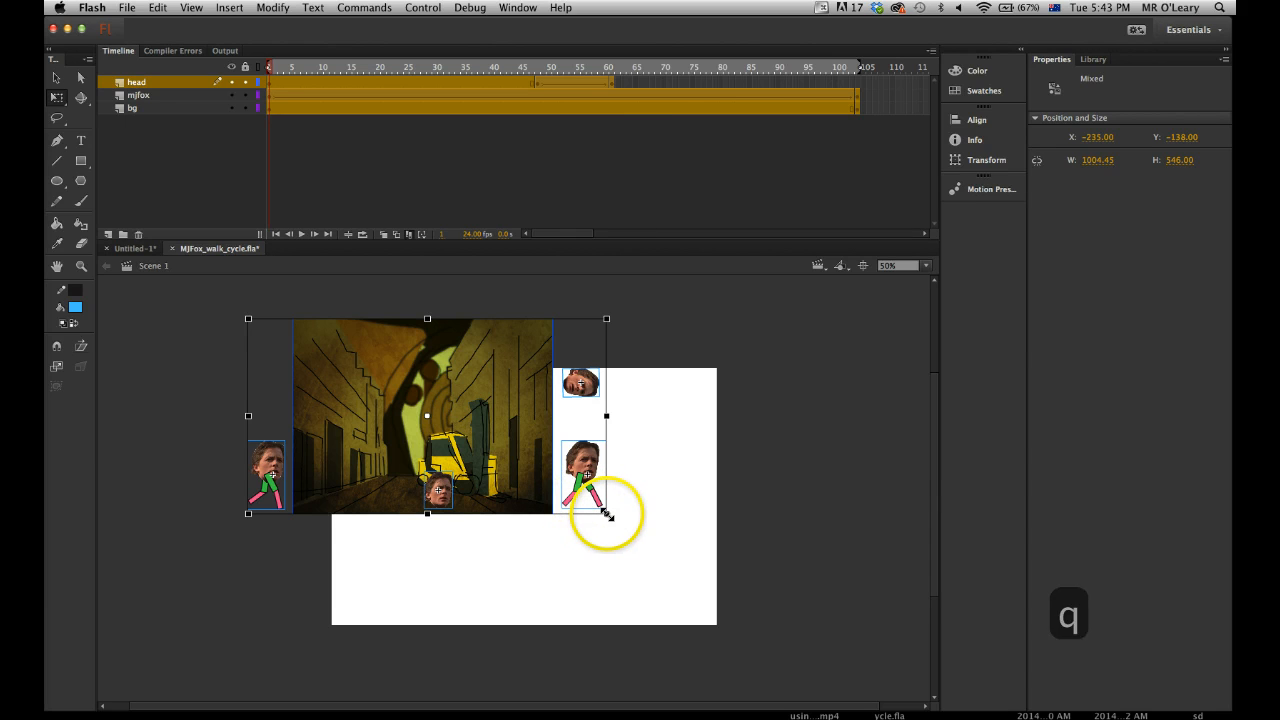
drag(608, 515, 736, 622)
drag(583, 497, 662, 527)
click(479, 360)
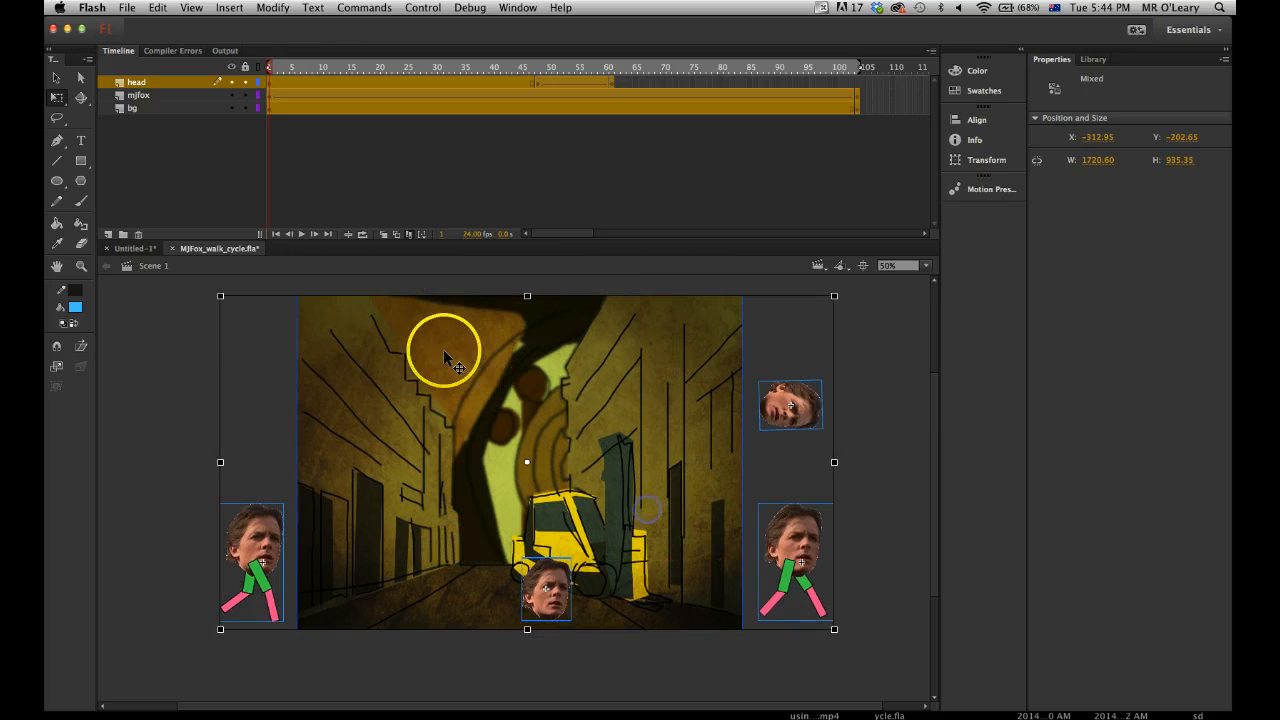
drag(225, 302, 249, 316)
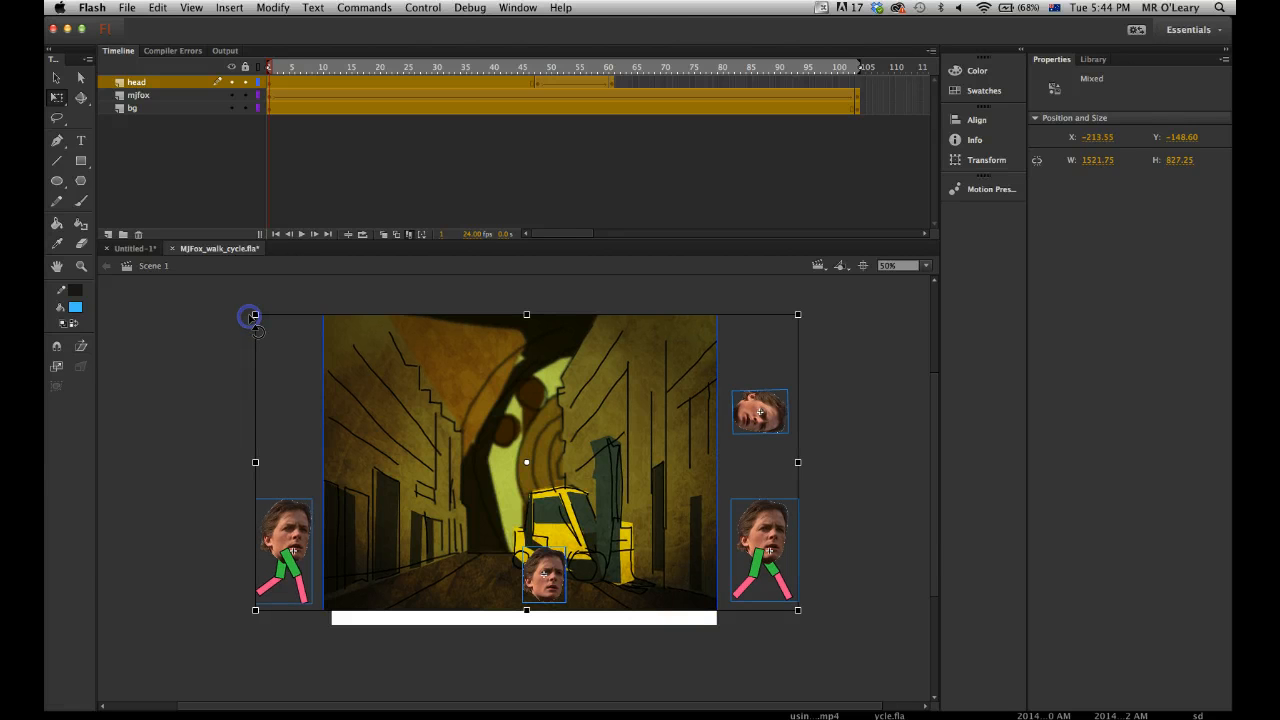
Nudge the selected artwork right and down, with a slight correction left, until the background covers the whole stage, and deselect it.
key(shift+Right)
key(shift+Down)
key(shift+Down)
key(shift+Down)
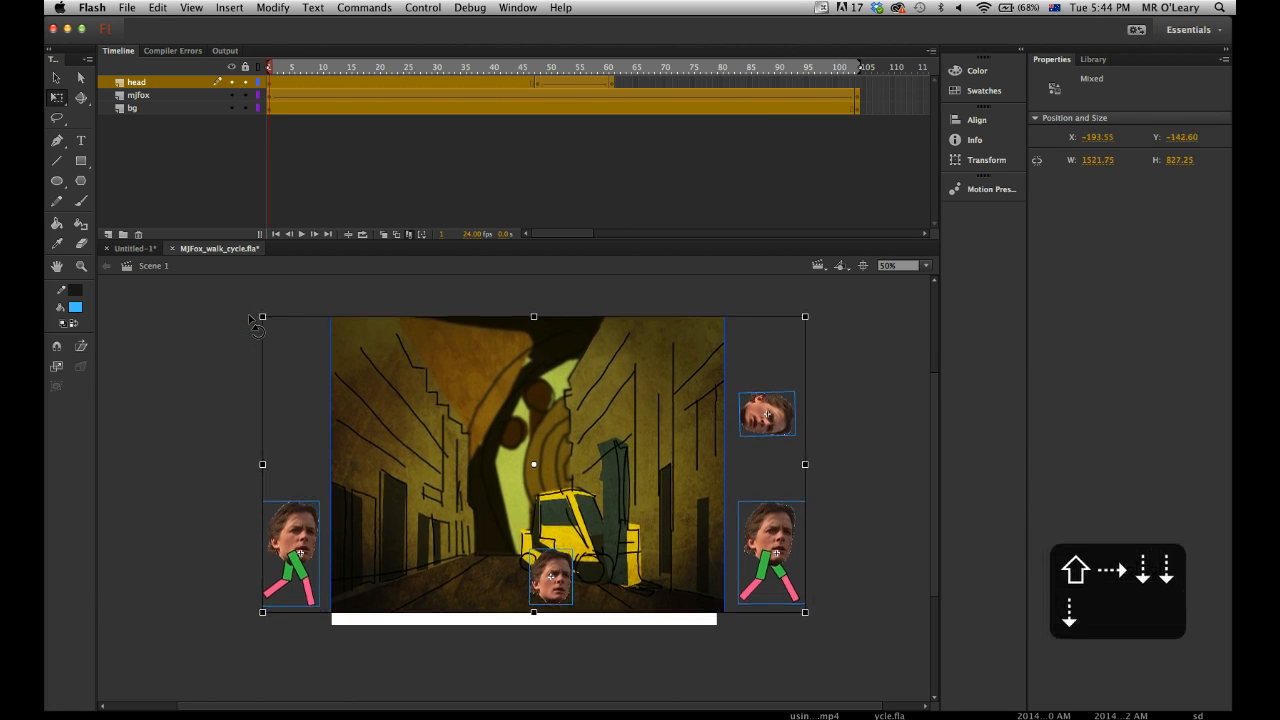
key(shift+Down)
key(shift+Down)
key(shift+Down)
key(Down)
key(Down)
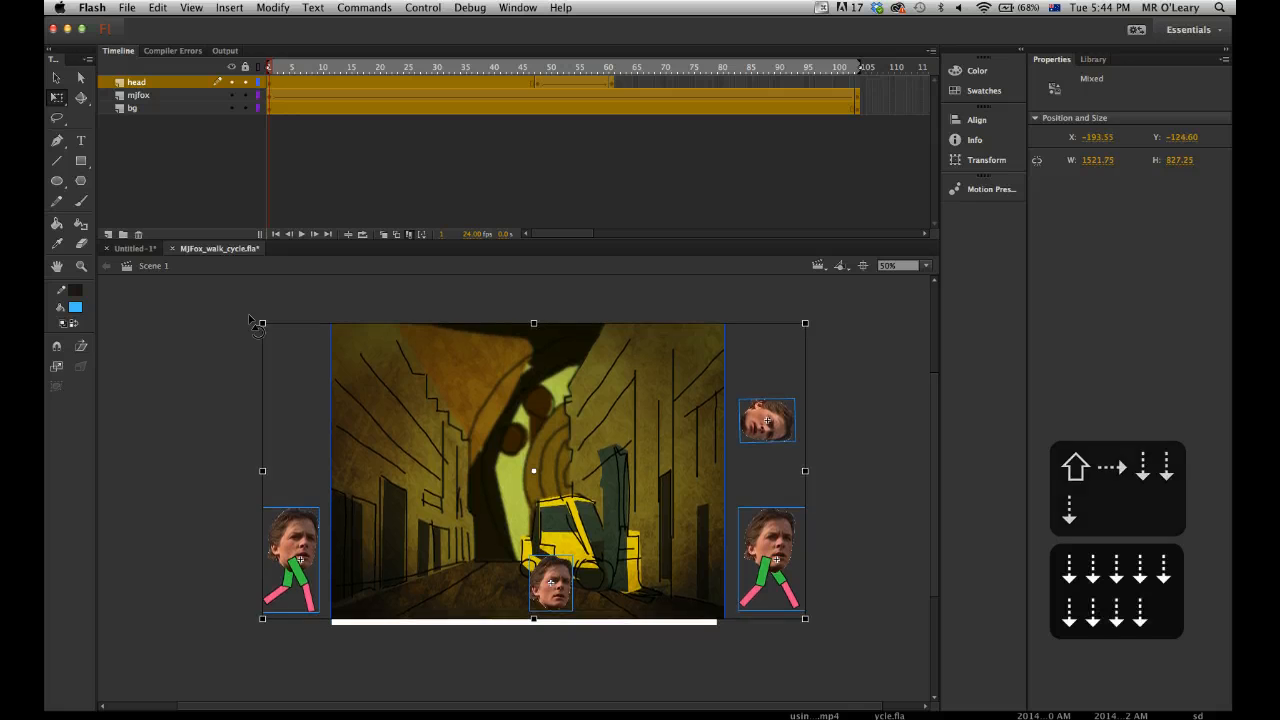
key(Down)
key(Down)
key(Down)
key(Down)
key(Left)
key(Down)
key(Down)
key(Down)
key(Left)
key(Left)
key(Left)
key(Down)
key(Down)
key(Down)
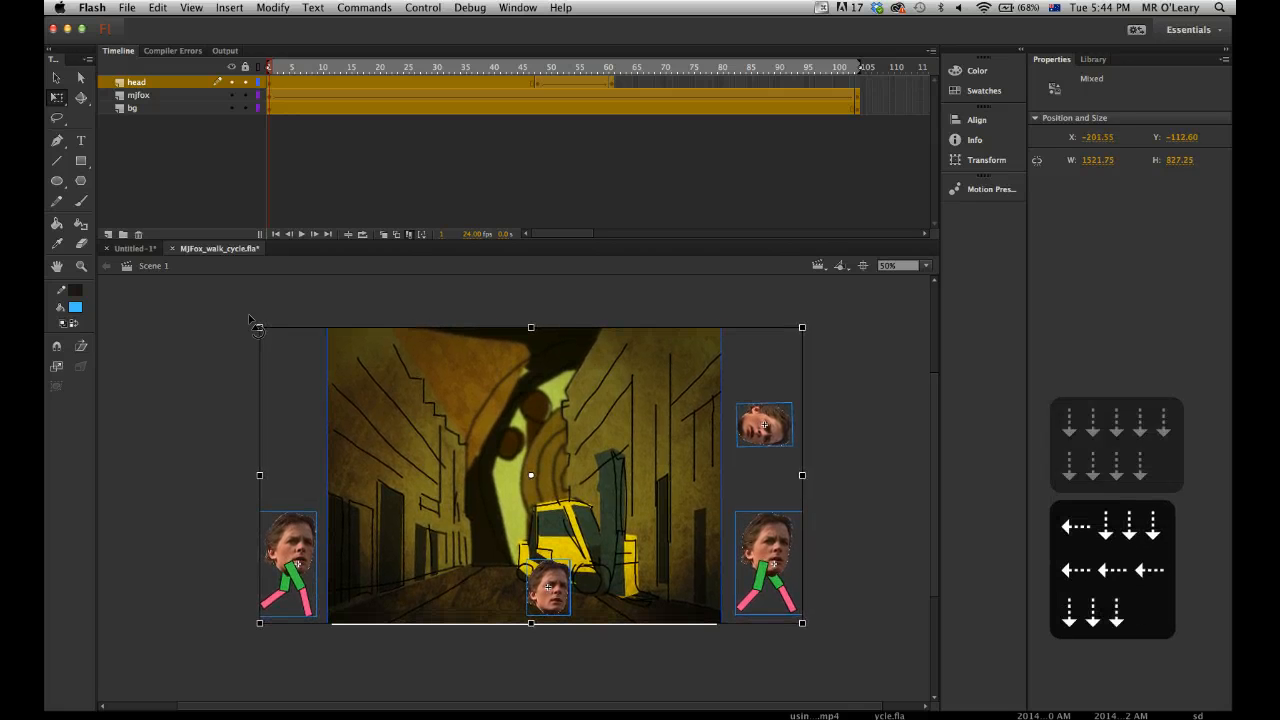
key(Down)
key(Down)
key(Down)
key(Down)
click(191, 391)
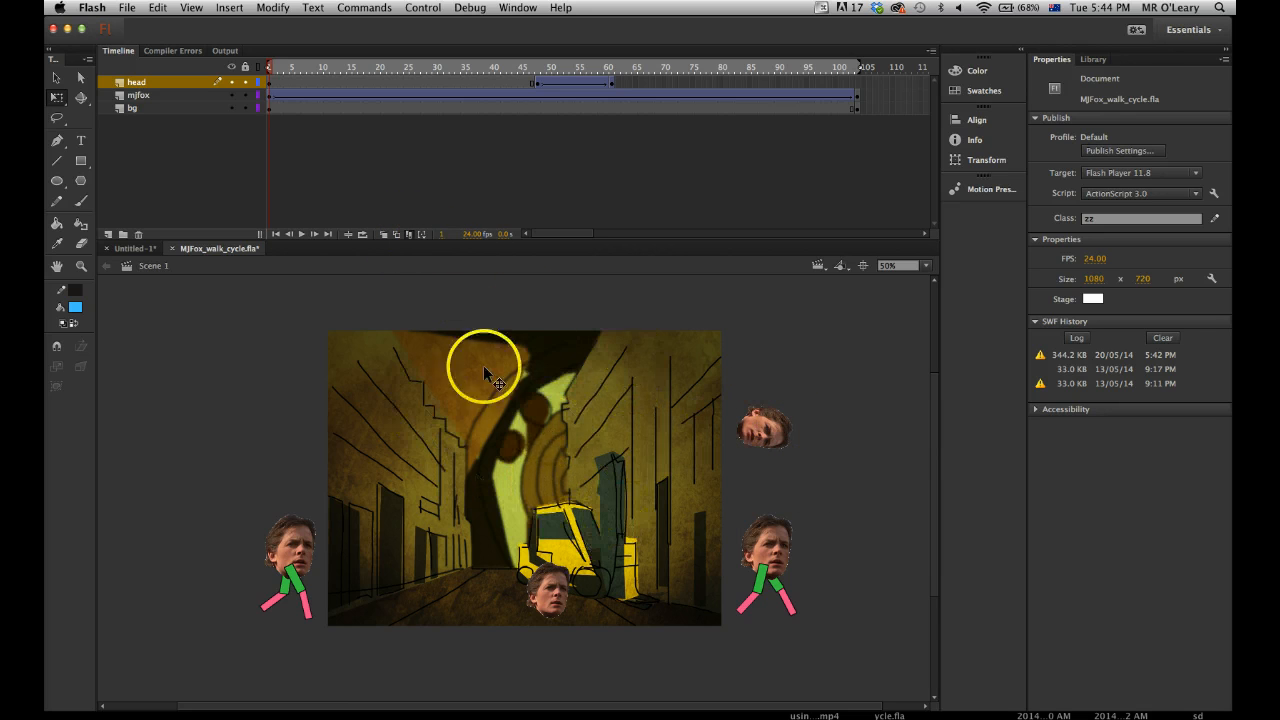
Switch off Edit Multiple Frames, test the movie at the new size, and close the preview.
click(409, 236)
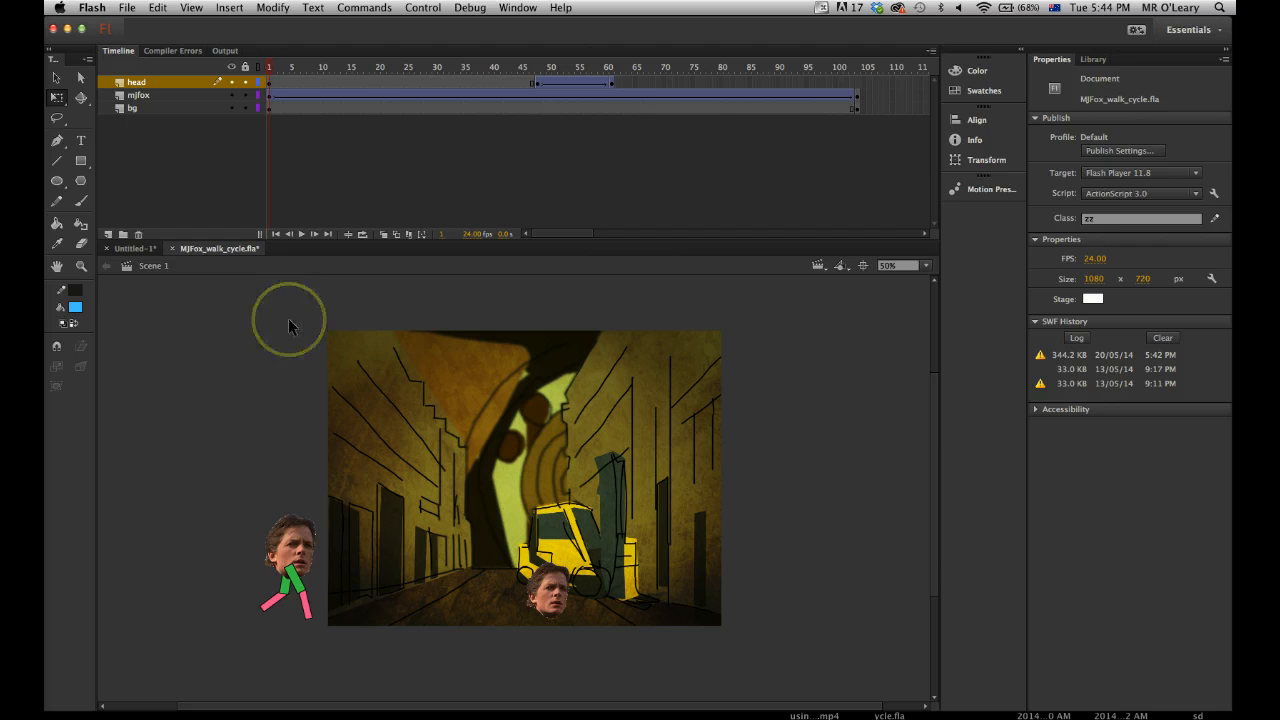
key(super+Return)
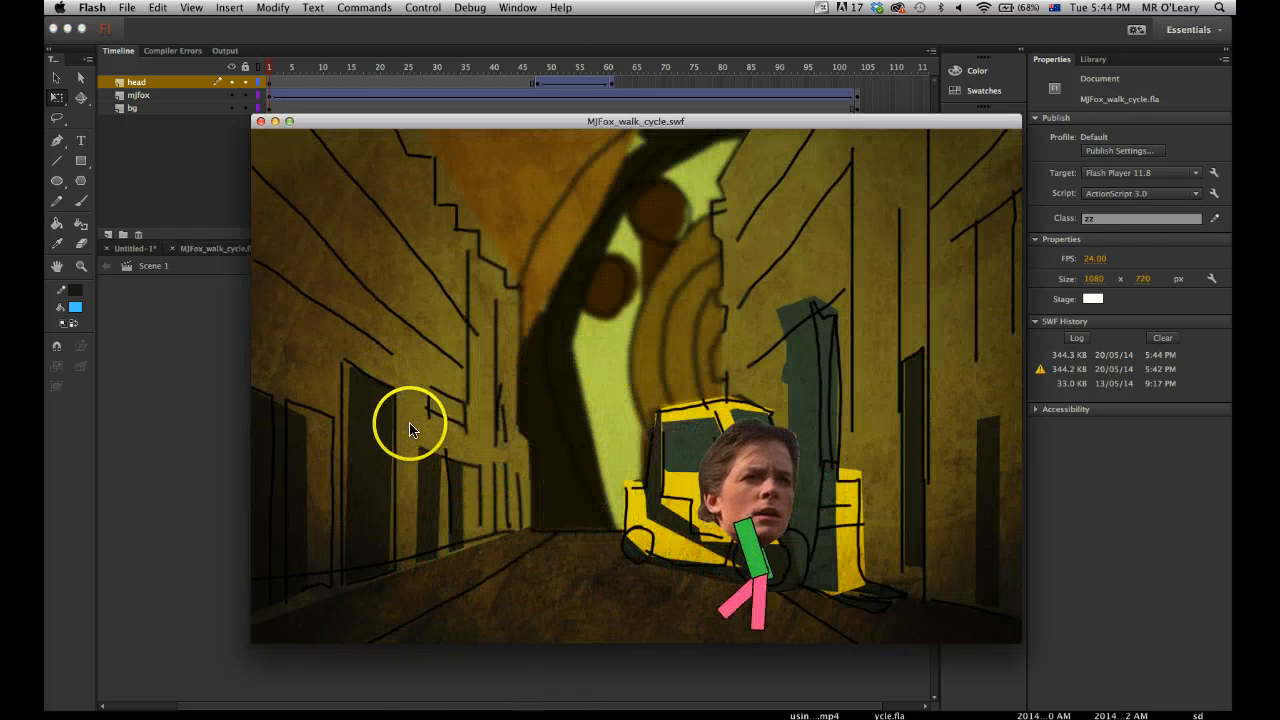
drag(316, 121, 300, 132)
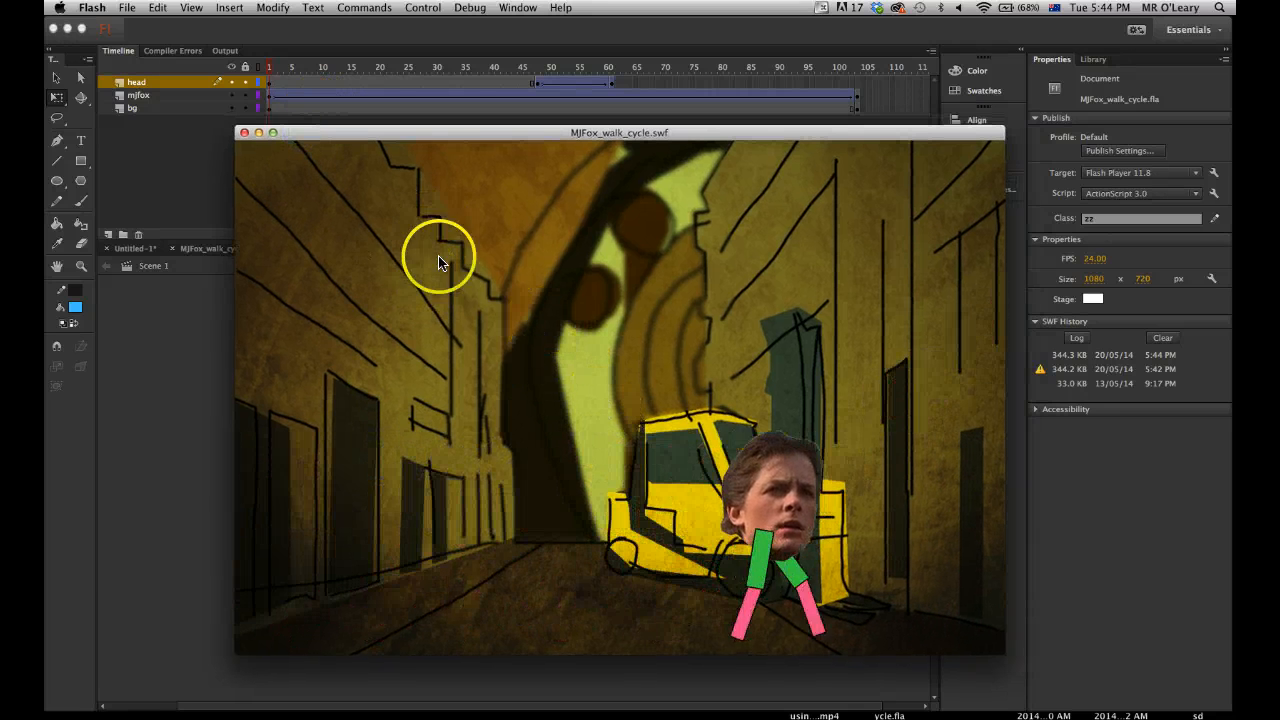
click(244, 132)
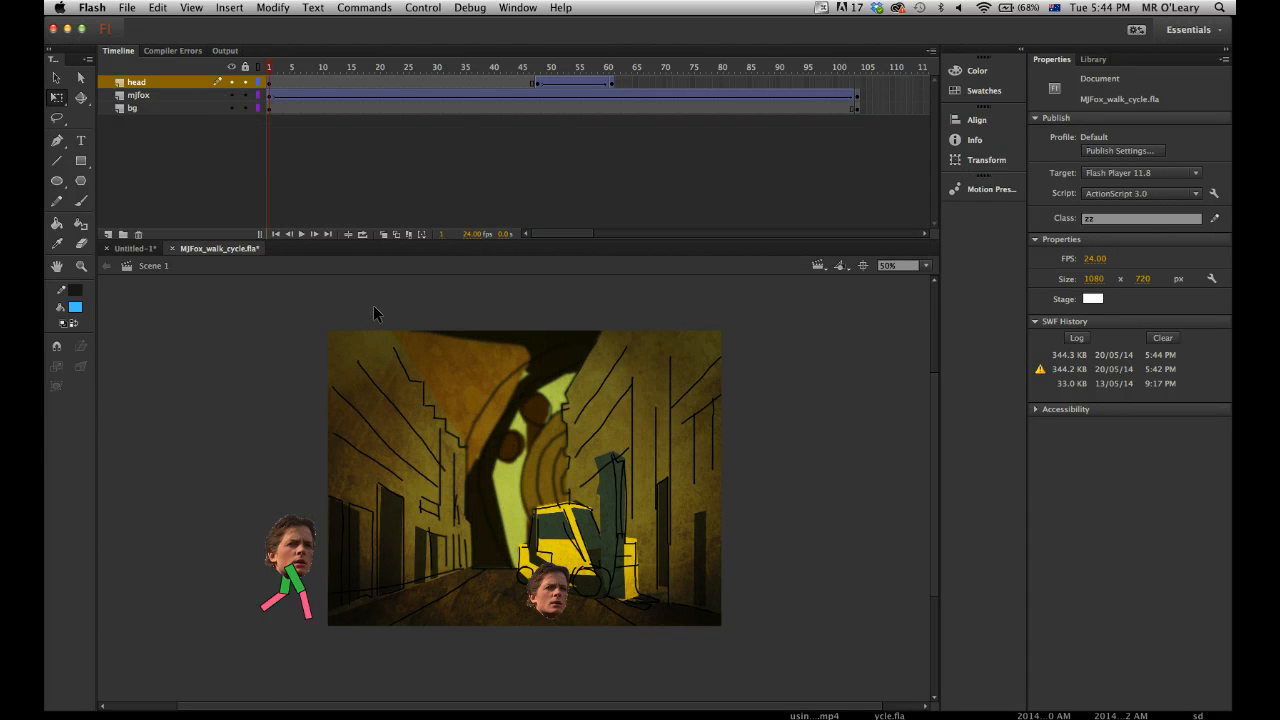
click(128, 9)
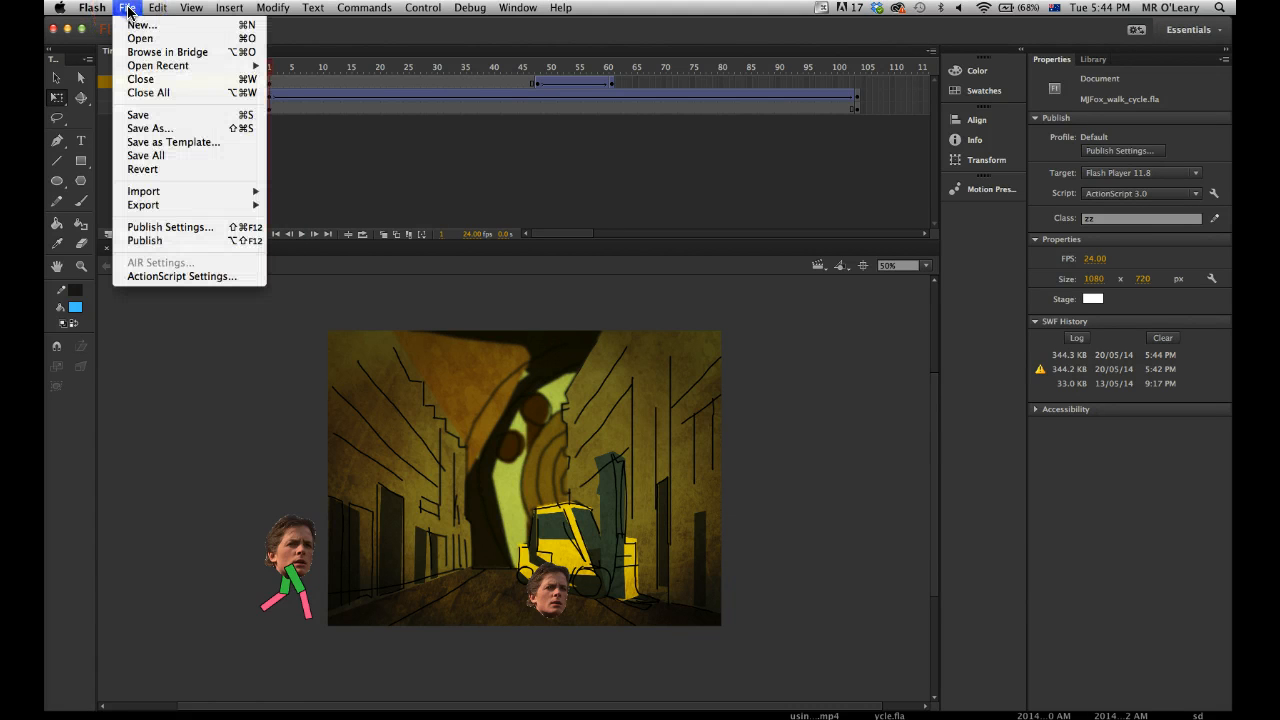
click(217, 391)
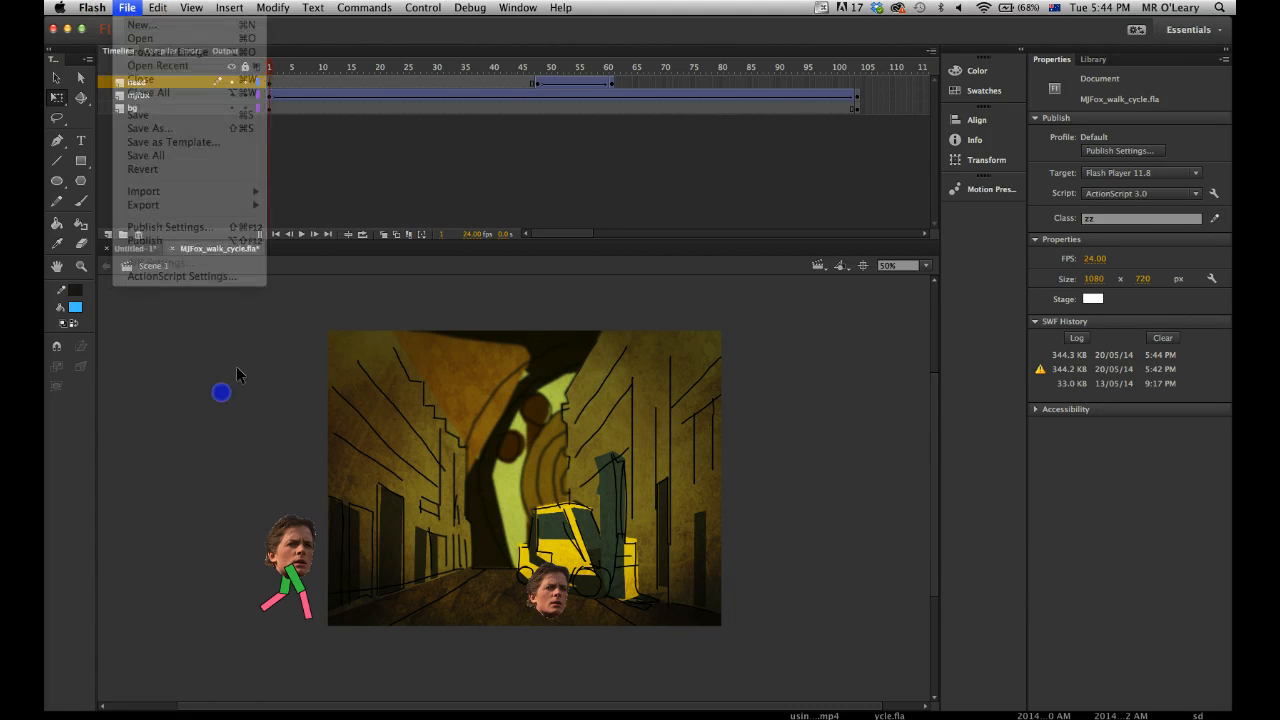
Go to frame 104 and check where the head, mjfox and bg layers end on the timeline.
drag(840, 63, 900, 67)
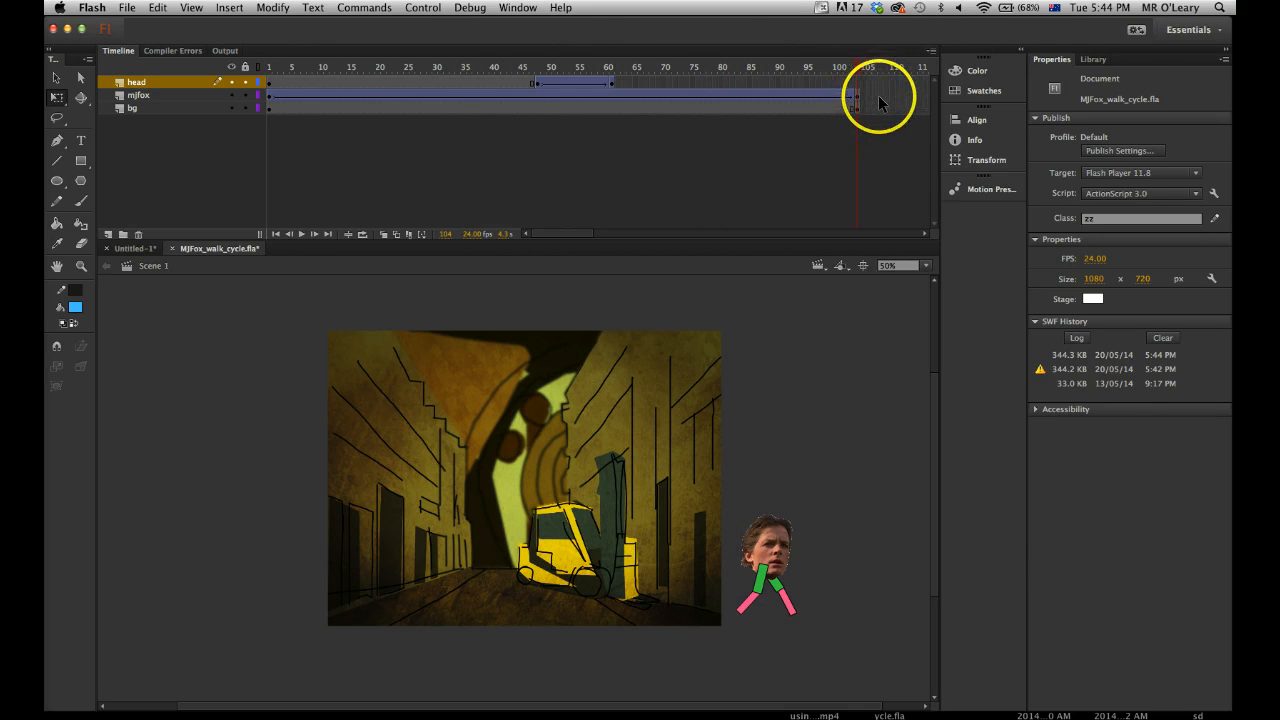
click(856, 108)
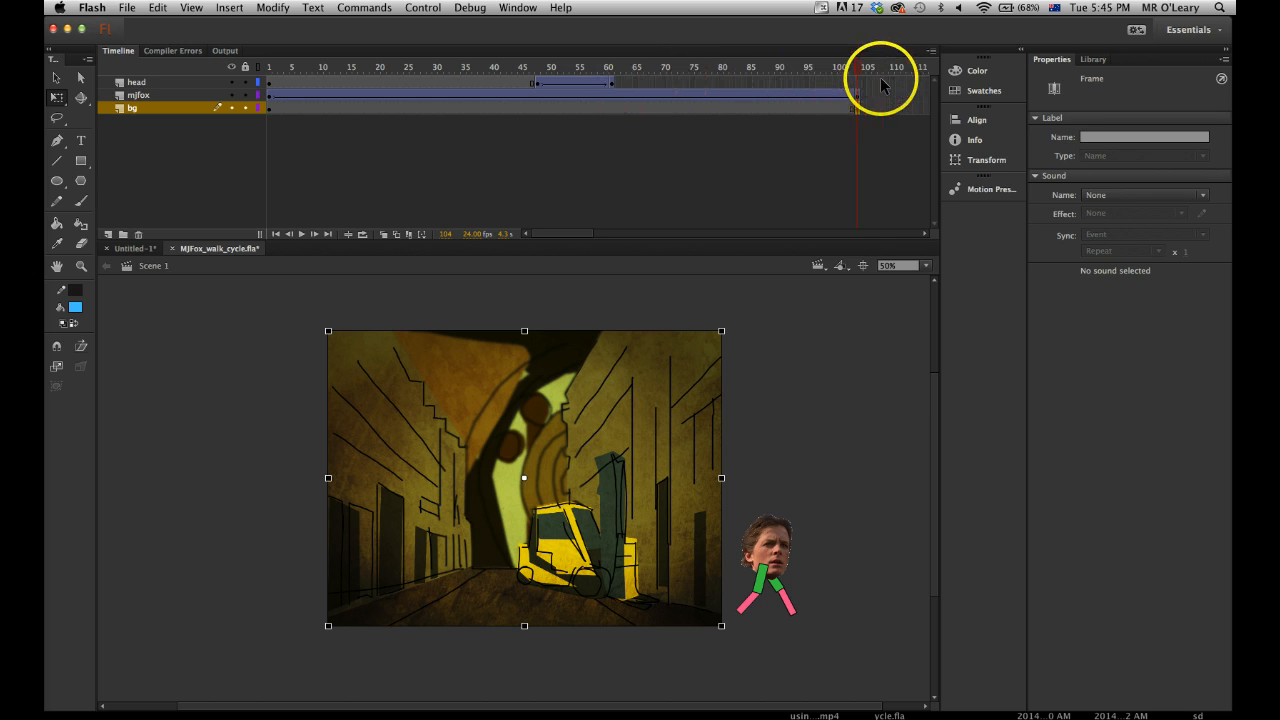
click(890, 84)
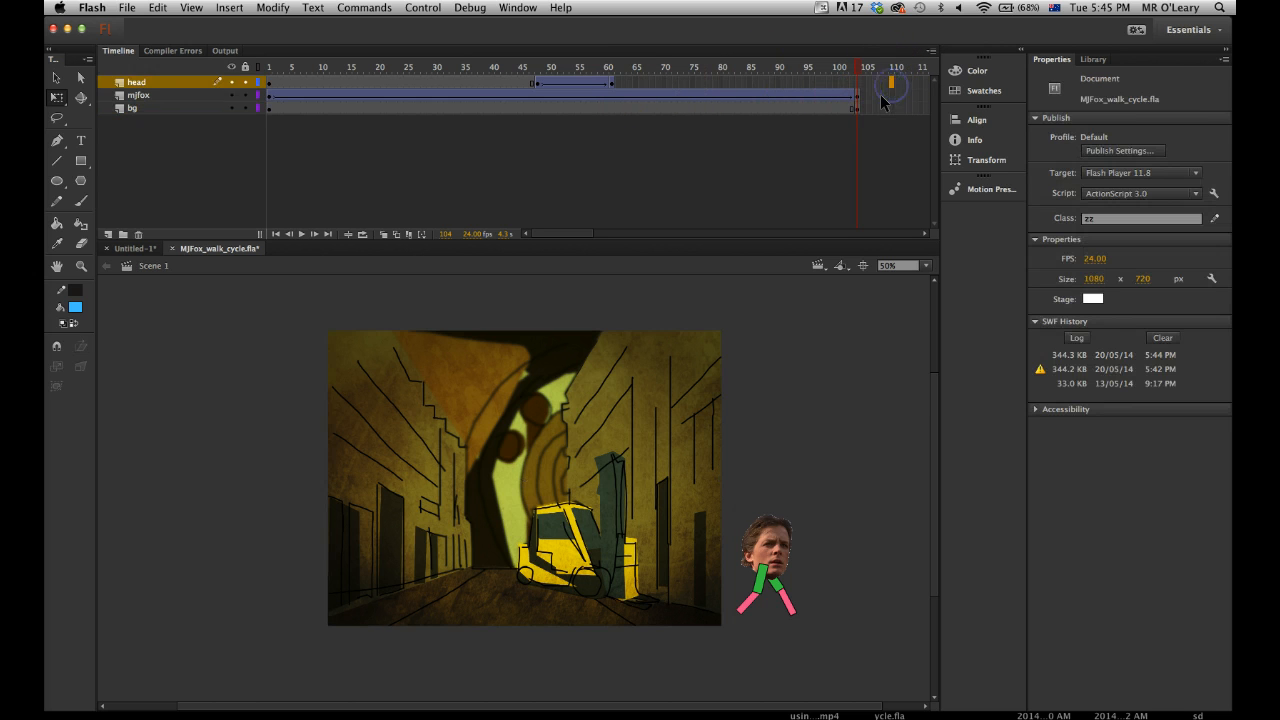
click(881, 95)
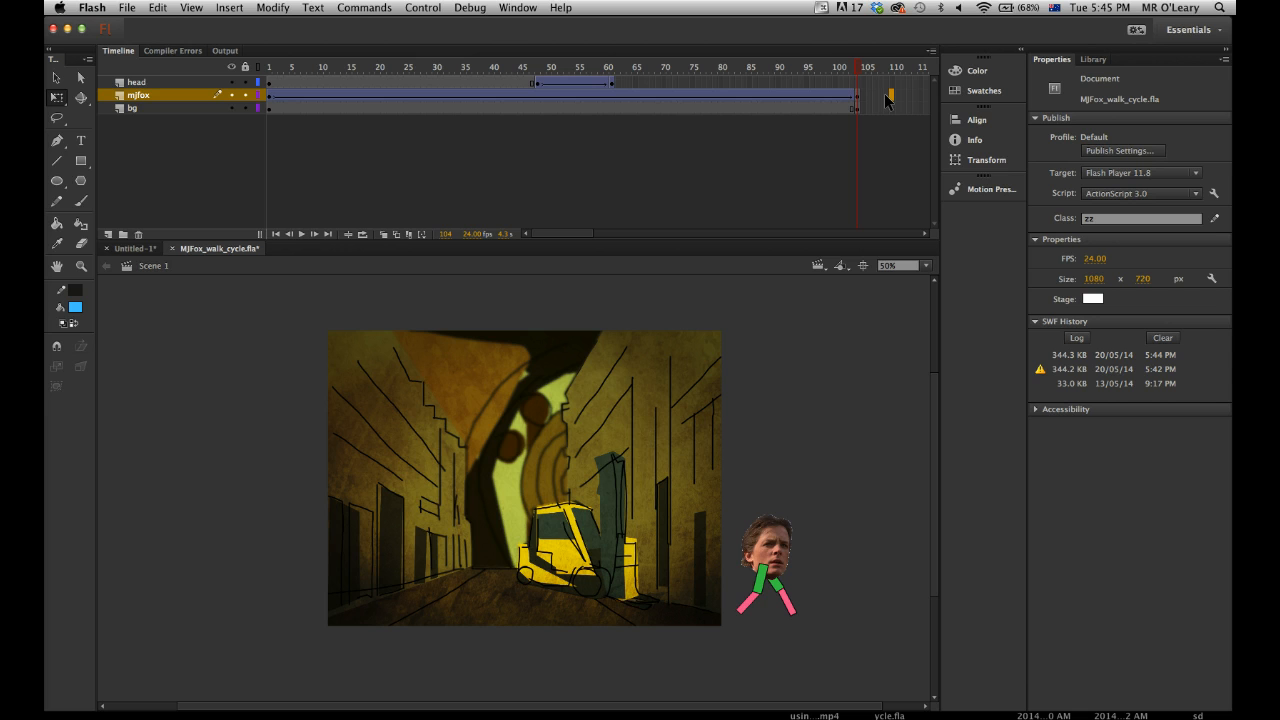
click(856, 72)
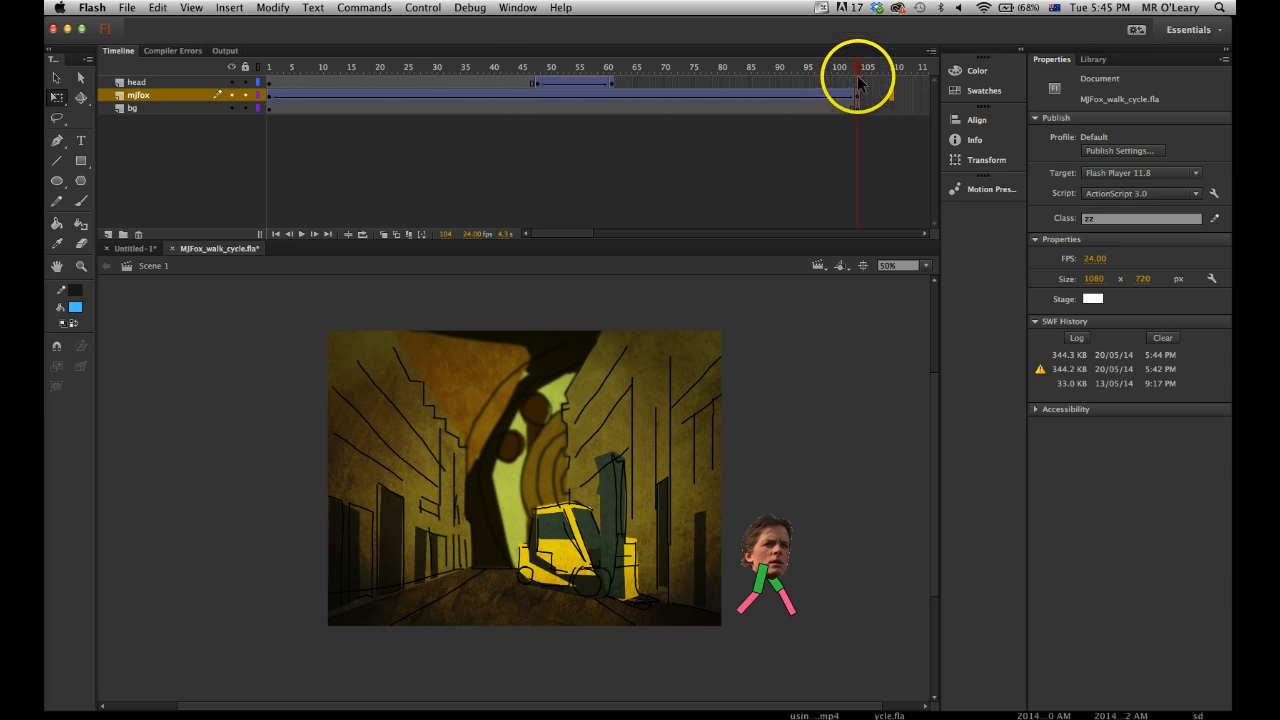
Extend the mjfox layer past the bg layer with a keyframe at frame 110, and test the movie.
click(884, 95)
key(F6)
click(869, 72)
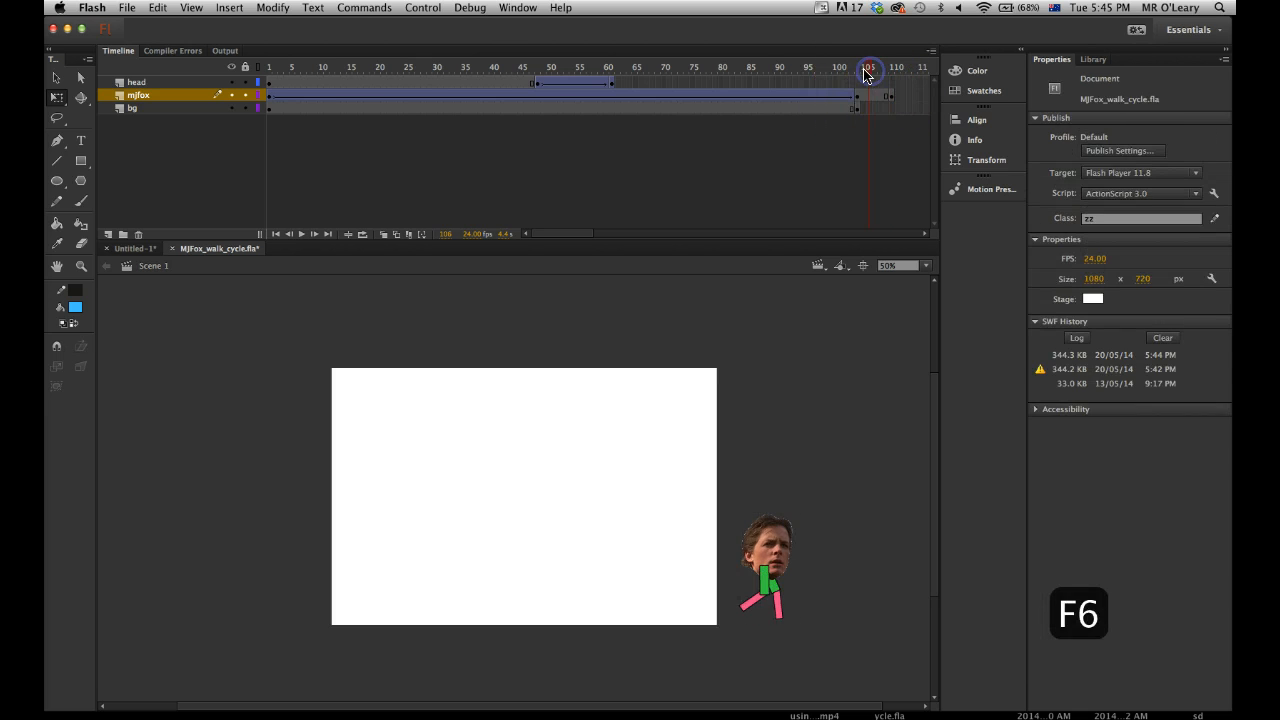
drag(845, 72, 807, 68)
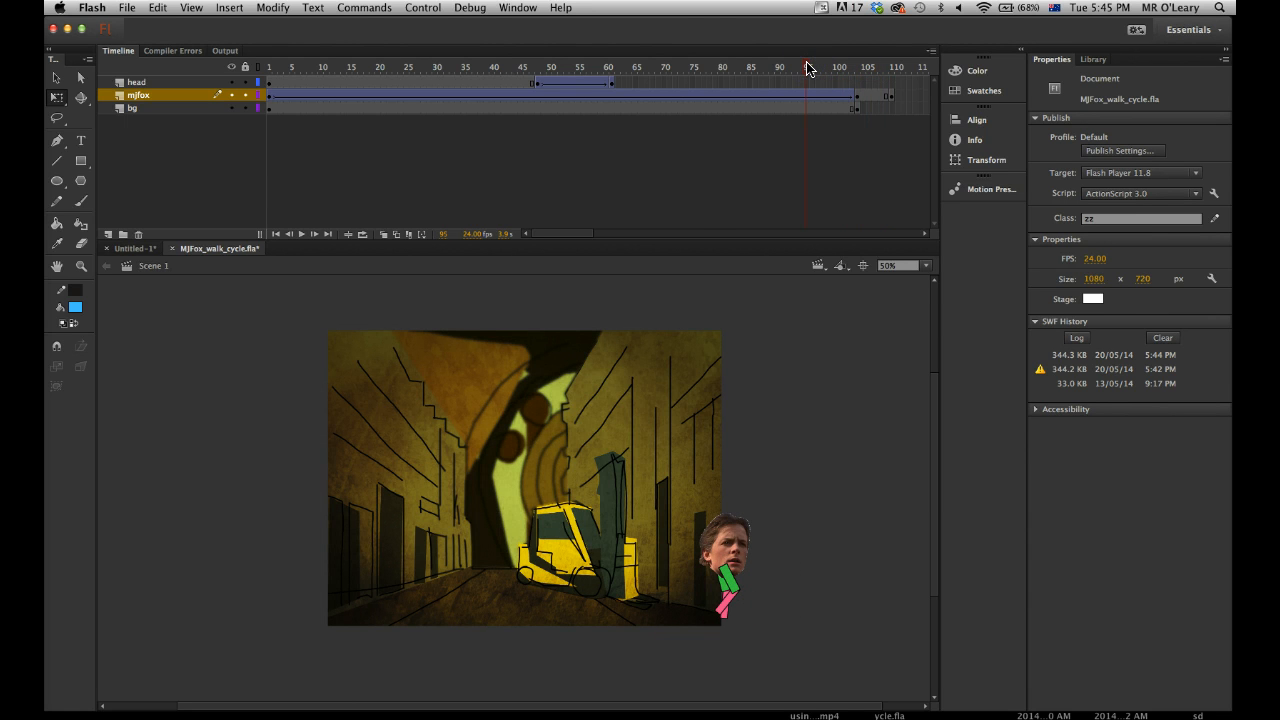
key(super+Return)
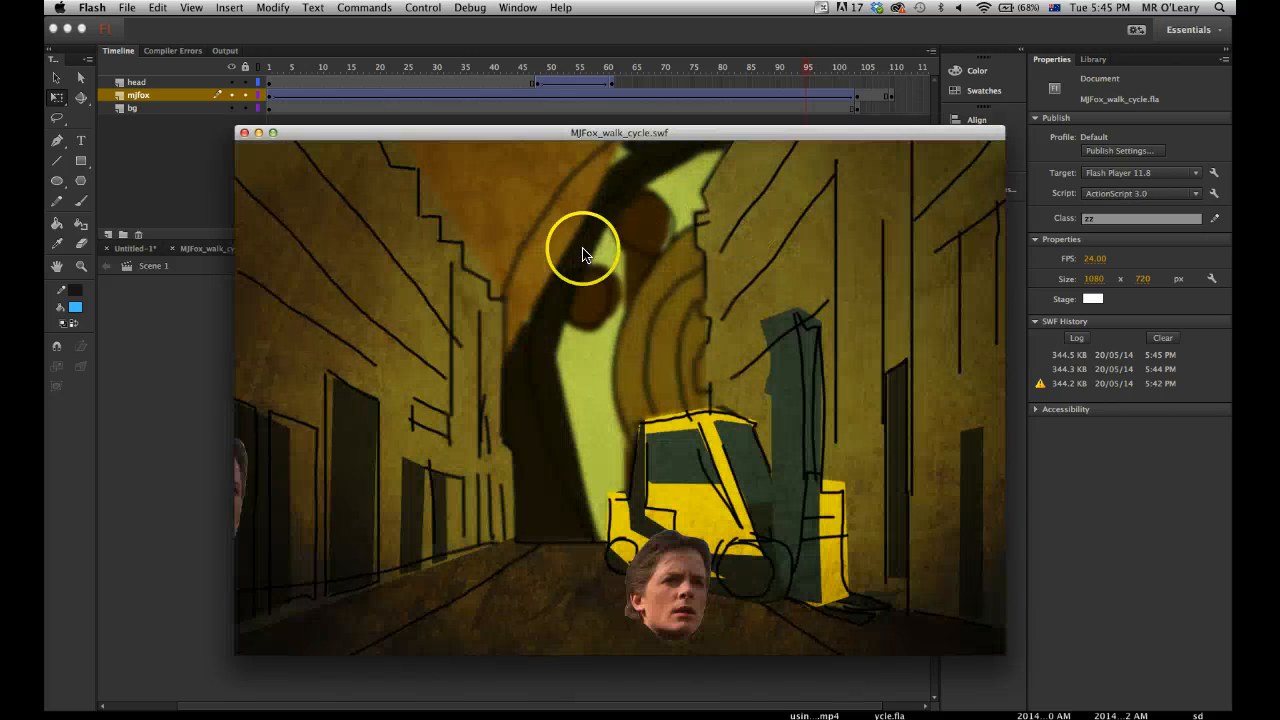
click(243, 132)
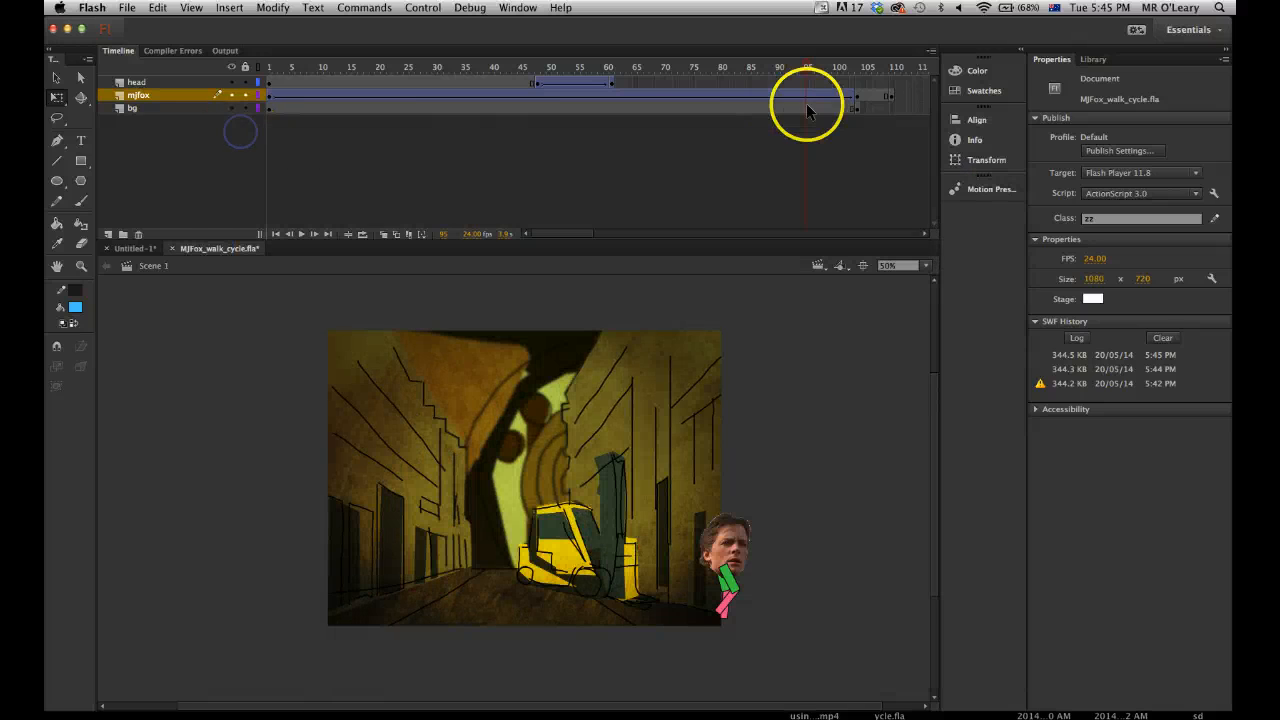
Remove the extra frames after frame 104 from the mjfox layer and return to frame 1.
drag(922, 97, 203, 60)
right_click(871, 98)
click(915, 183)
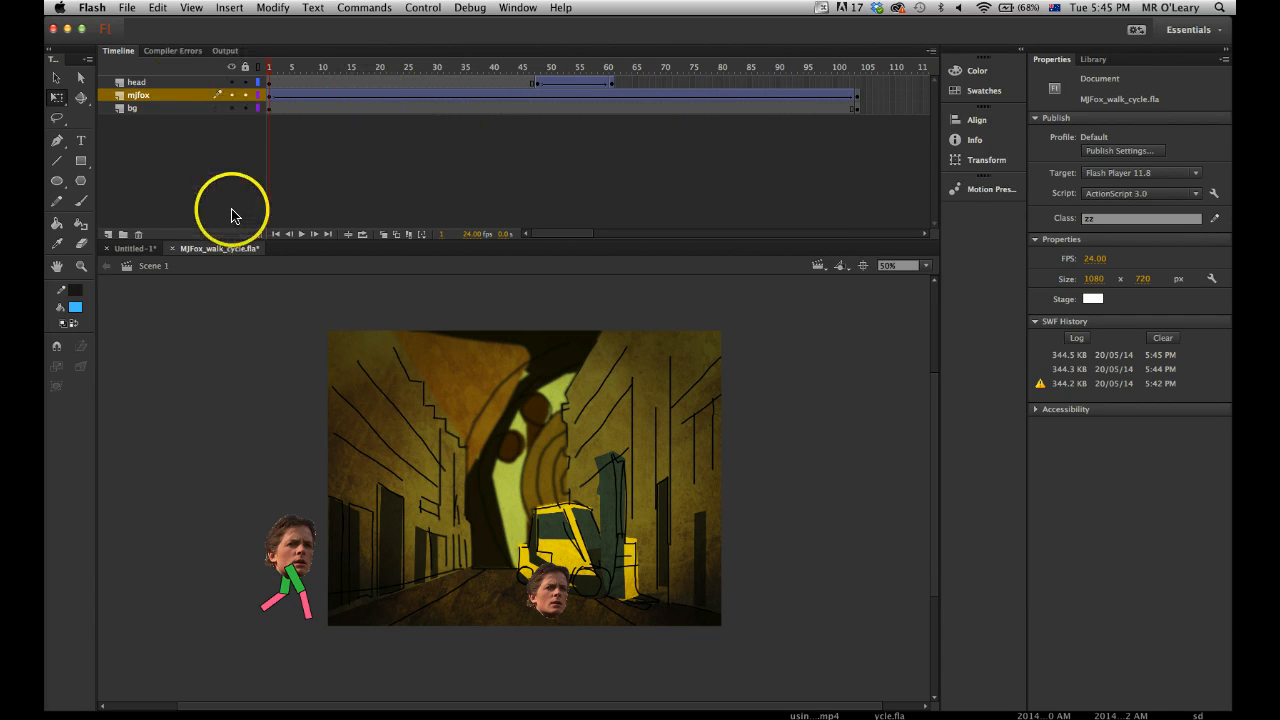
Start a movie export with PNG Sequence (*.png) as the file format.
click(126, 8)
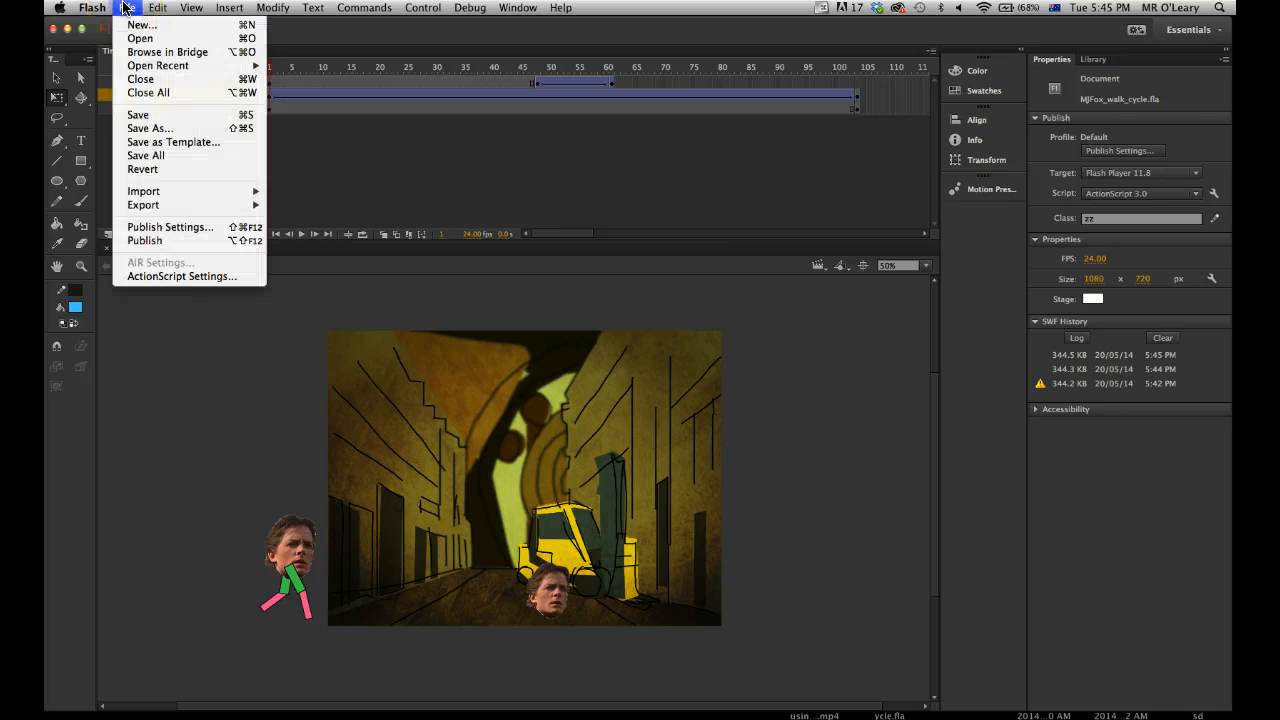
mouse_move(135, 204)
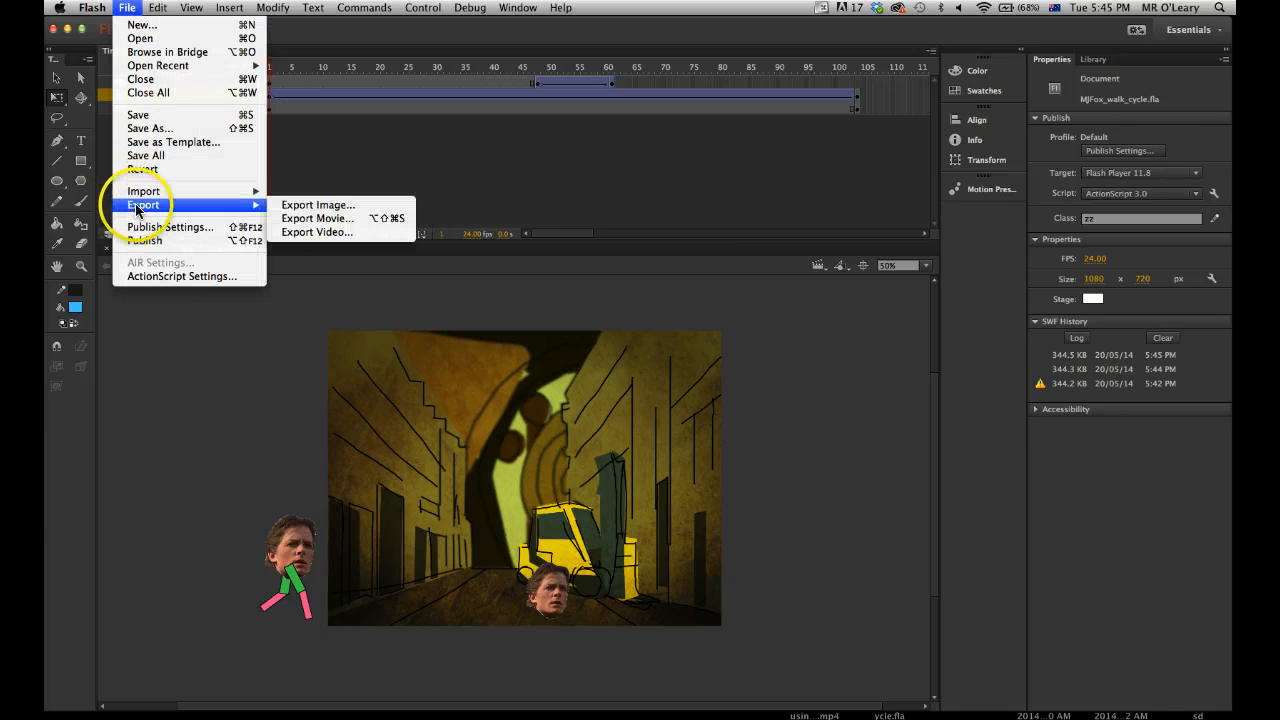
click(313, 220)
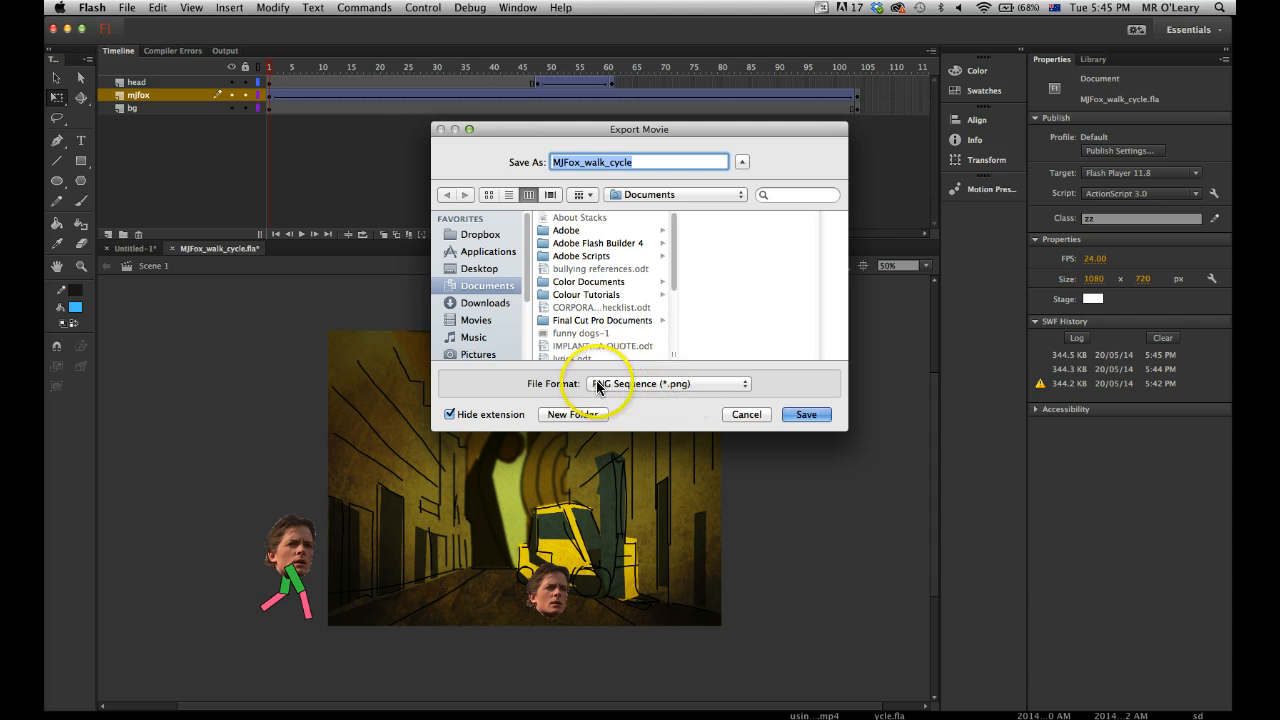
click(630, 388)
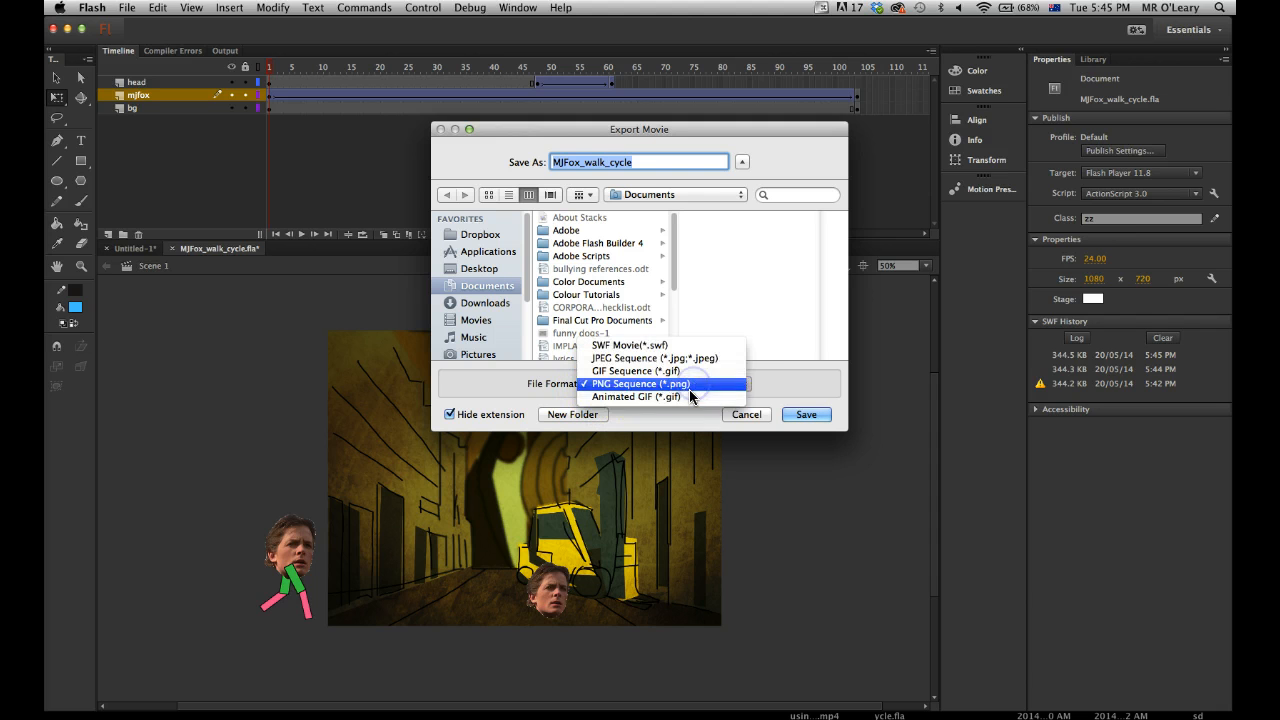
click(795, 376)
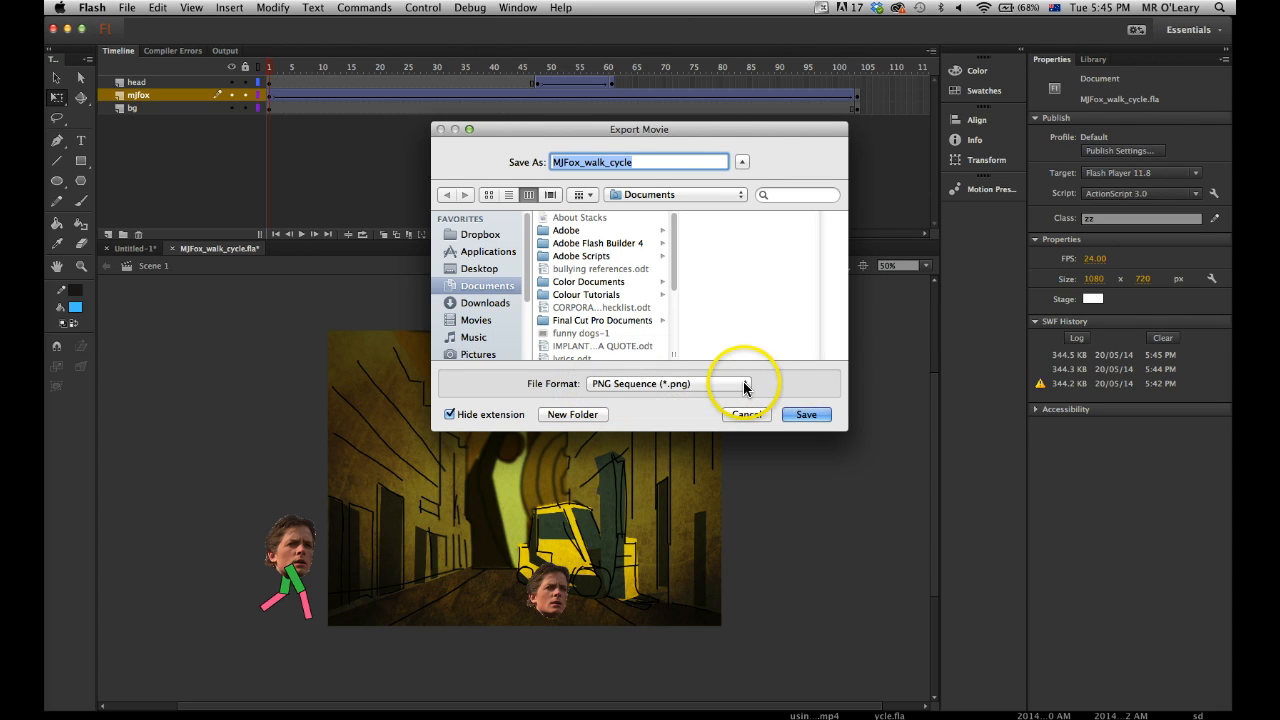
click(744, 386)
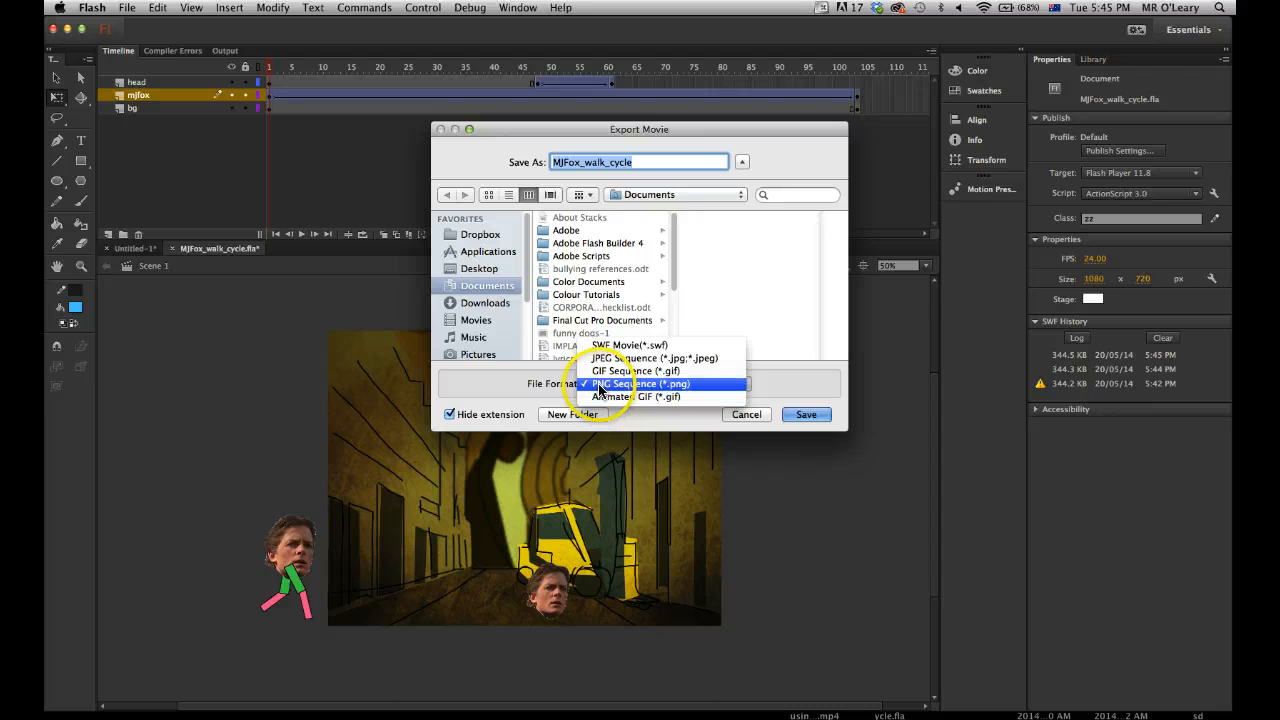
click(657, 385)
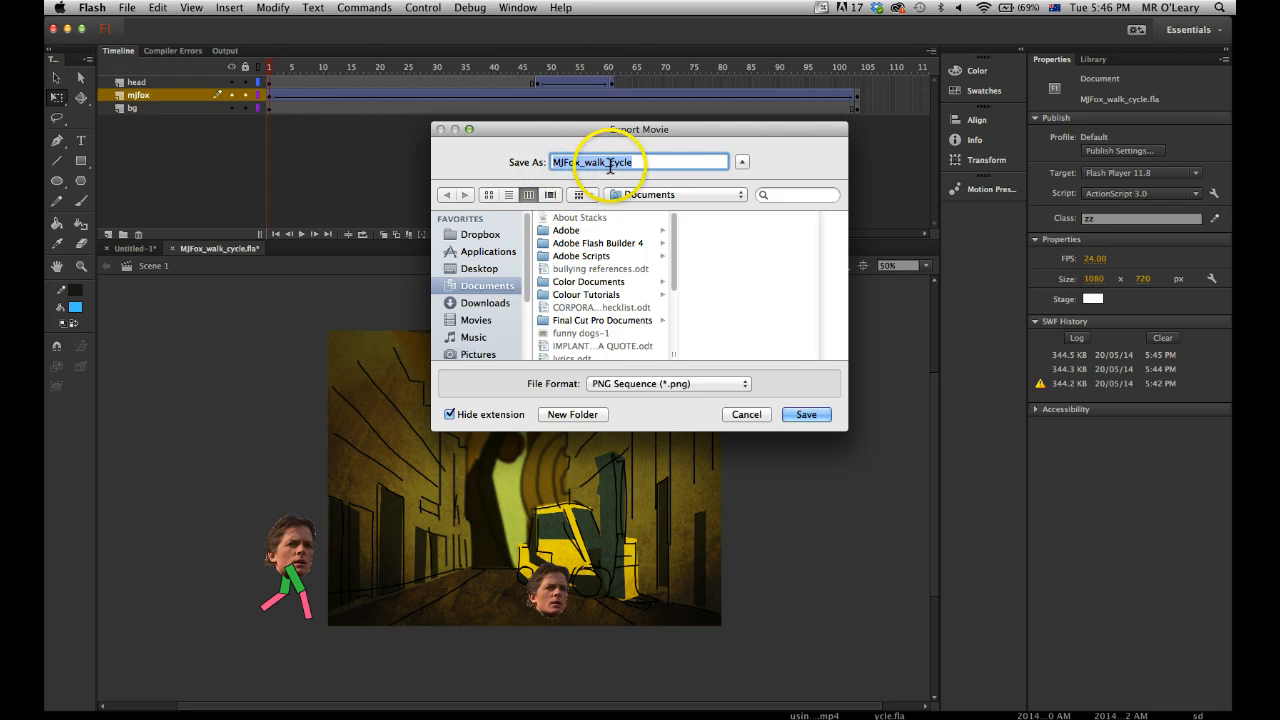
Name the export MJFox_awesome_dawg_what_up and choose the Desktop as its location.
click(640, 162)
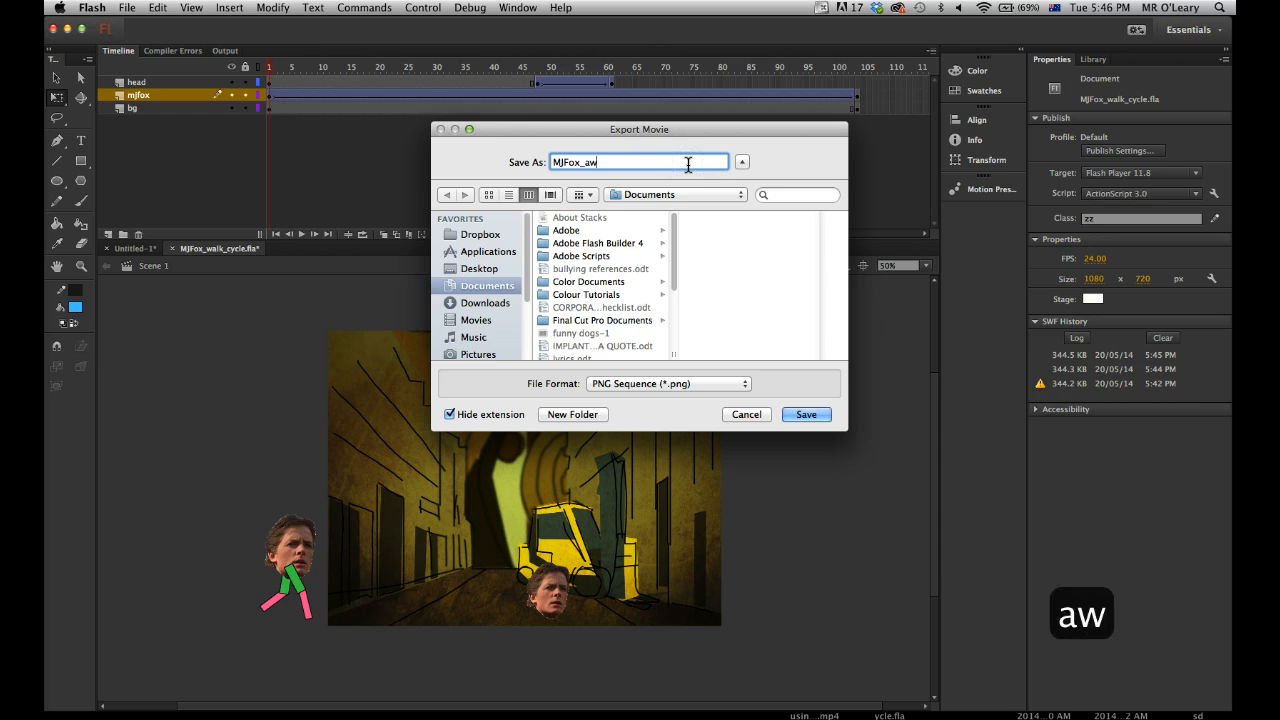
text(awesome_)
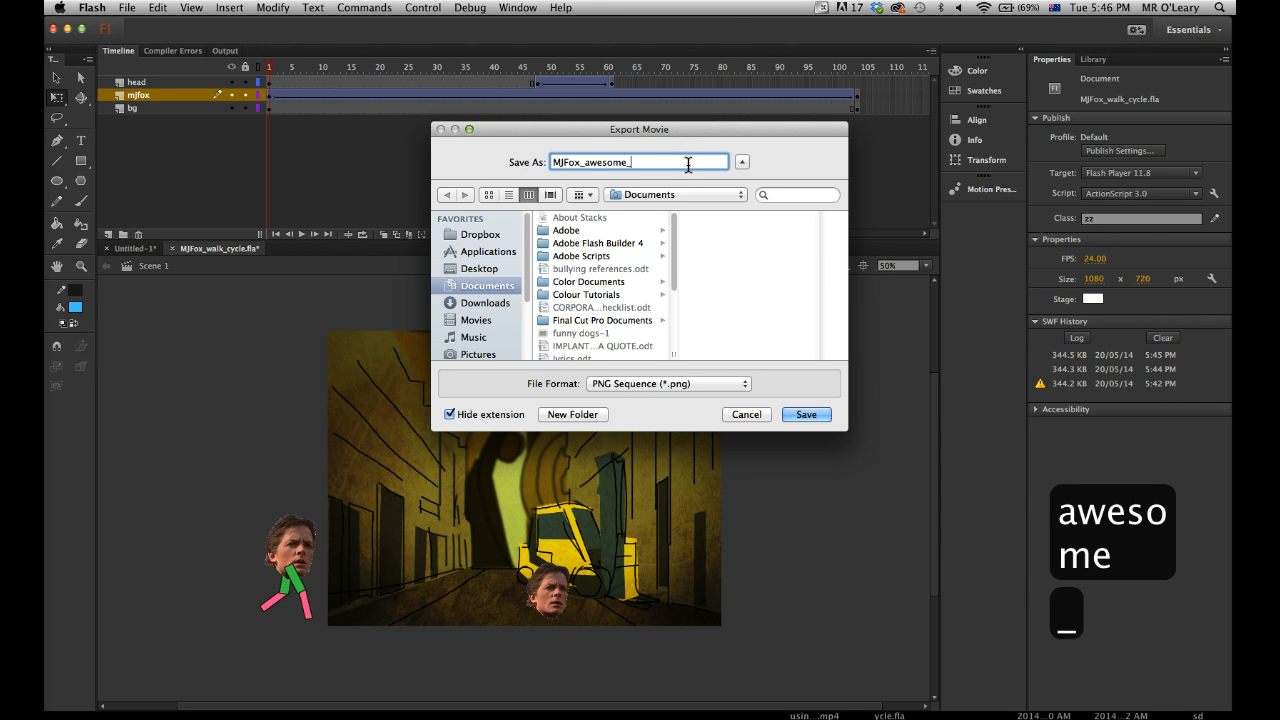
text(dawg_what_up)
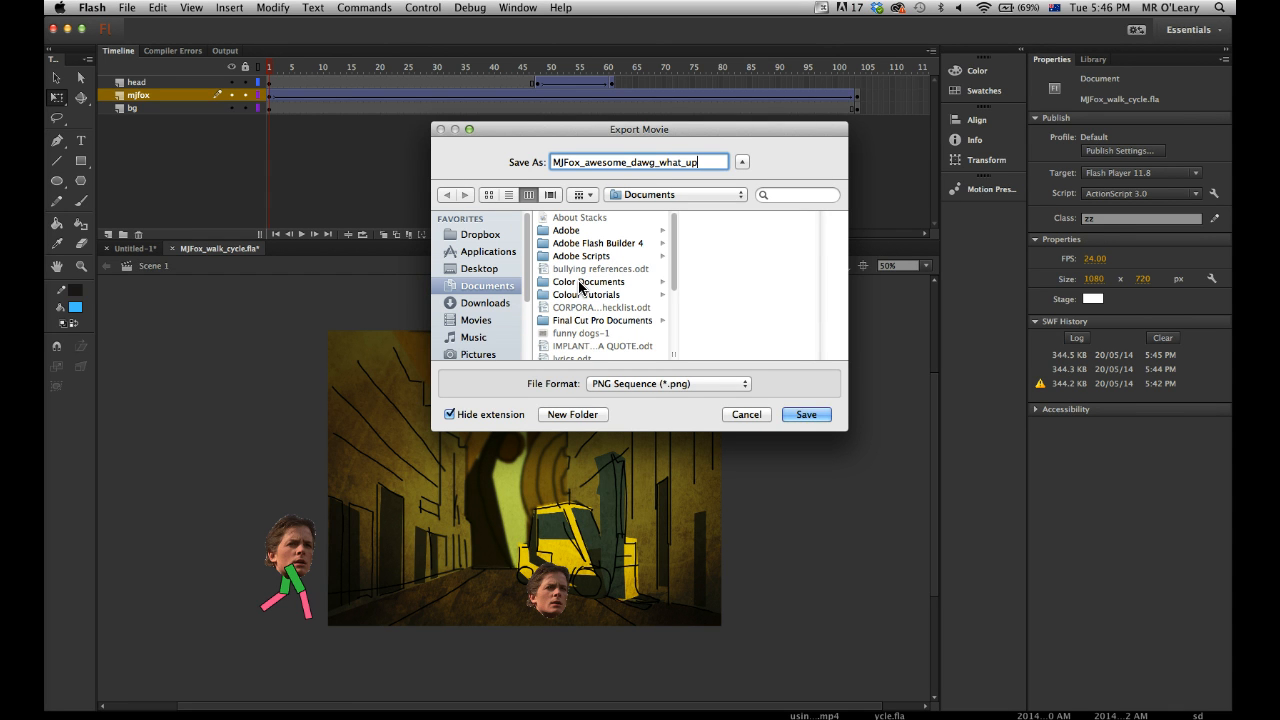
click(474, 269)
click(484, 286)
click(470, 269)
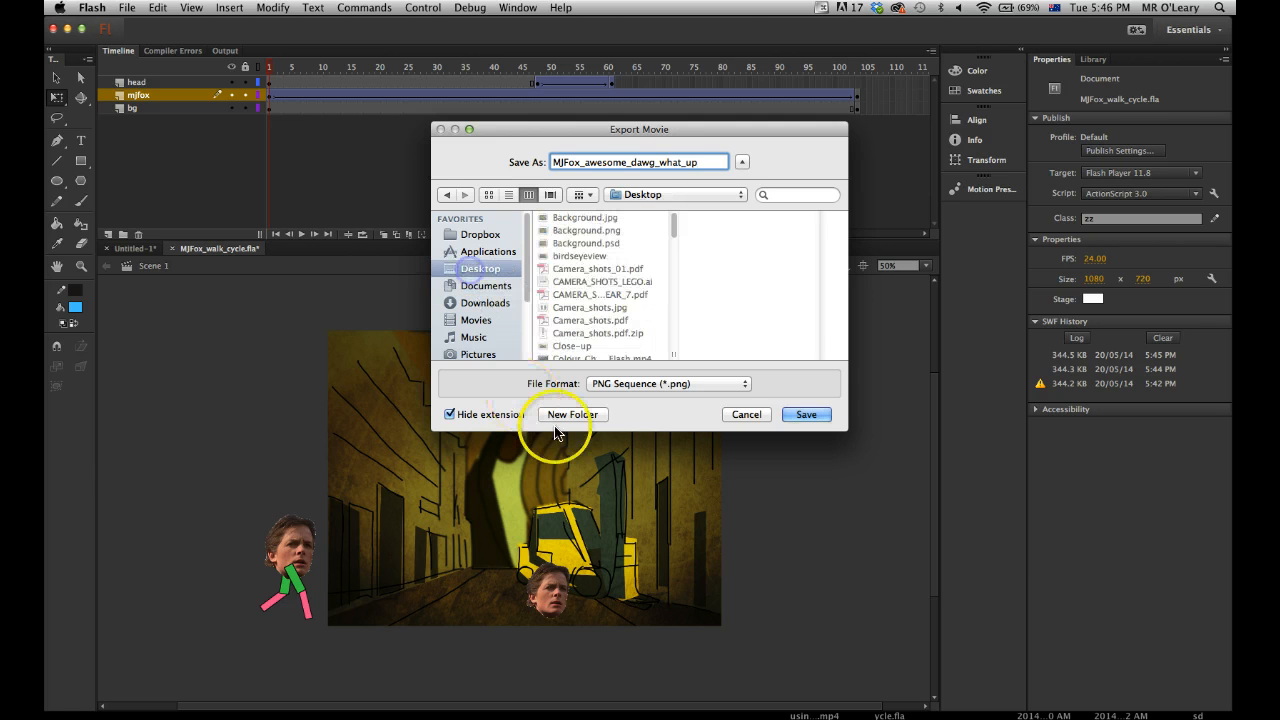
Create a new folder named MJFOX_cool_yo on the Desktop for the exported images.
click(562, 416)
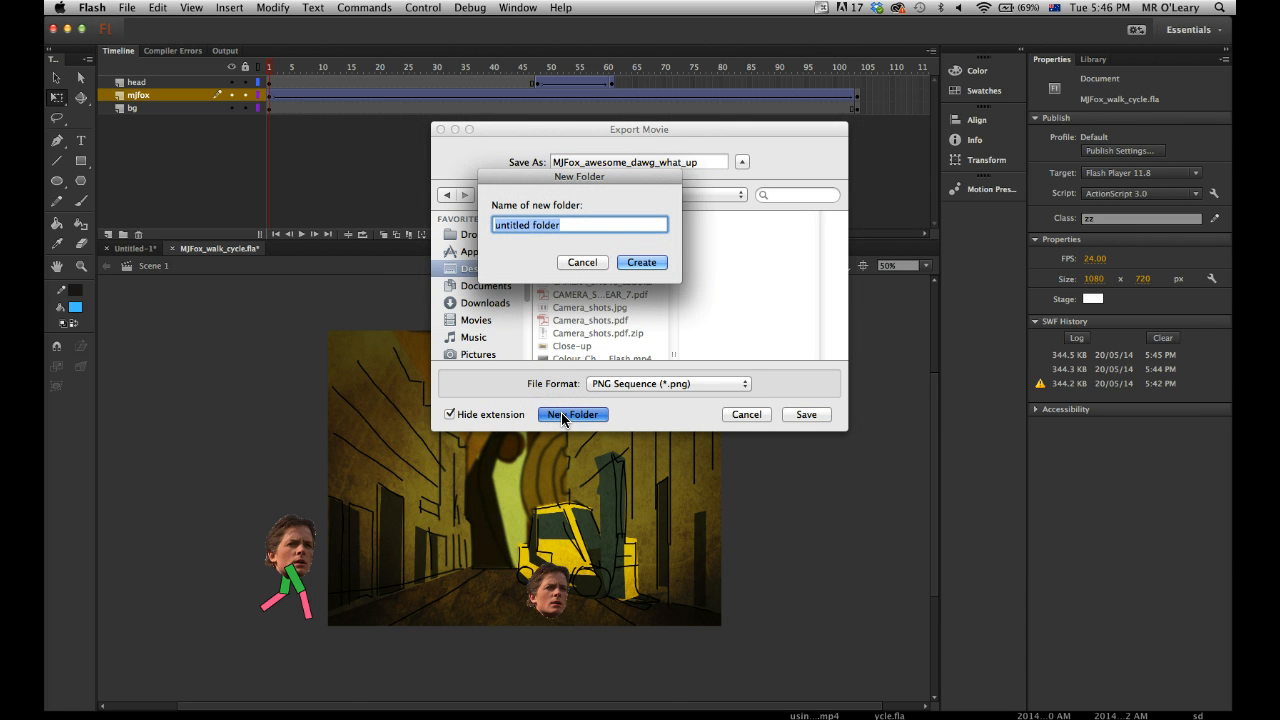
text(MJ)
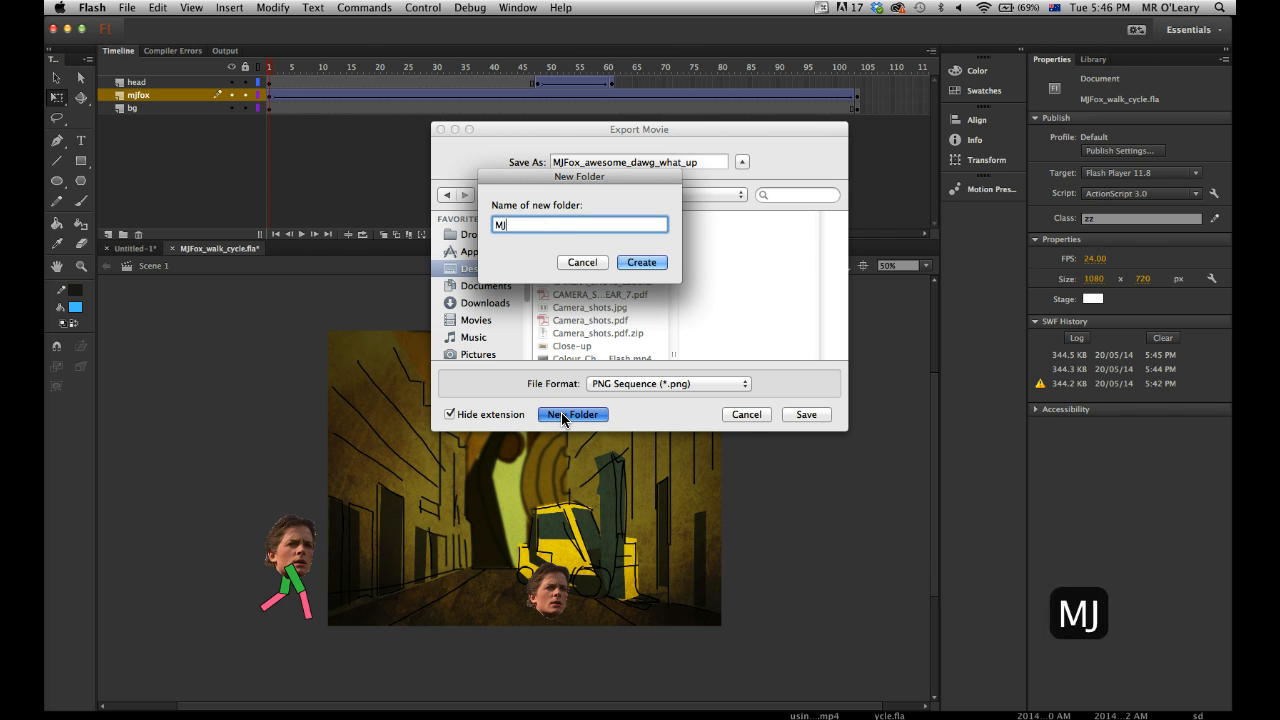
text(F)
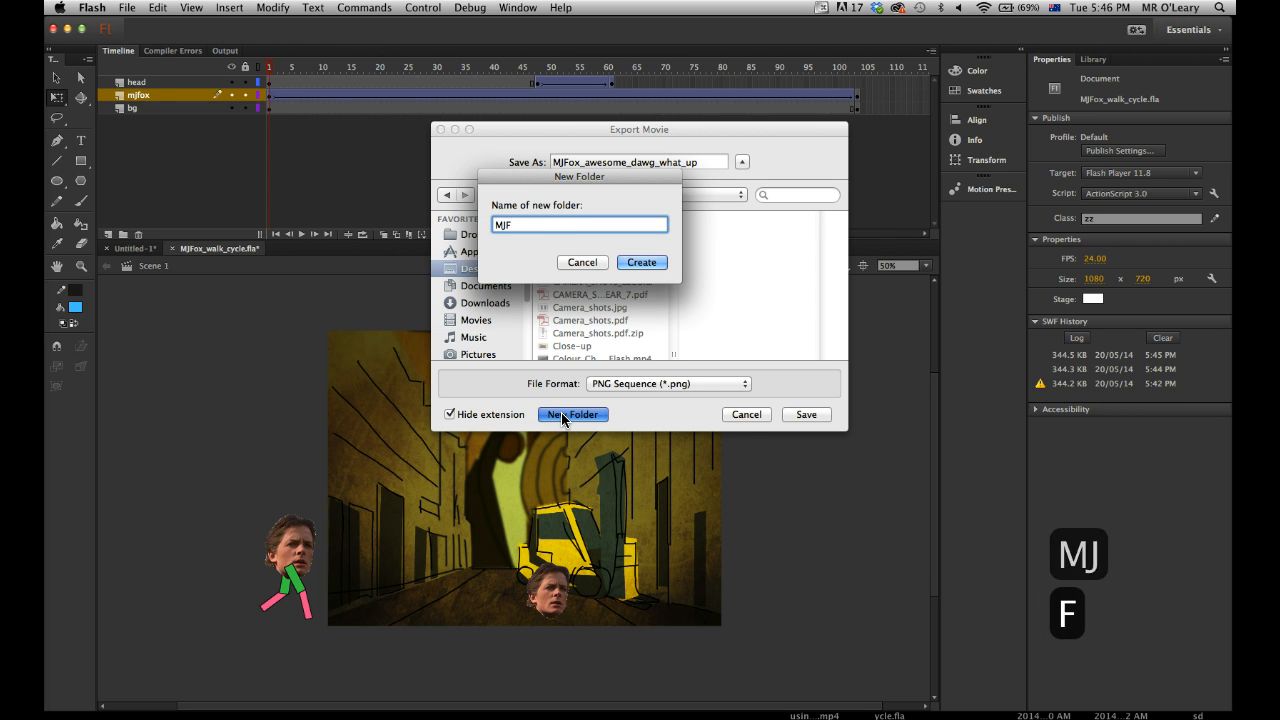
text(OX_c)
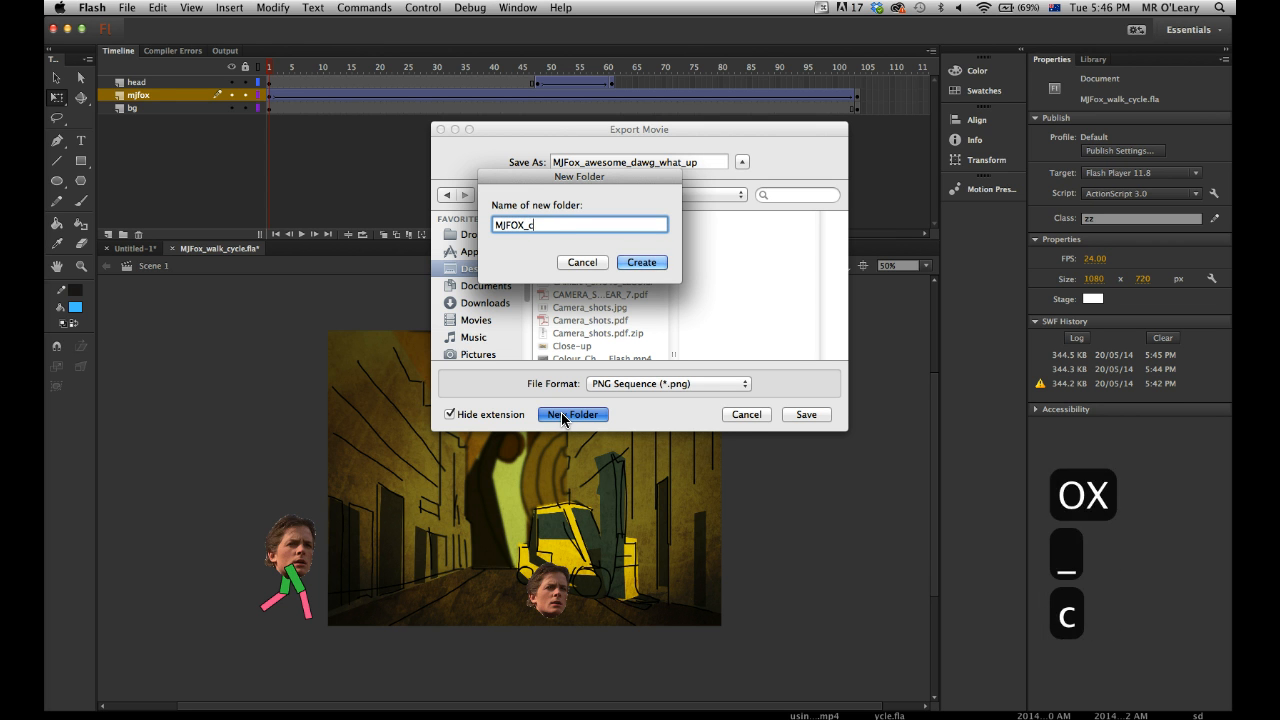
text(ool_yp)
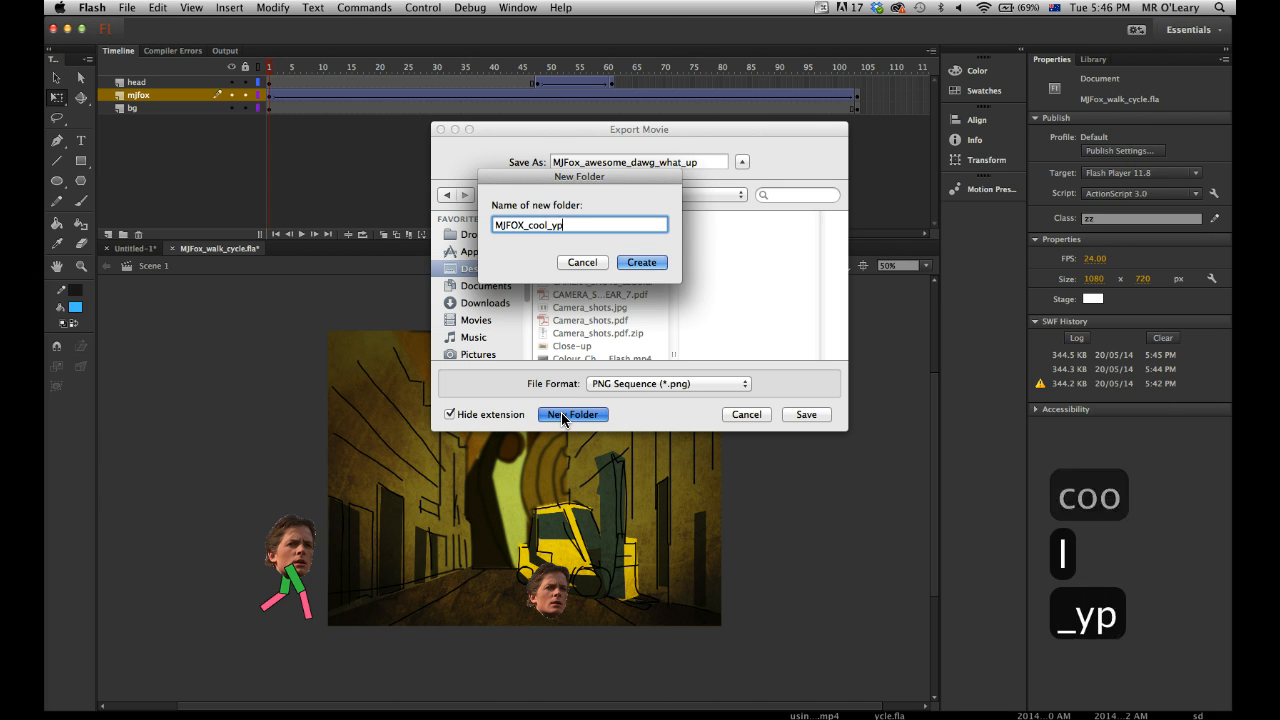
key(BackSpace)
text(o)
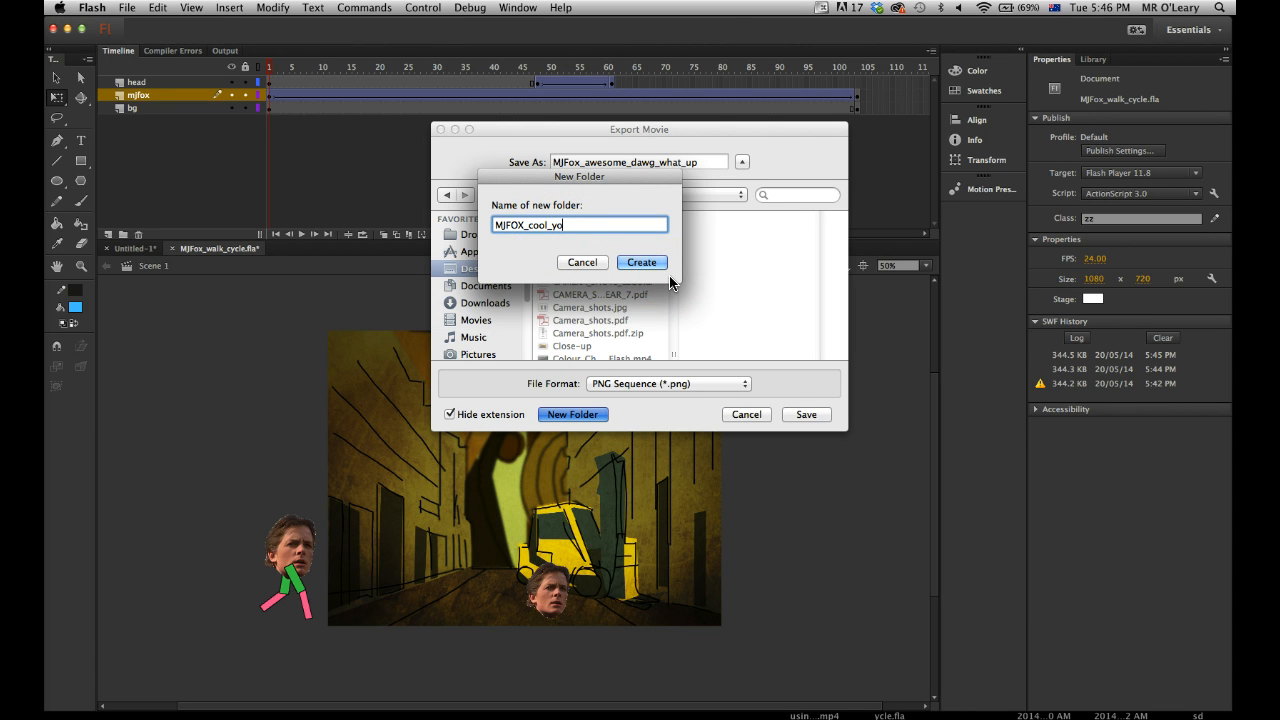
click(642, 264)
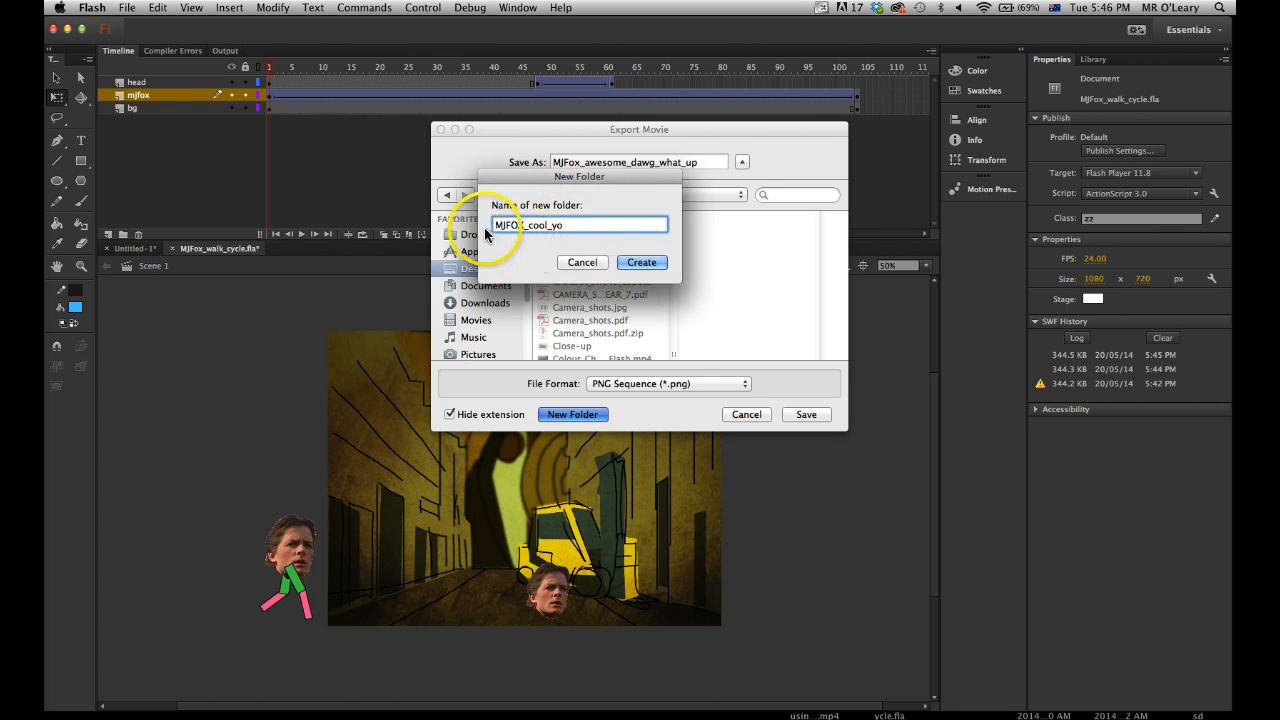
click(645, 262)
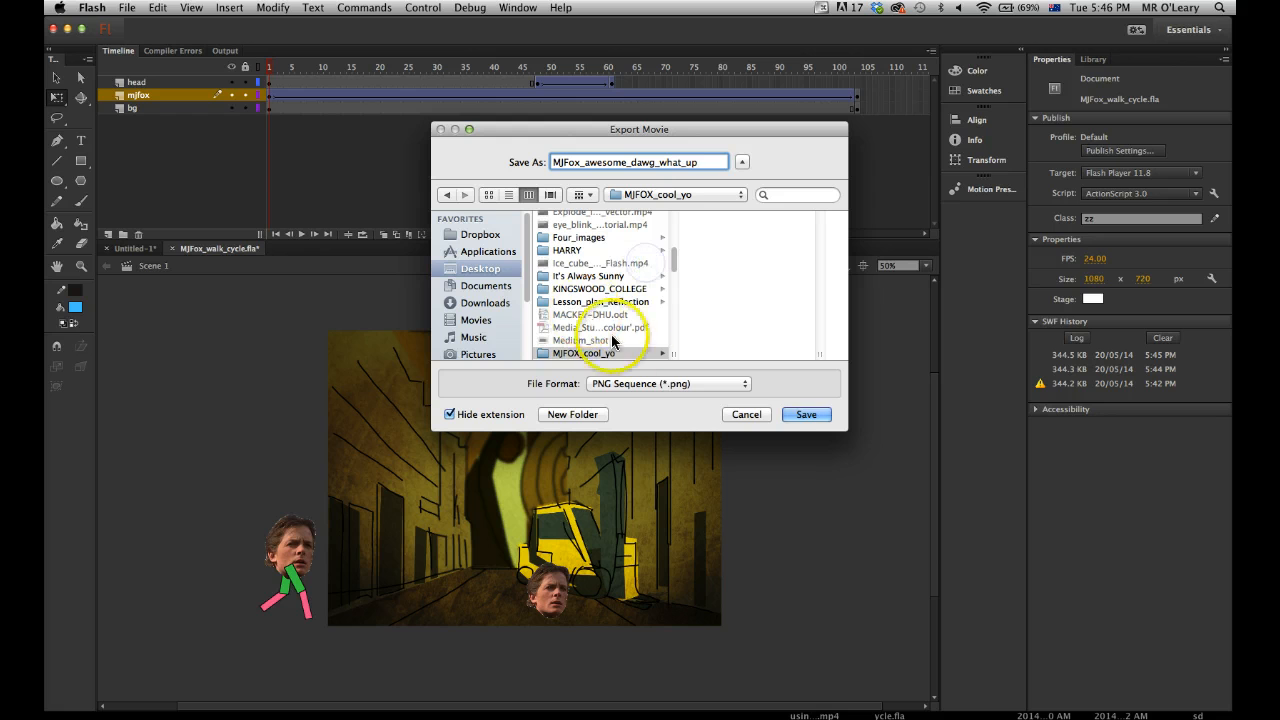
Export the PNG sequence into the MJFOX_cool_yo folder at 1080 x 720 pixels, full document size and 32 bit colors.
click(545, 355)
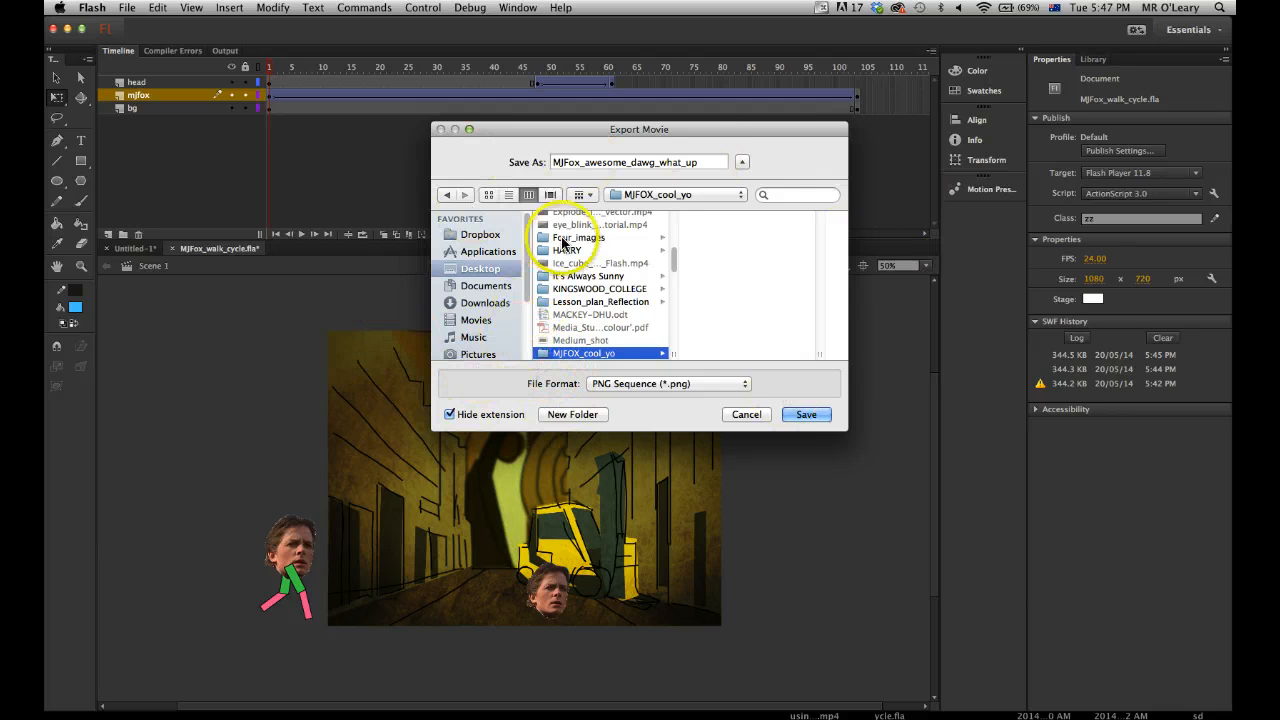
click(807, 416)
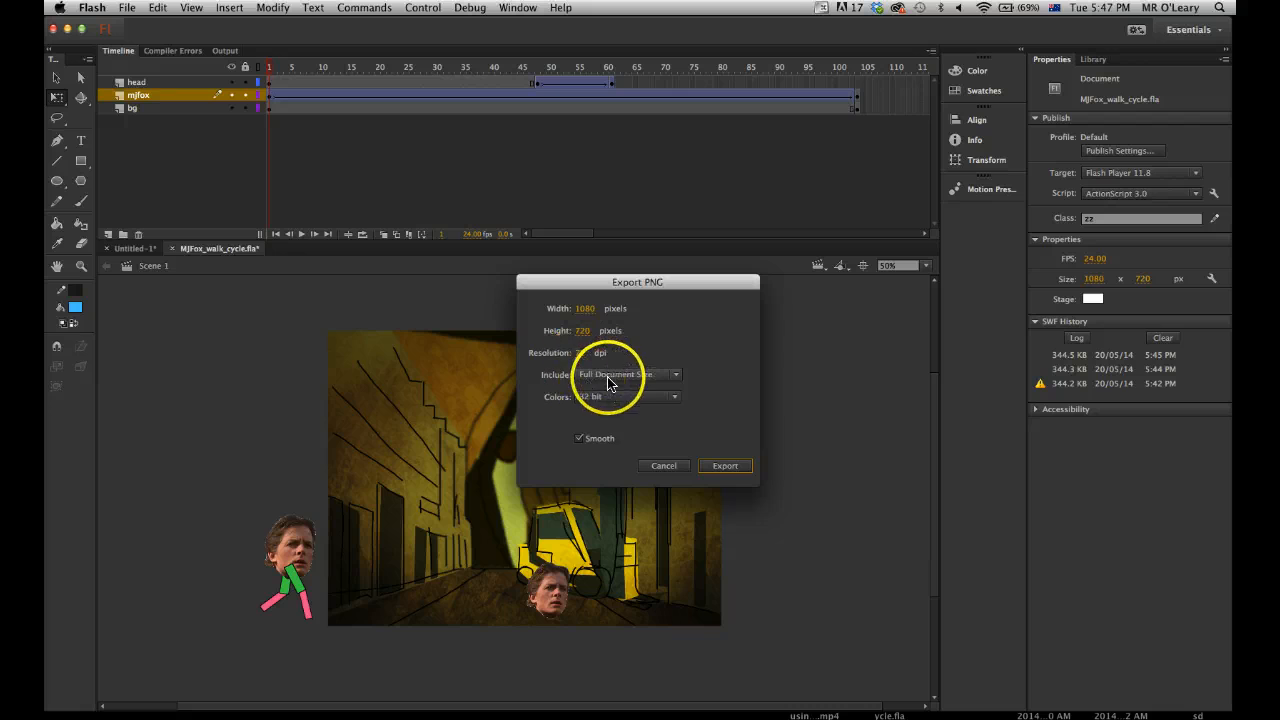
click(724, 466)
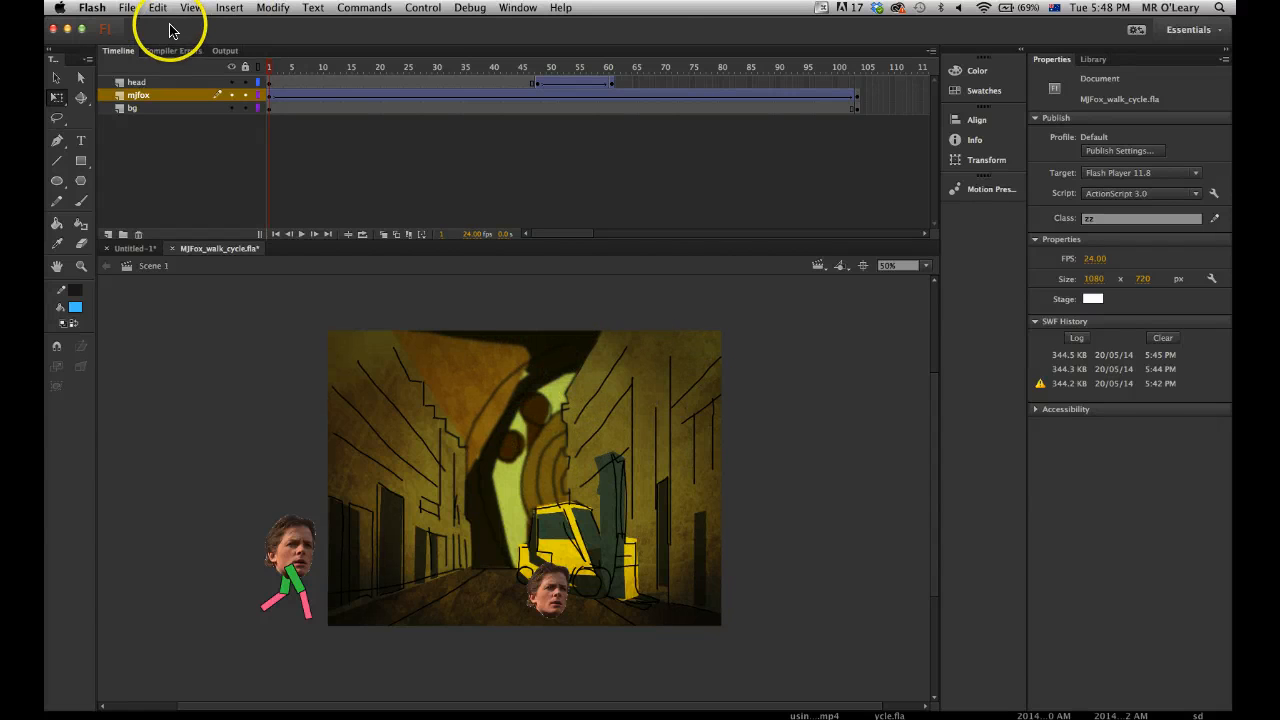
Hide Flash and open the MJFOX_cool_yo folder on the Desktop.
click(88, 9)
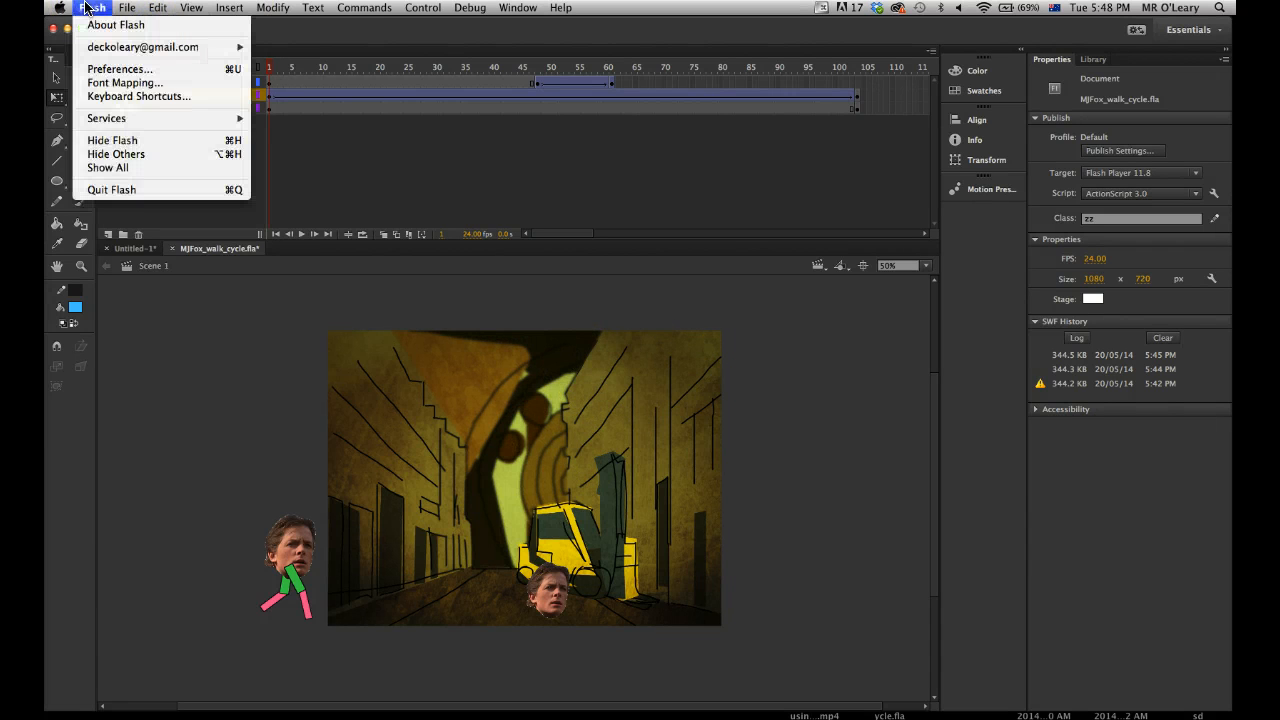
click(120, 142)
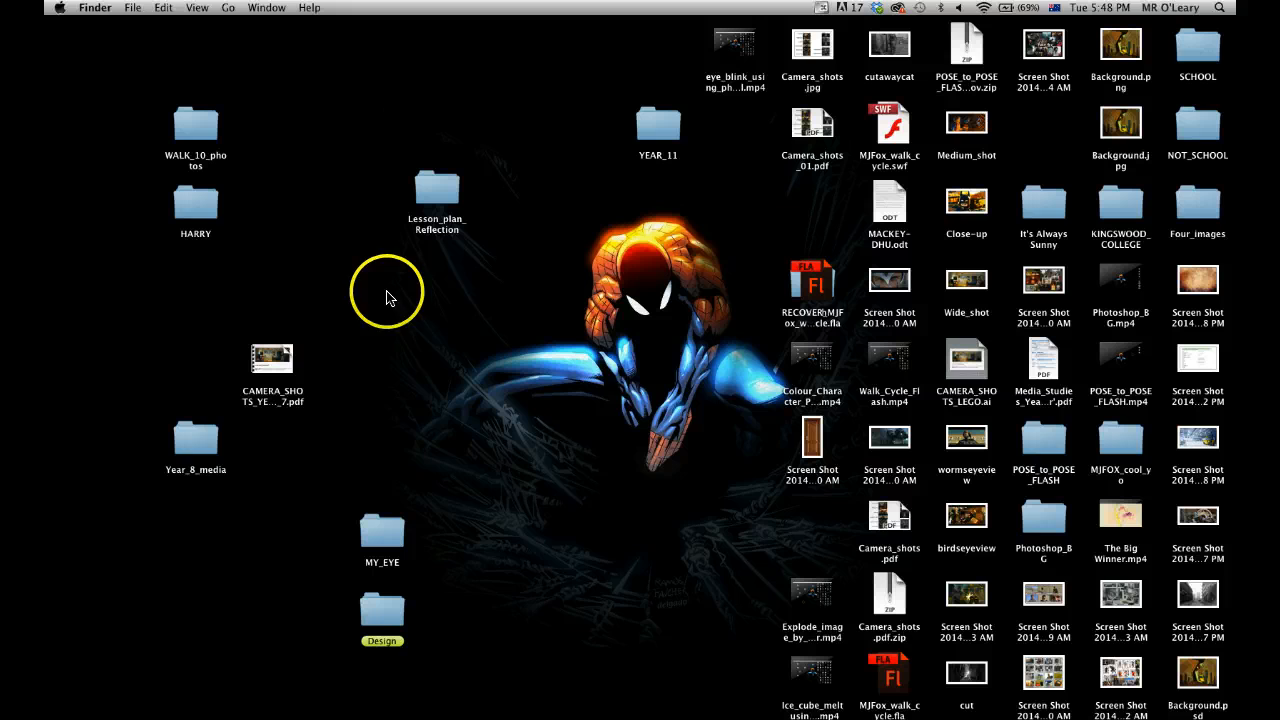
click(596, 402)
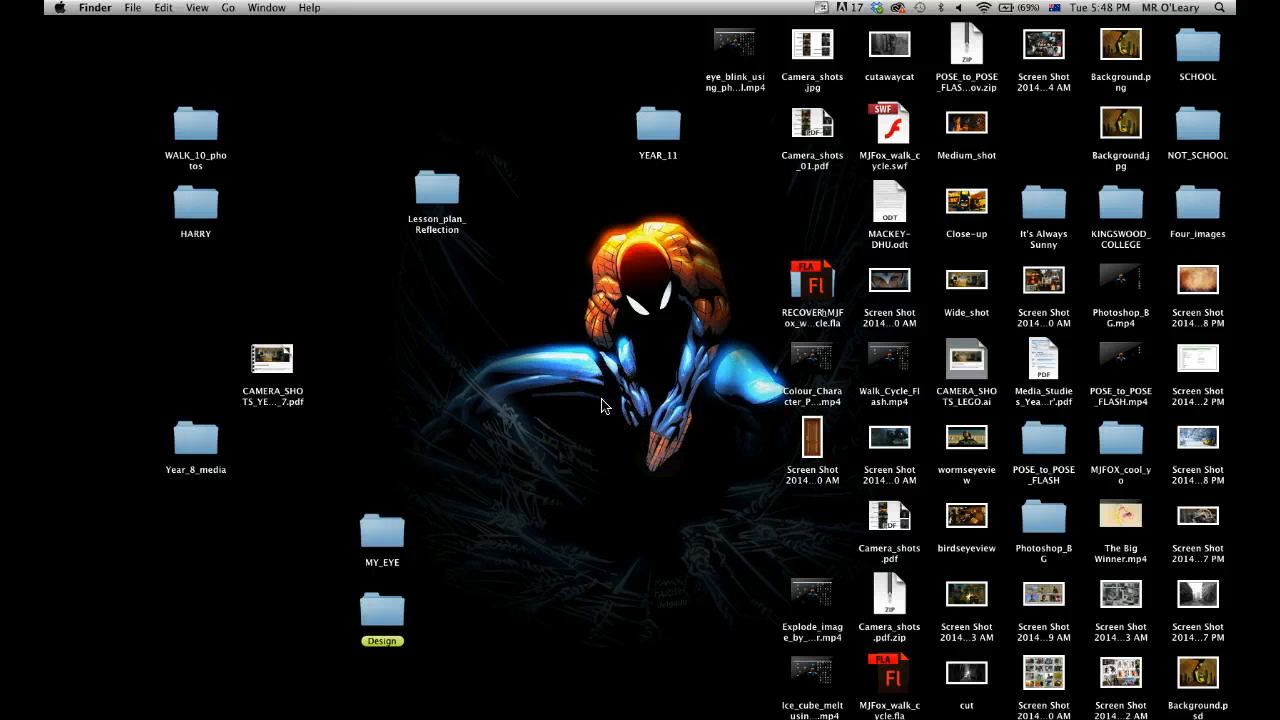
drag(1123, 446, 567, 385)
double_click(537, 368)
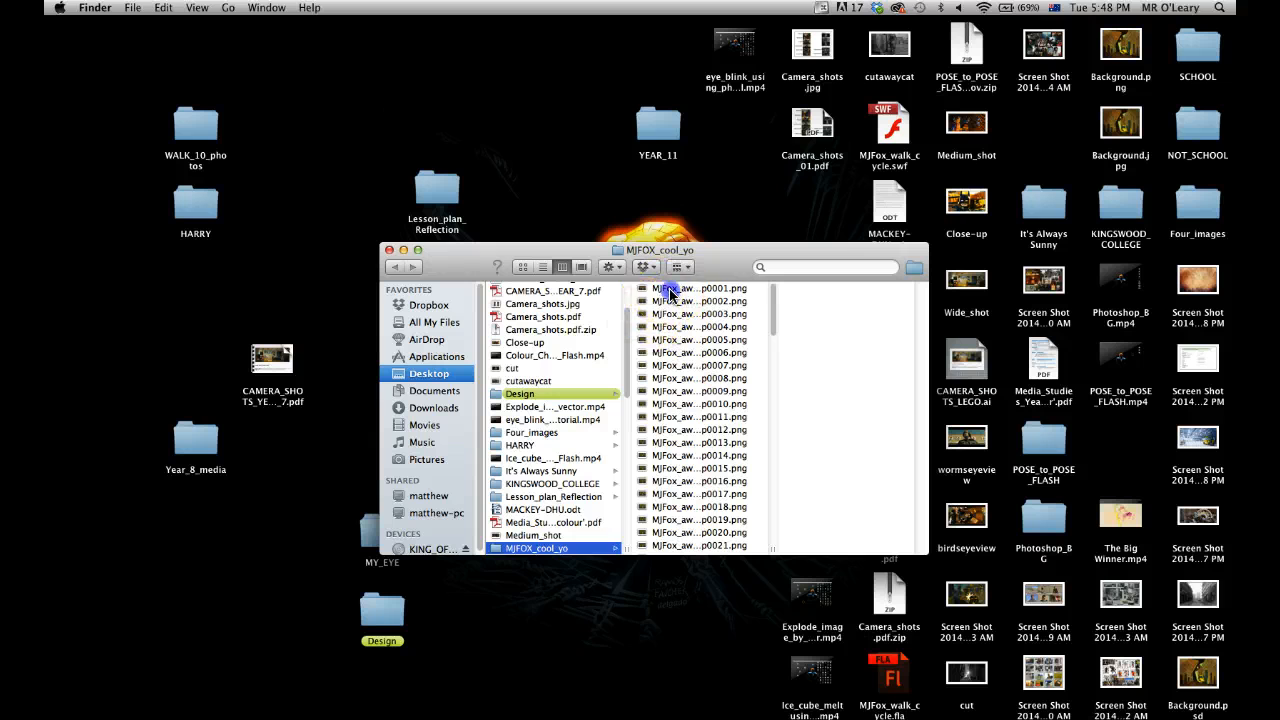
Examine the exported PNG frames one after another in the MJFOX_cool_yo folder, and return to the first image.
click(670, 290)
key(Down)
key(Down)
key(Down)
key(Down)
key(Down)
key(Down)
key(Down)
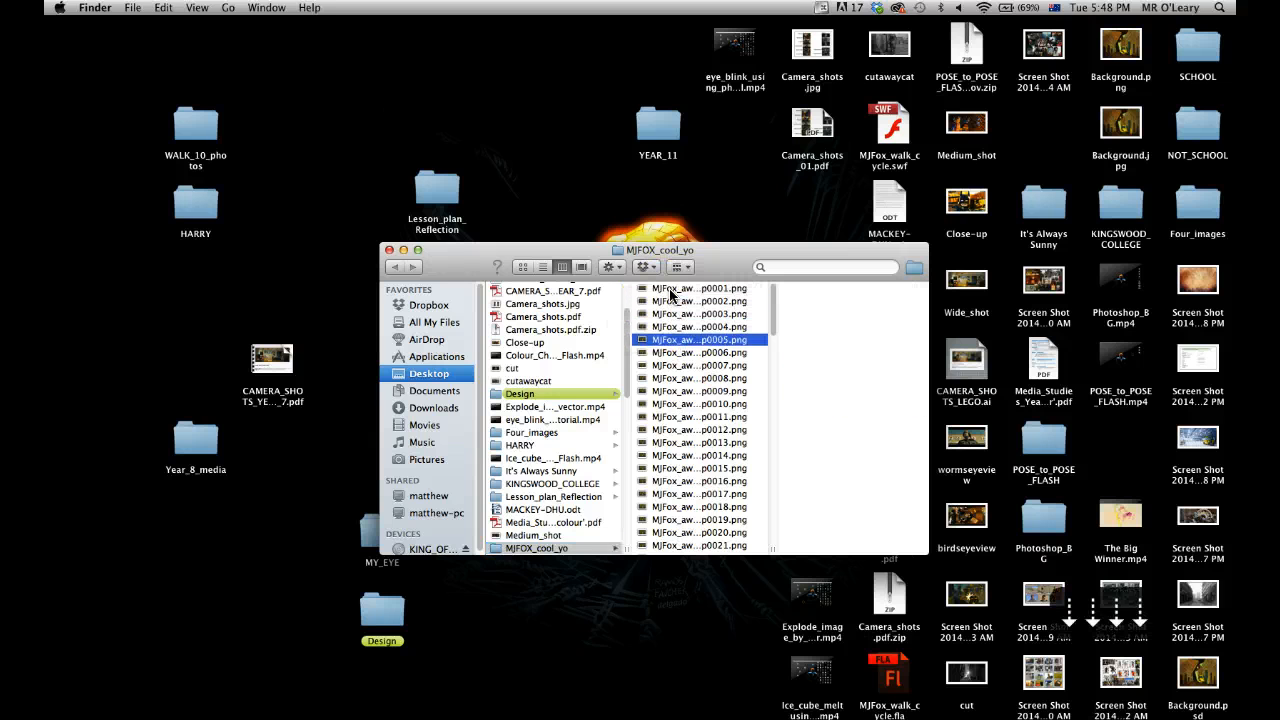
key(Down)
key(Down)
key(Down)
key(Down)
key(Down)
key(Down)
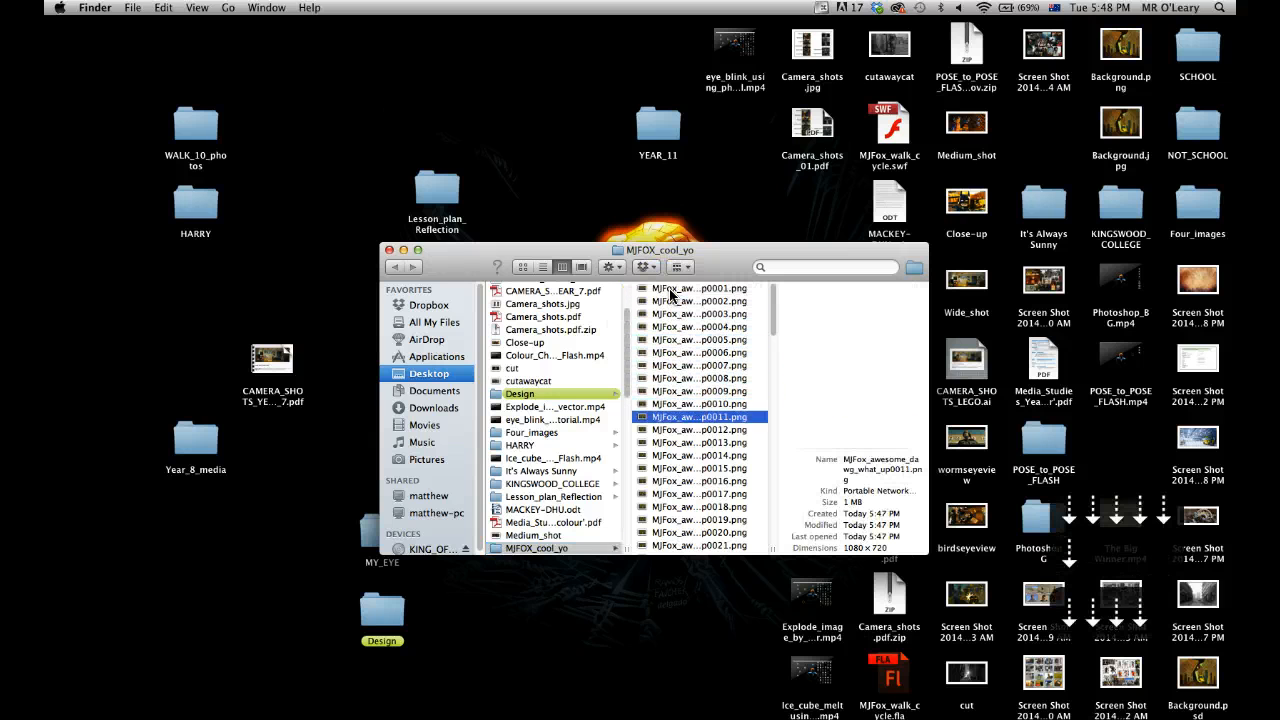
key(Down)
key(Down)
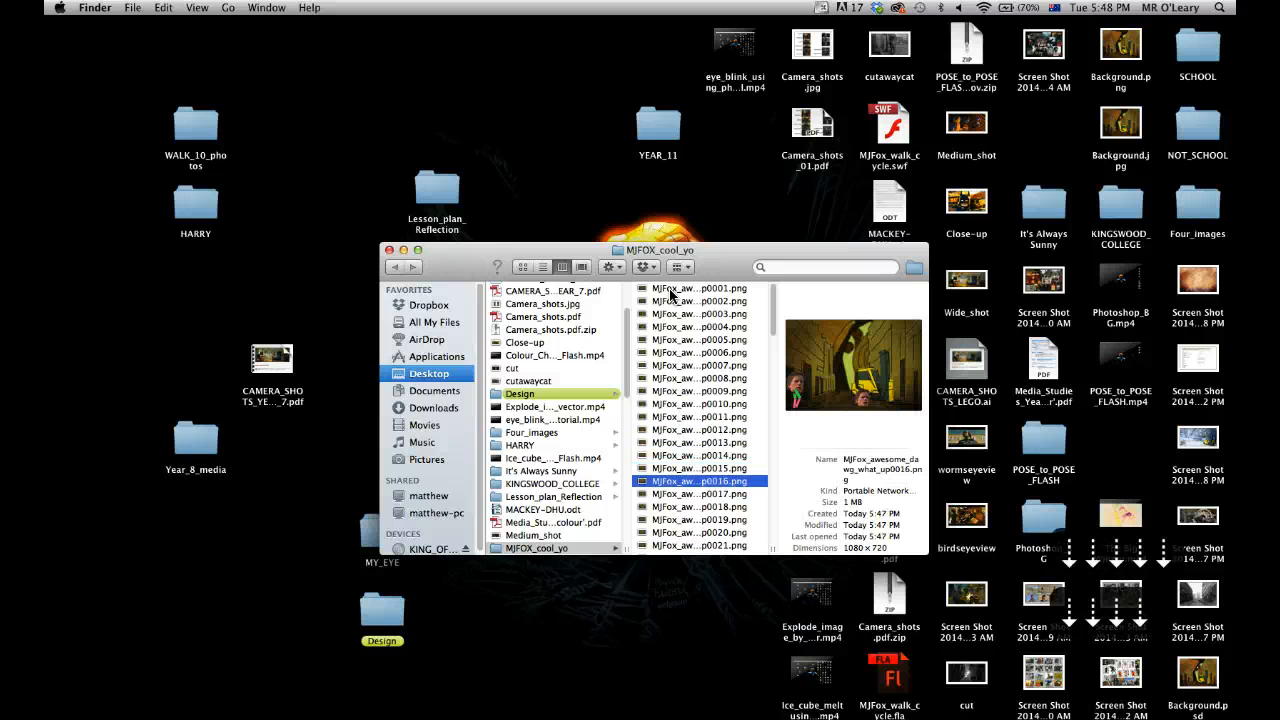
key(Down)
key(Down)
key(Down)
key(Down)
key(Down)
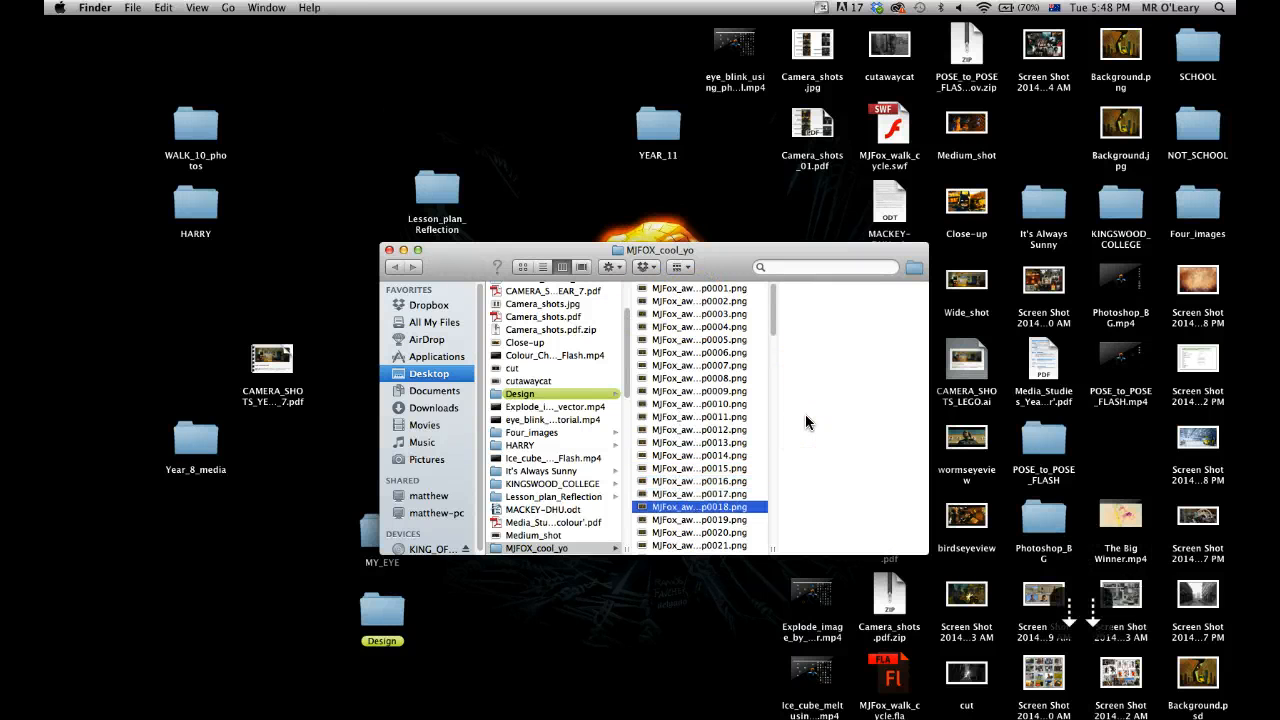
key(Down)
key(Down)
key(Down)
key(Down)
key(Down)
key(Down)
key(Down)
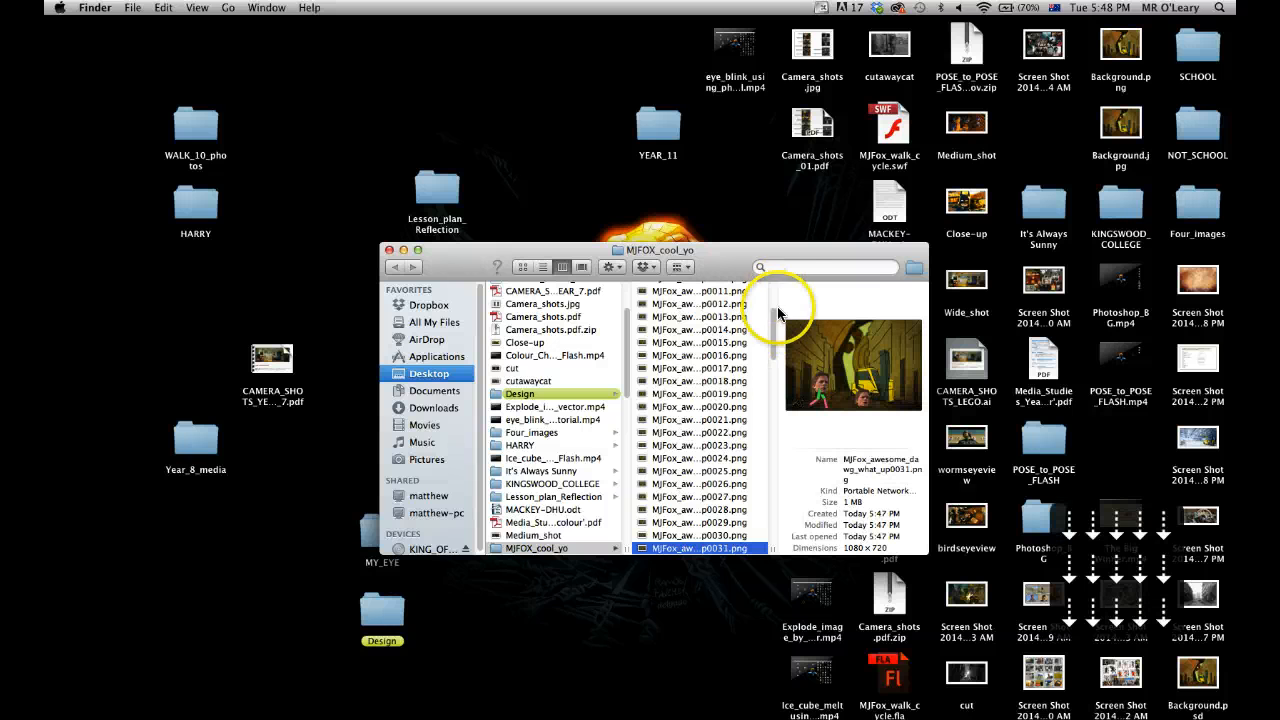
drag(773, 330, 774, 265)
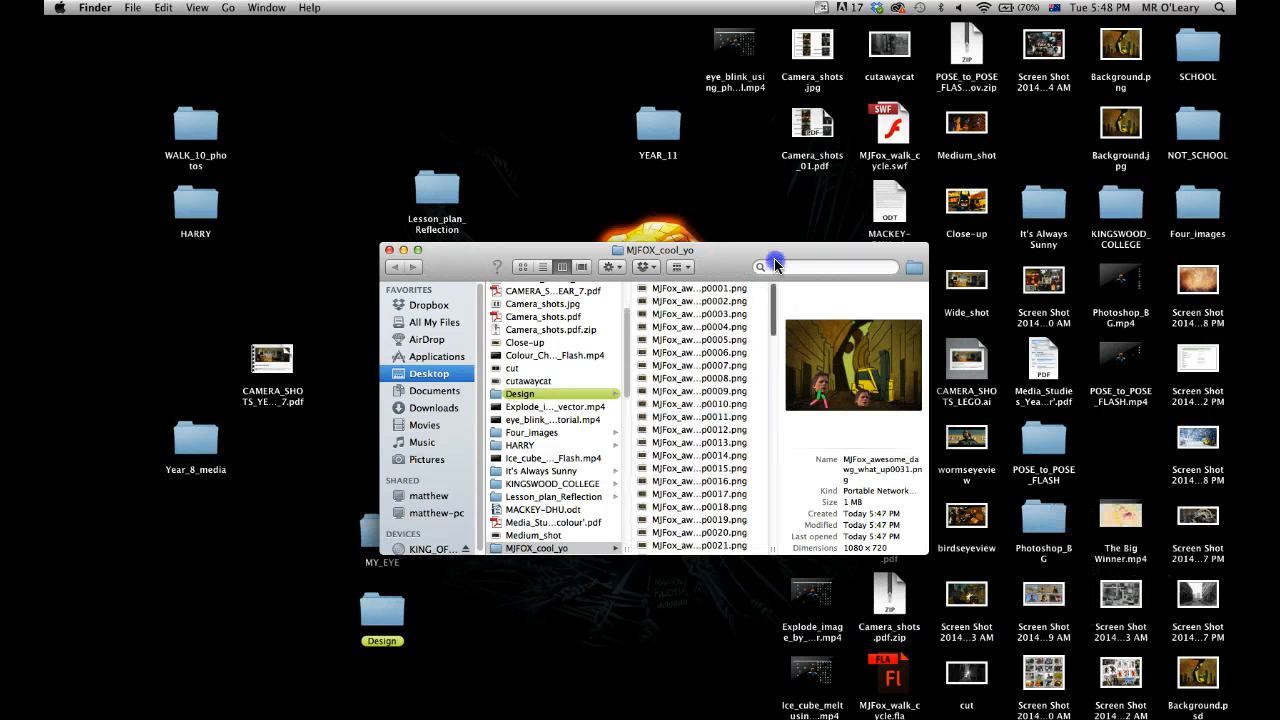
click(662, 290)
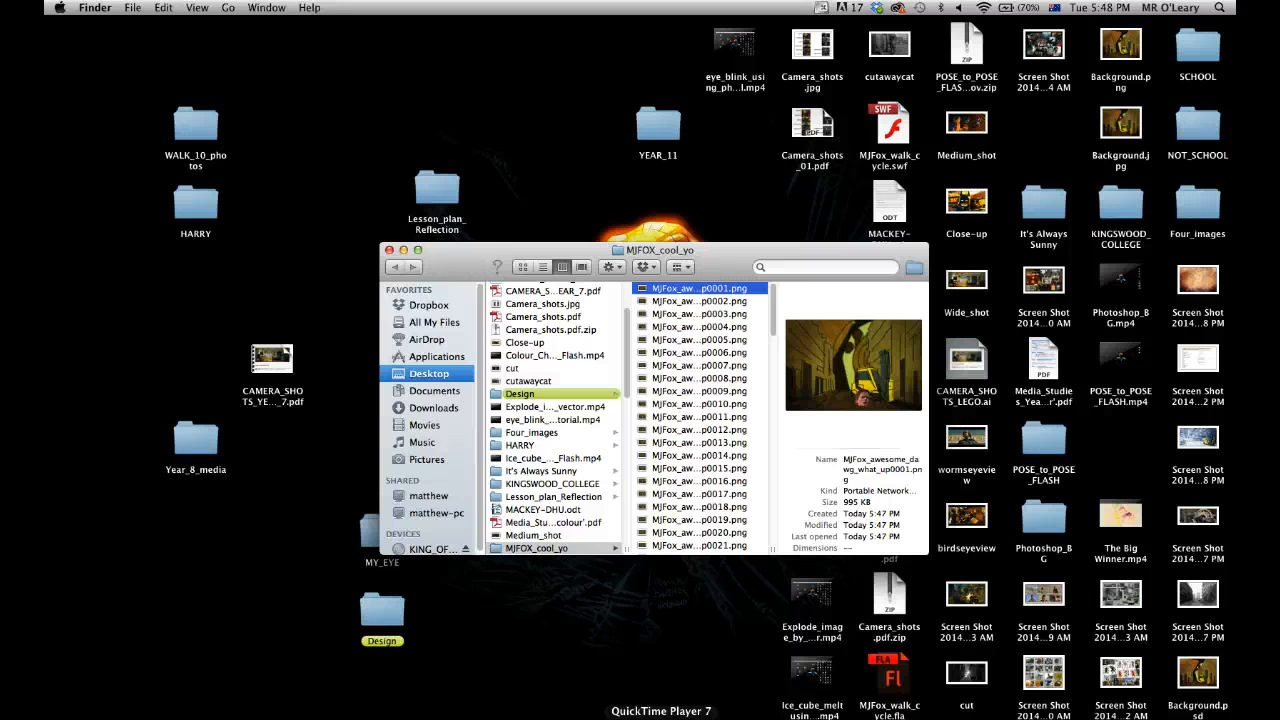
Switch to QuickTime Player 7 and start opening an image sequence.
click(661, 716)
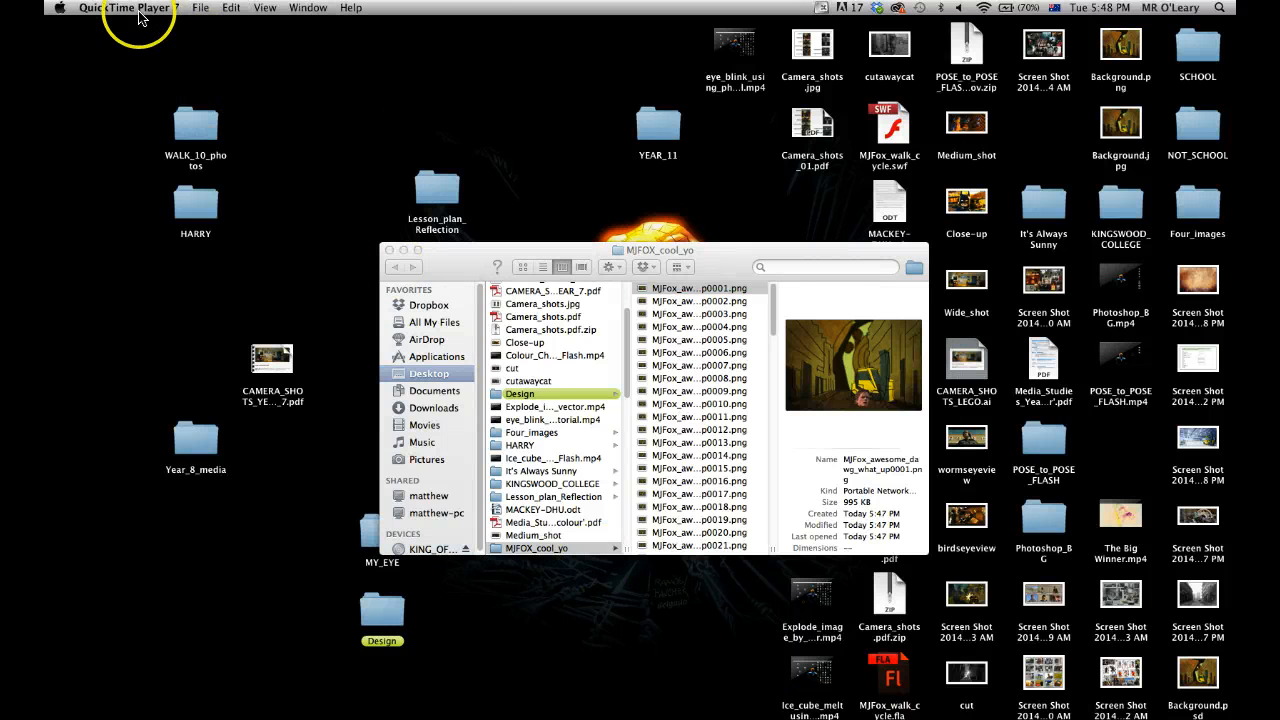
click(203, 9)
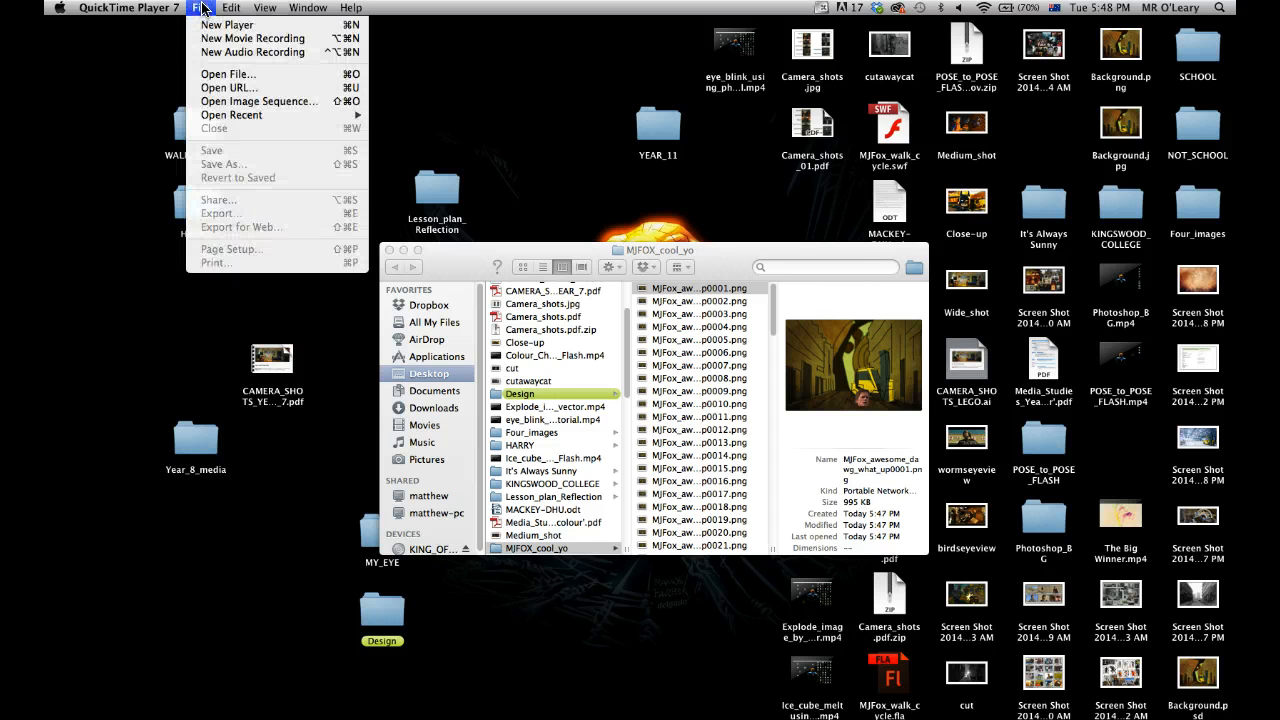
click(252, 102)
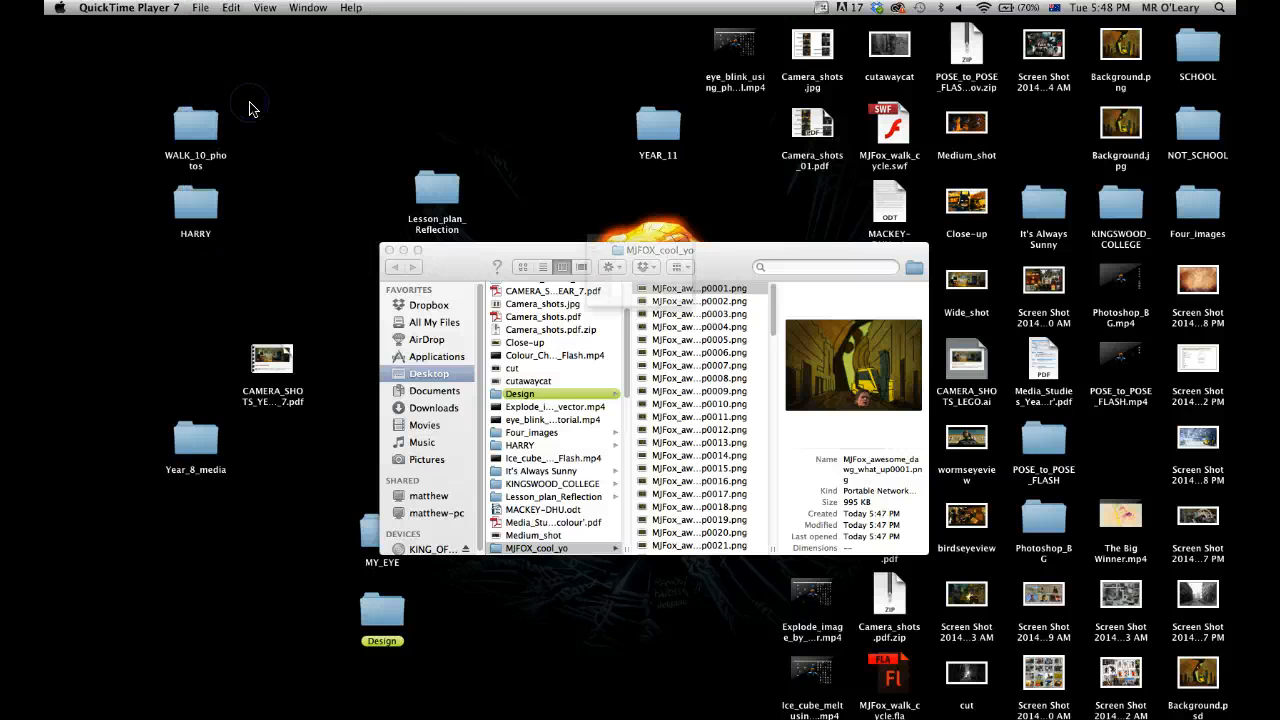
drag(559, 141, 417, 160)
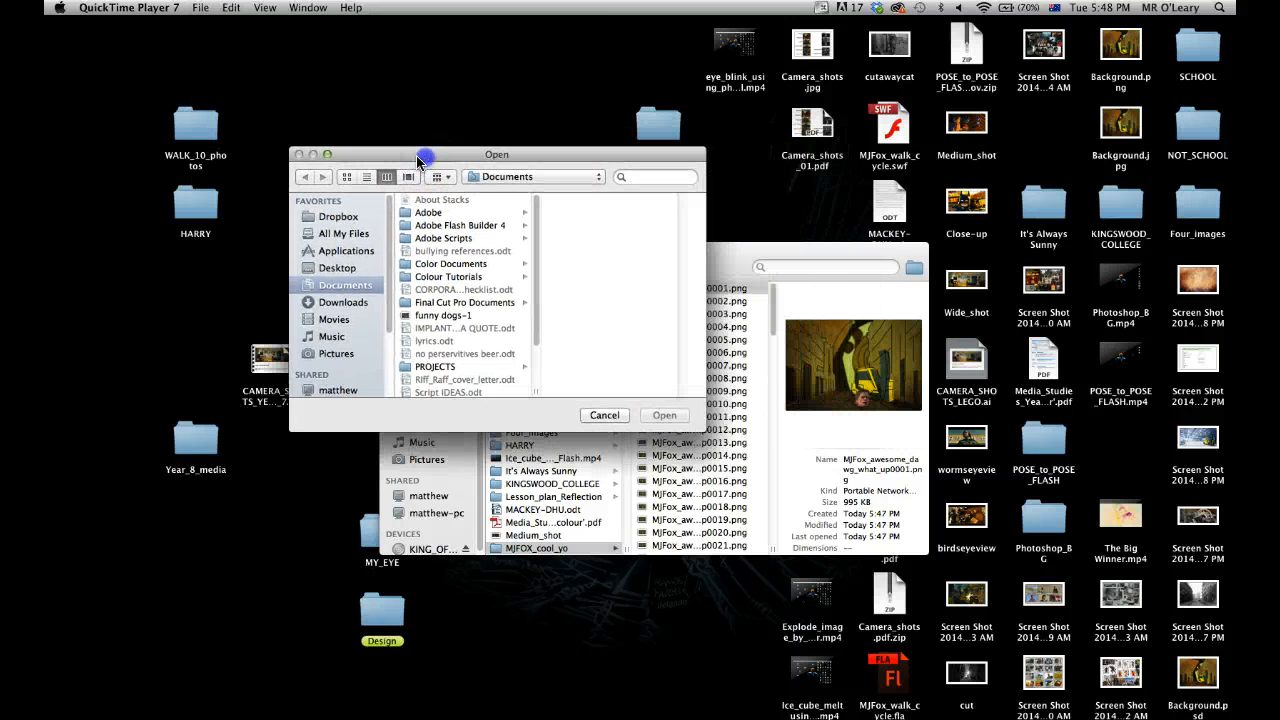
Load the image sequence from the Desktop folder MJFOX_cool_yo, starting with MJFox_awesome_dawg_what_up0001.png, at 24 frames per second.
click(326, 268)
scroll(457, 296, down, 5)
scroll(475, 300, down, 3)
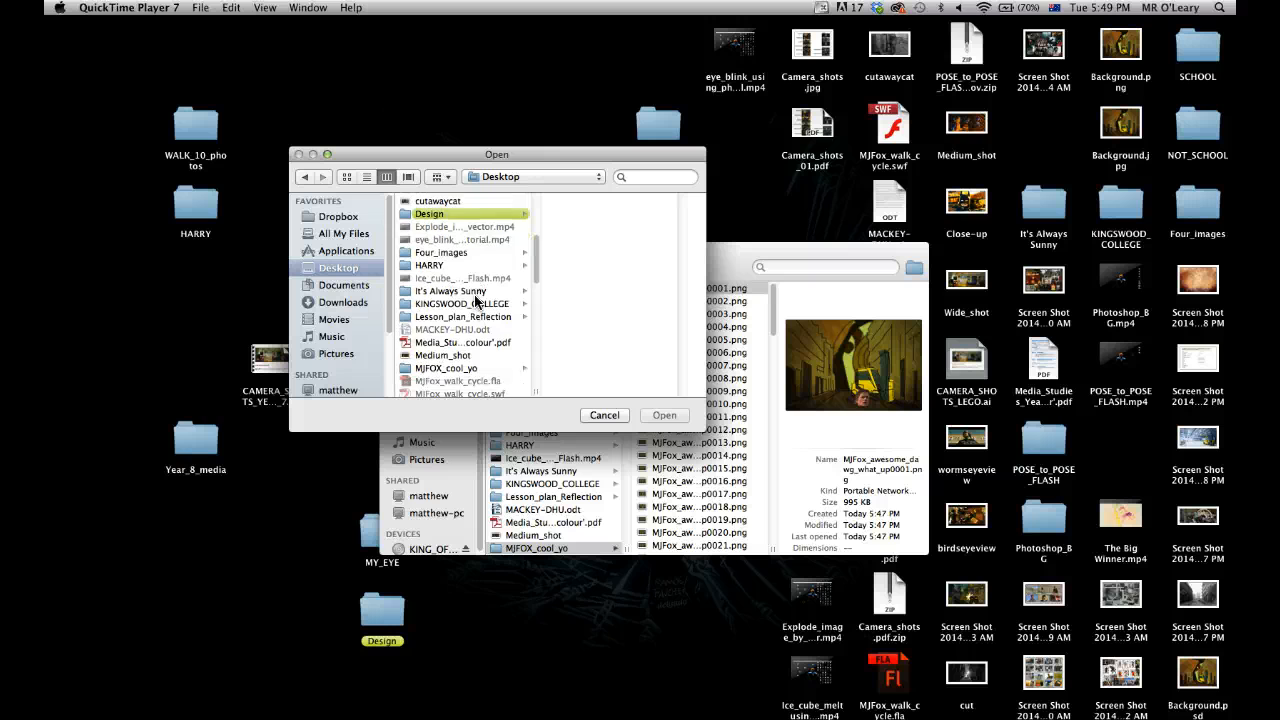
click(498, 333)
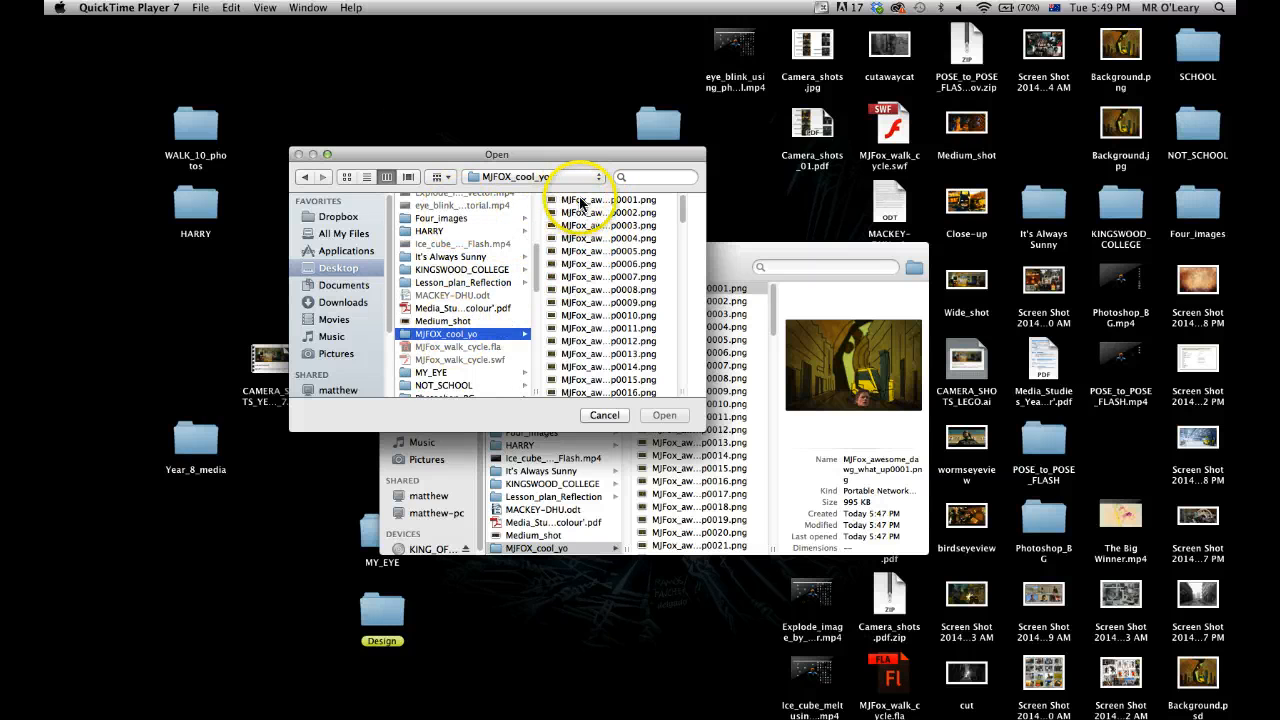
click(580, 203)
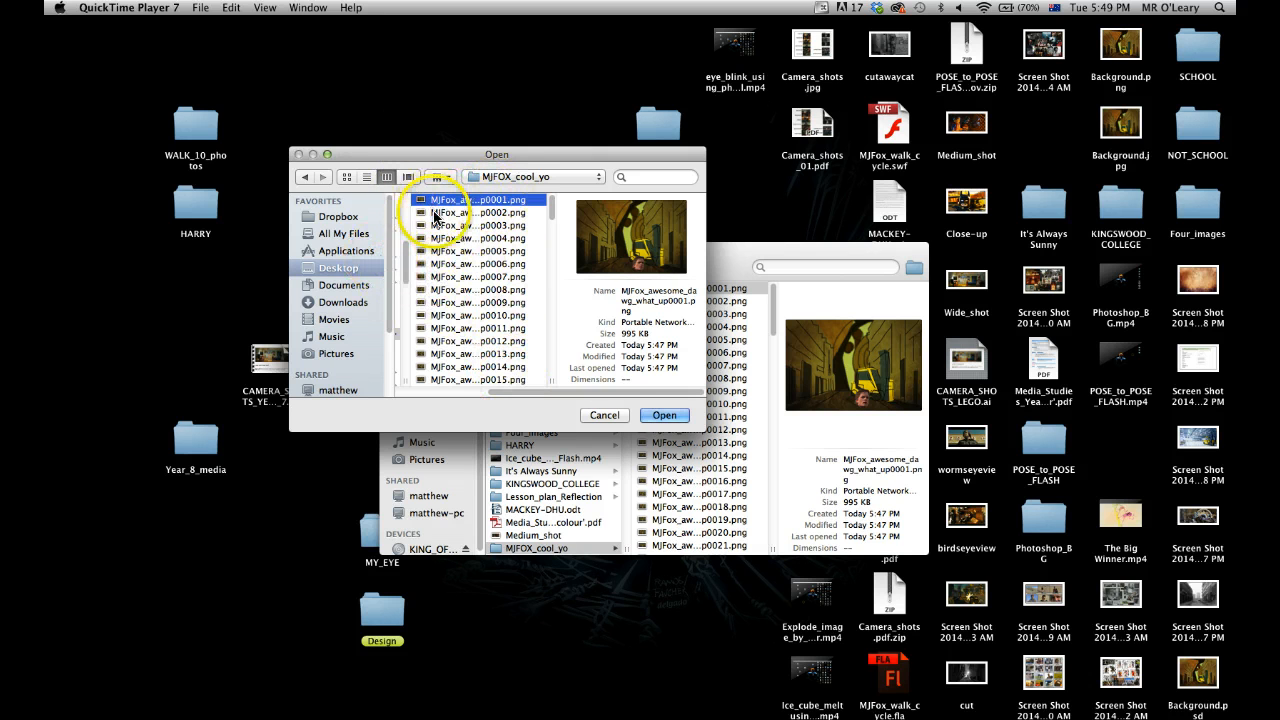
click(664, 416)
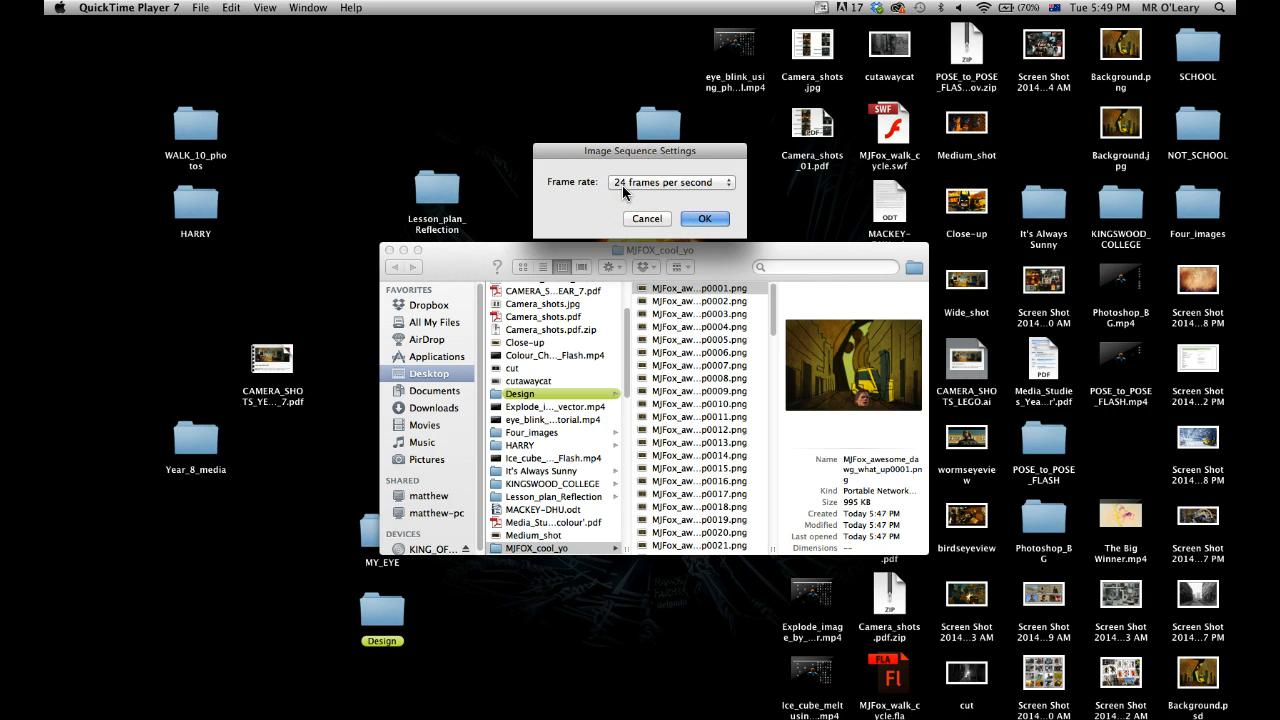
click(702, 219)
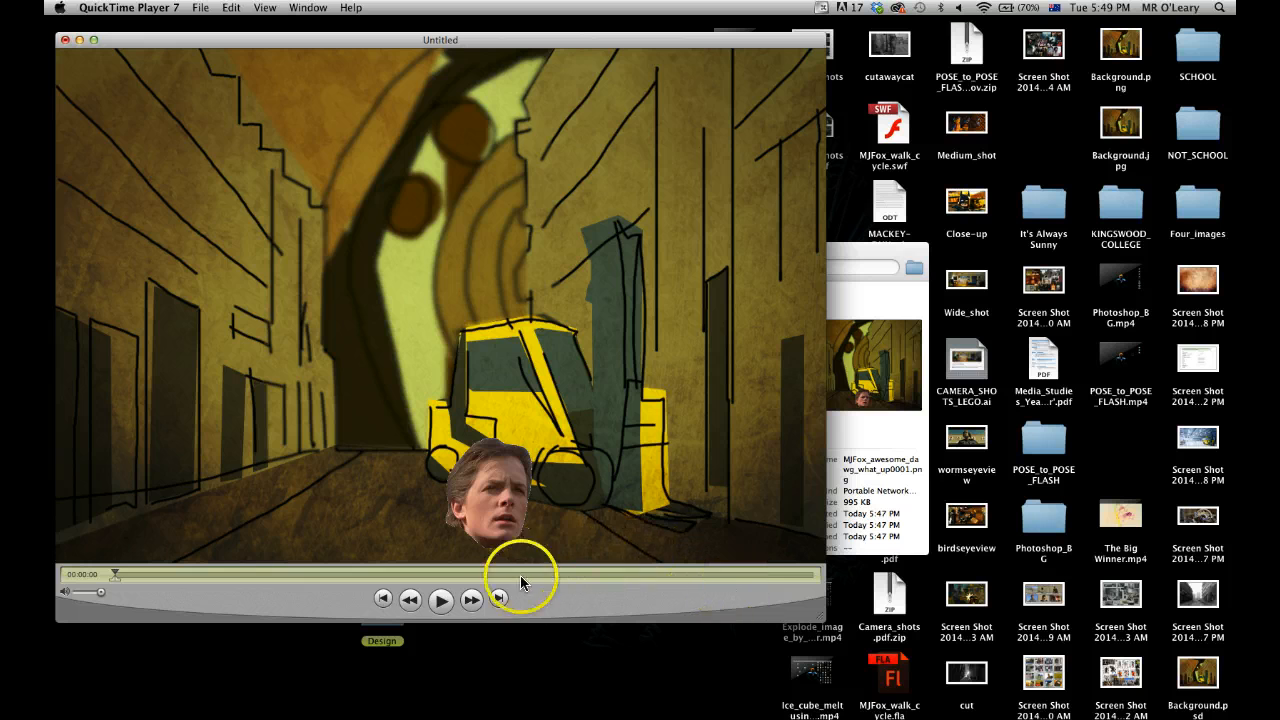
Play the assembled image sequence movie to check the animation.
click(441, 600)
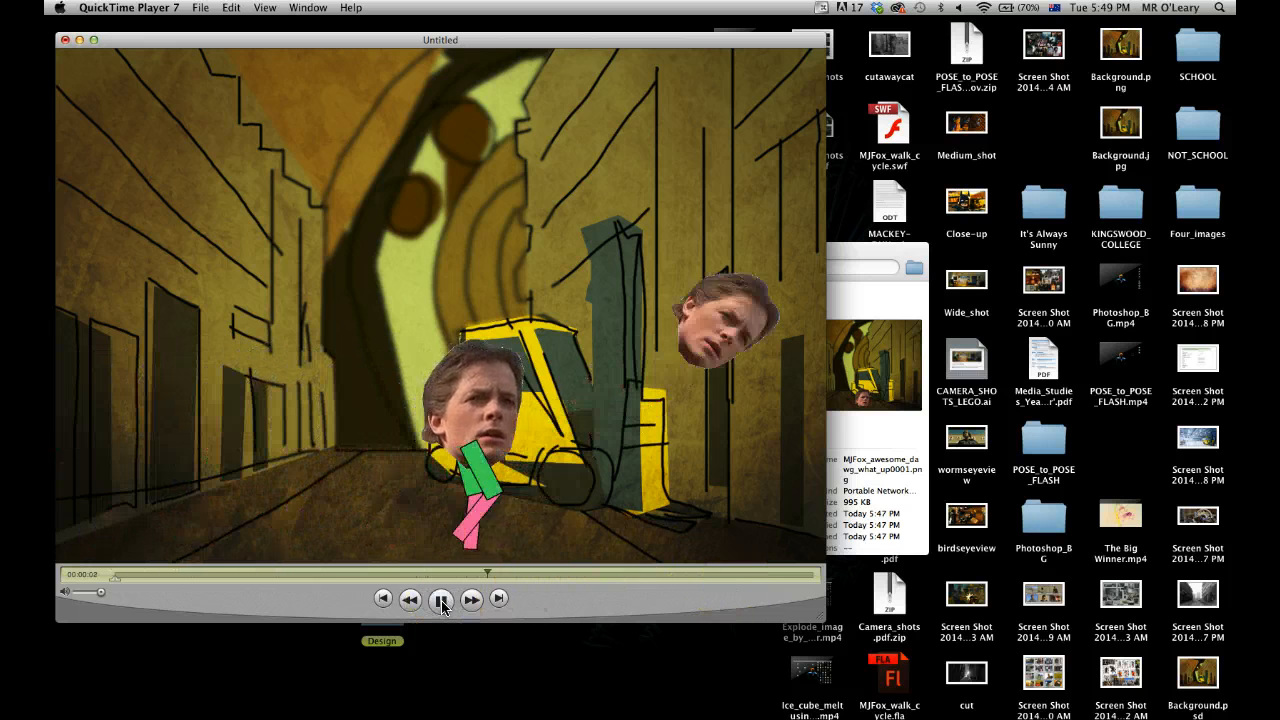
click(441, 600)
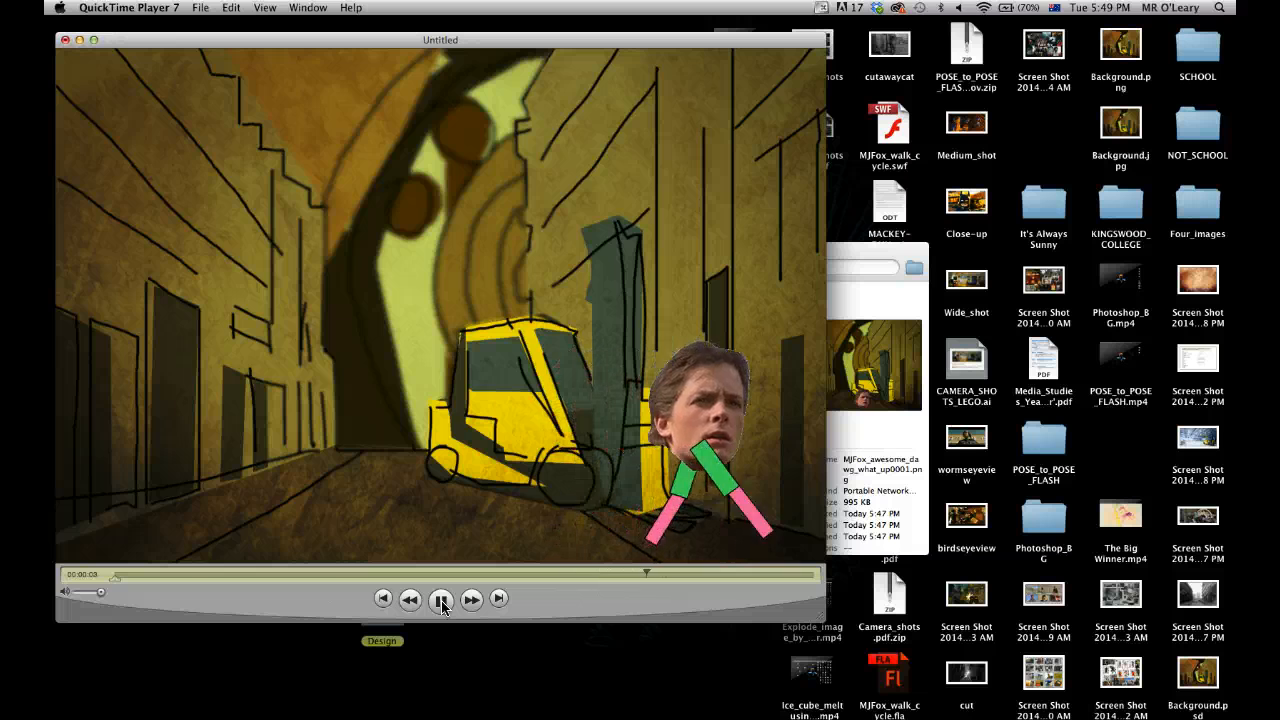
click(418, 251)
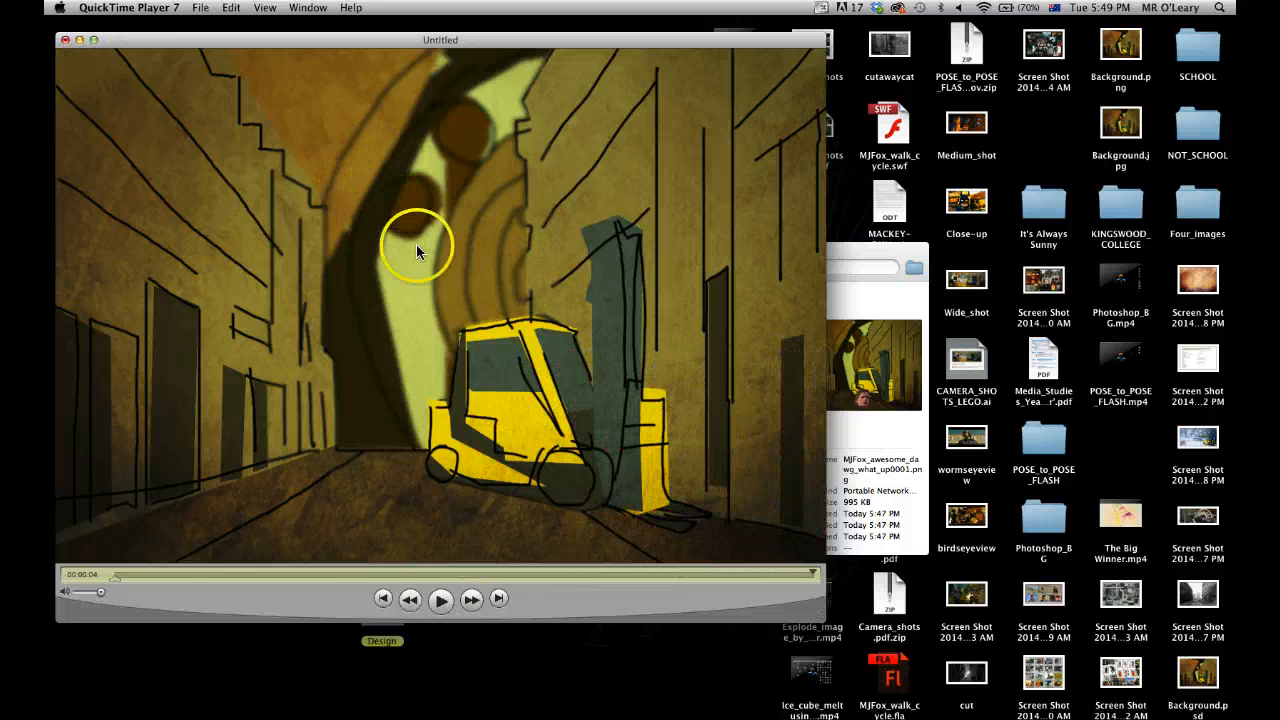
Start saving the movie as a self-contained movie, named with the author's surname followed by _seconds_to_act.
click(201, 9)
mouse_move(214, 148)
mouse_down()
mouse_move(212, 168)
mouse_move(206, 150)
mouse_up()
click(281, 179)
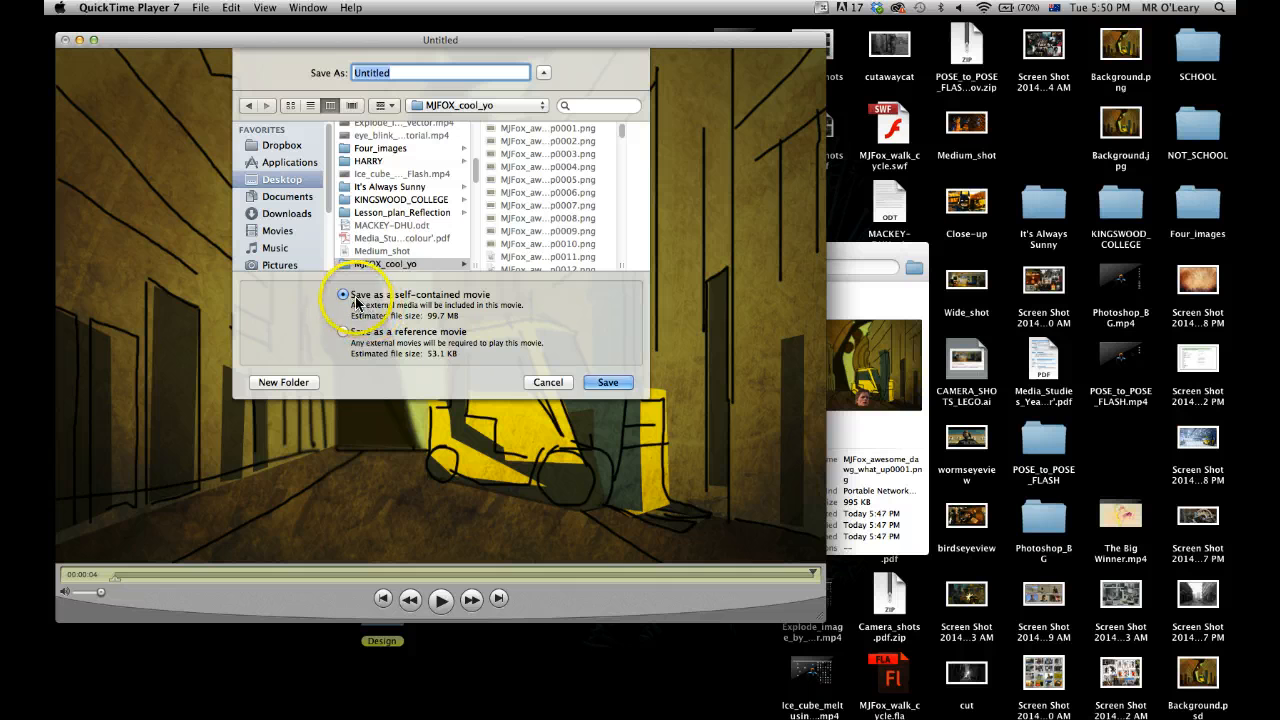
click(399, 73)
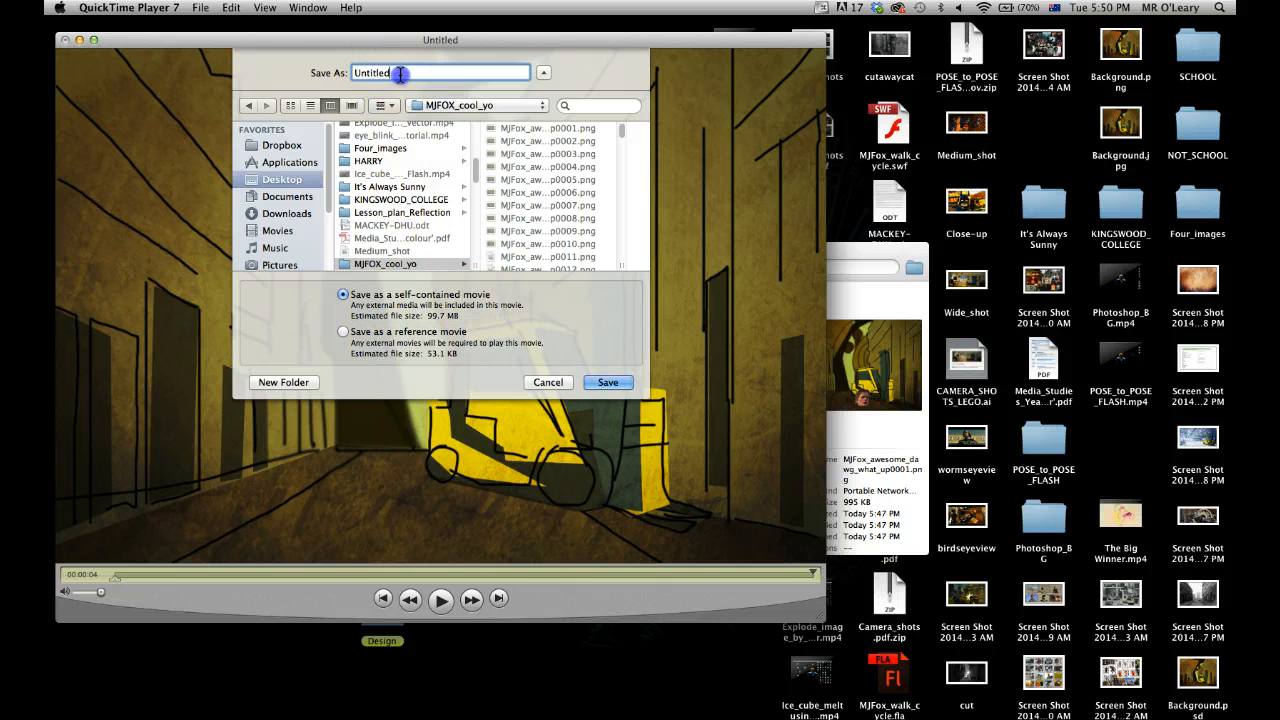
key(BackSpace)
key(BackSpace)
key(BackSpace)
key(BackSpace)
key(BackSpace)
key(BackSpace)
key(BackSpace)
key(BackSpace)
key(BackSpace)
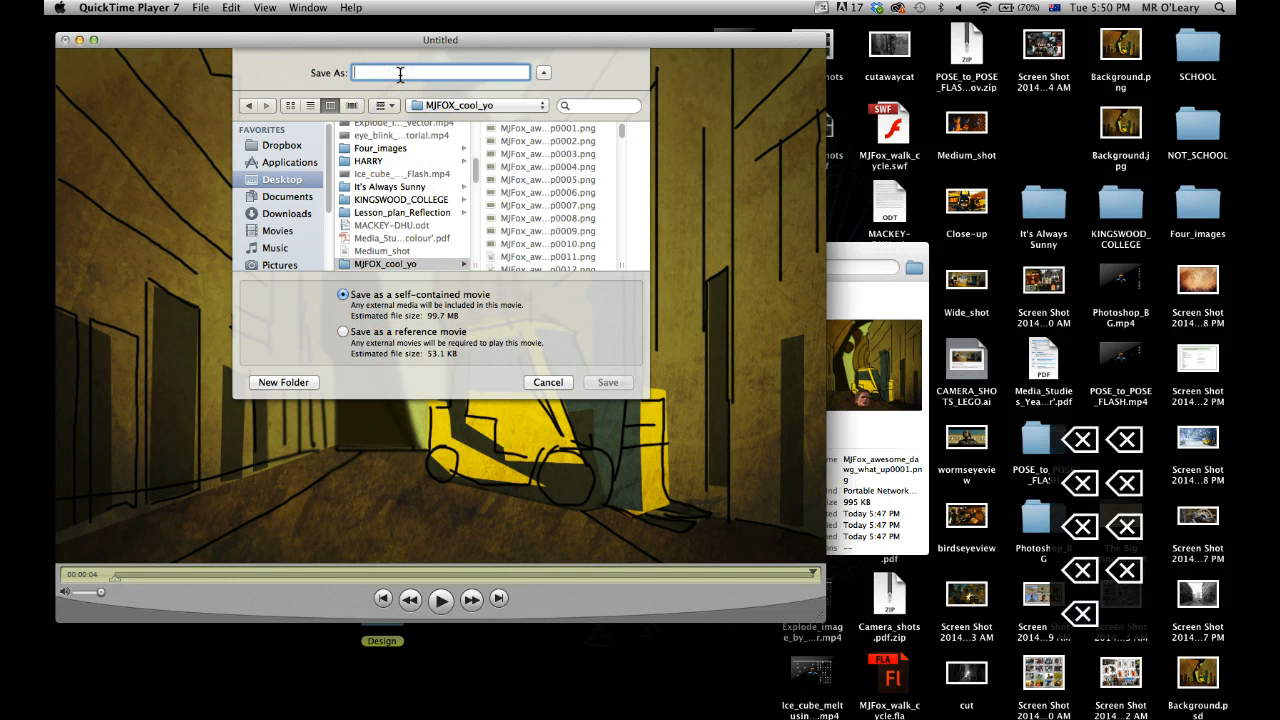
text(o'leary_sec)
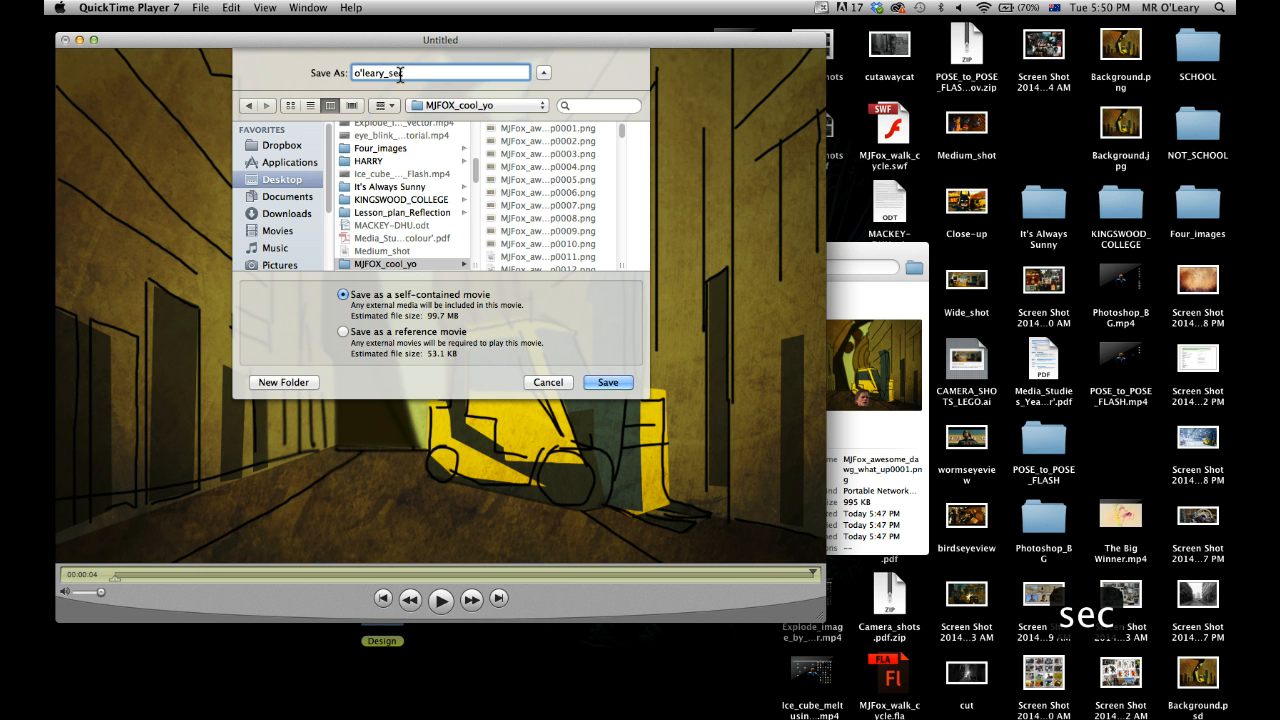
text(onds_to_)
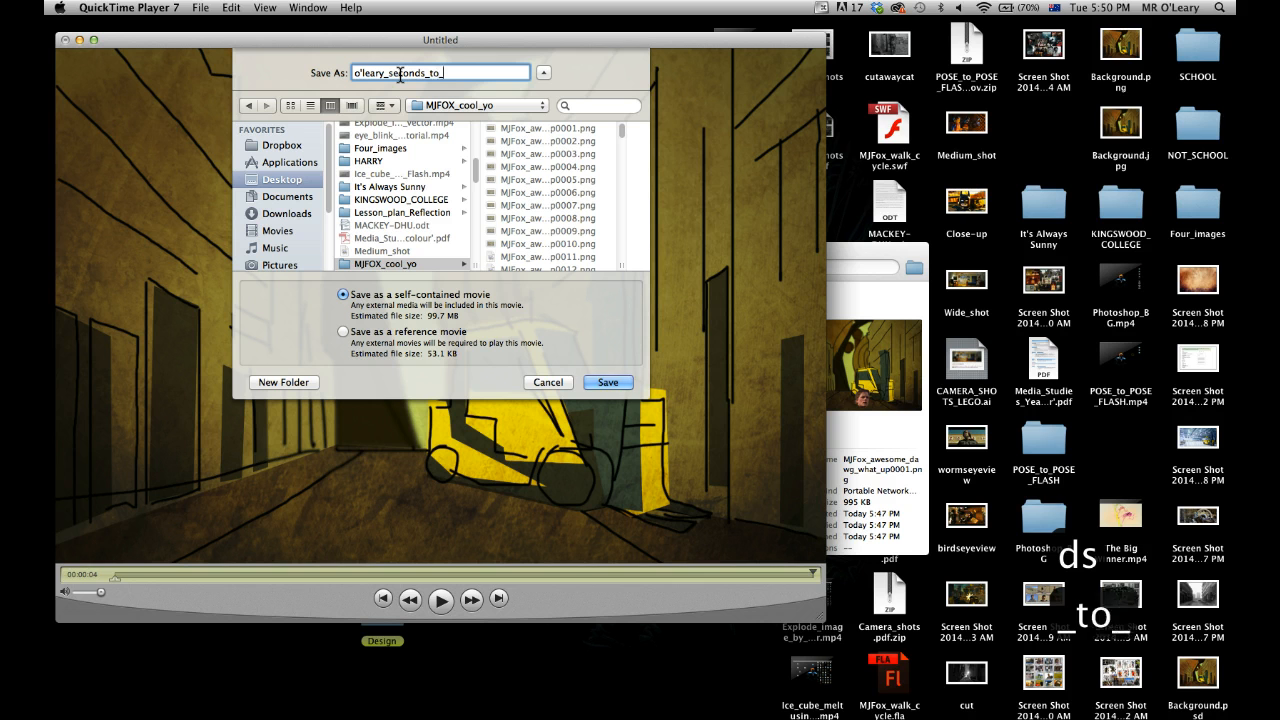
text(act)
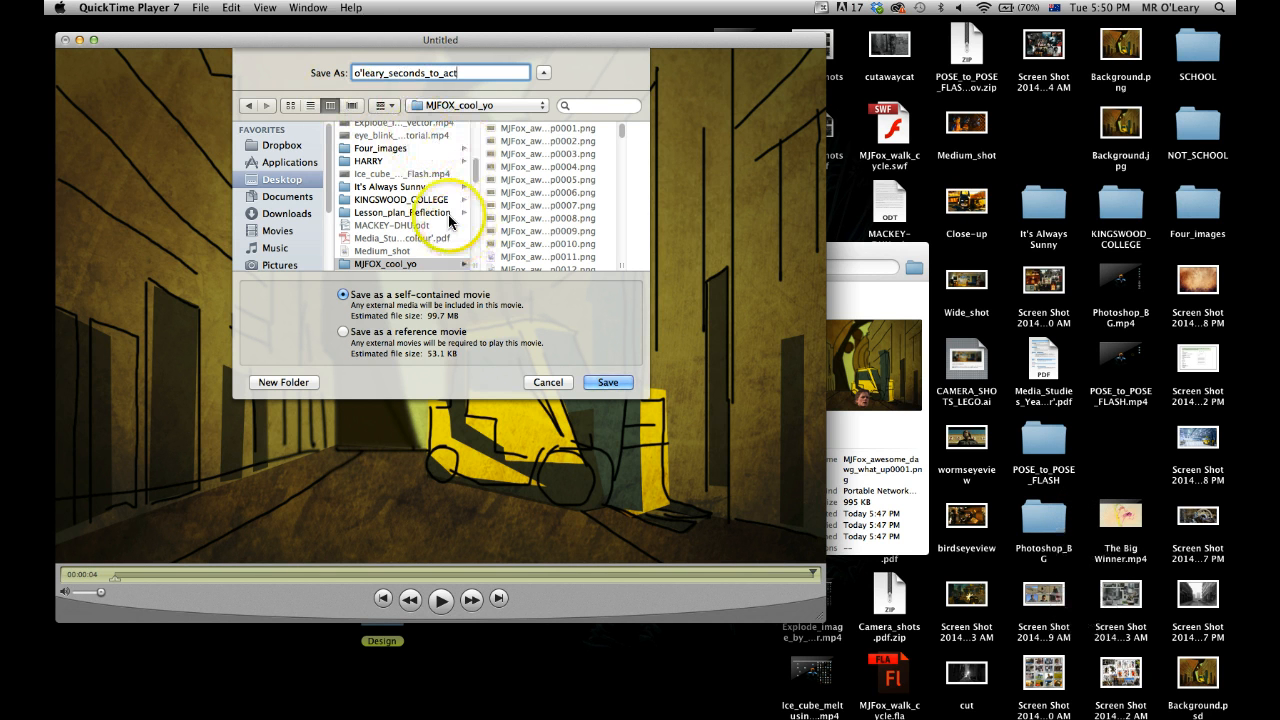
Choose the Desktop as the destination and save the self-contained movie there.
click(287, 163)
click(273, 182)
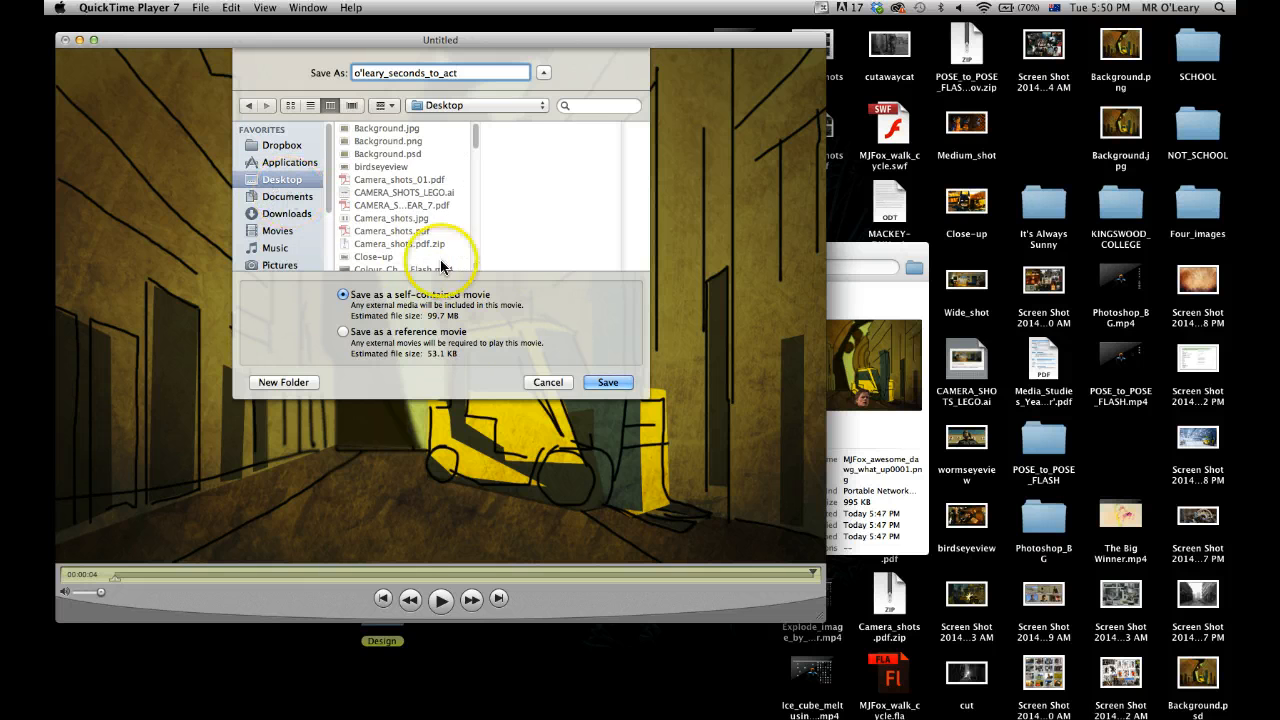
click(607, 383)
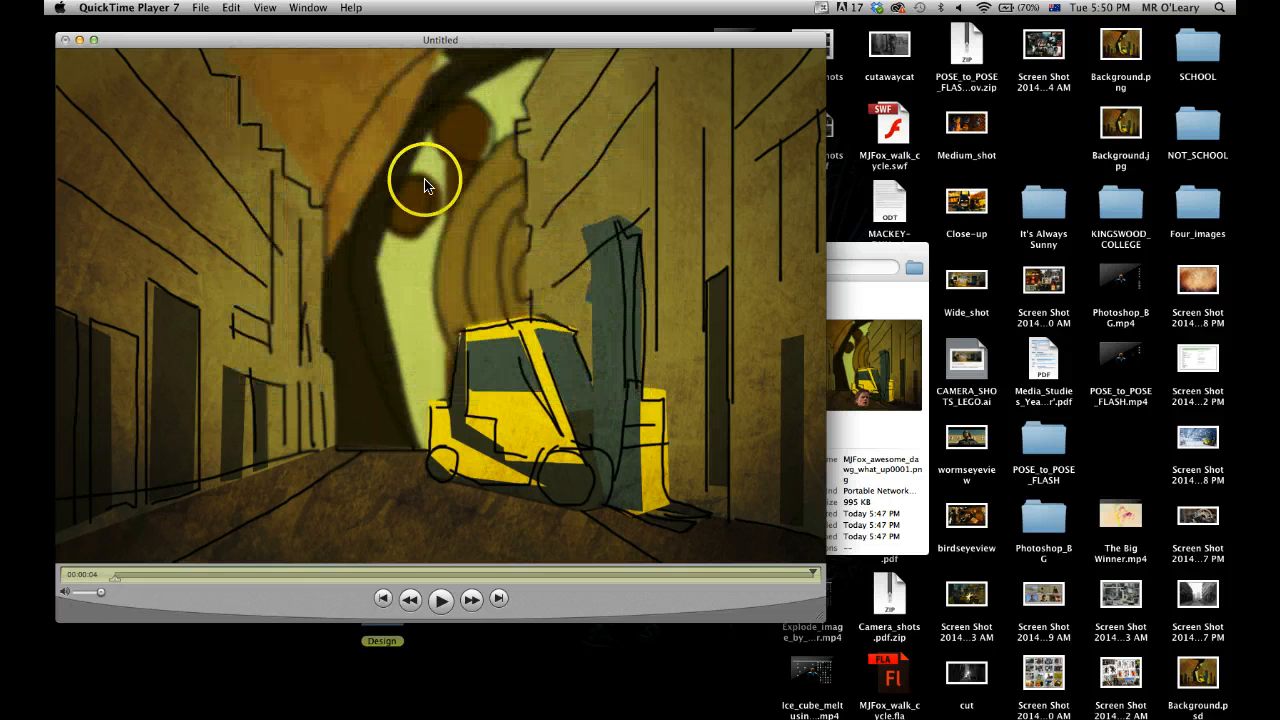
Close the movie and MJFOX_cool_yo folder windows, and move the saved movie file to the empty desktop area above the Lesson_plan_Reflection folder.
click(65, 40)
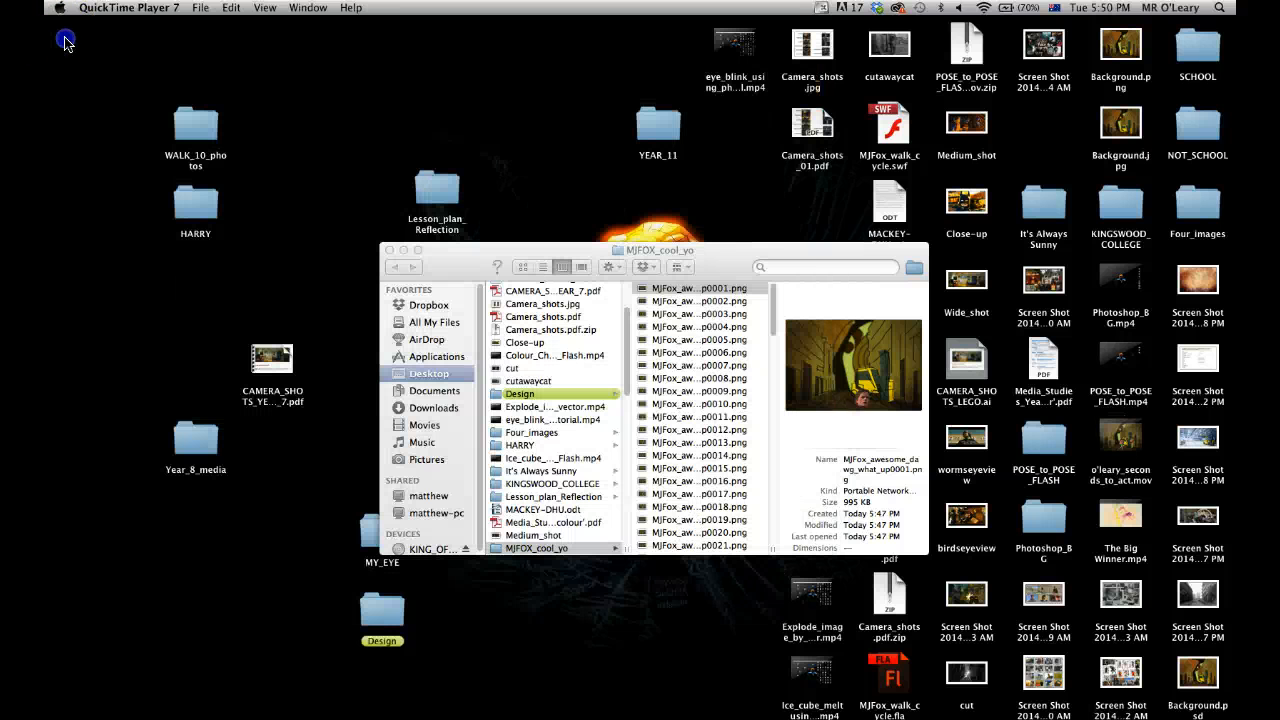
click(387, 254)
click(389, 250)
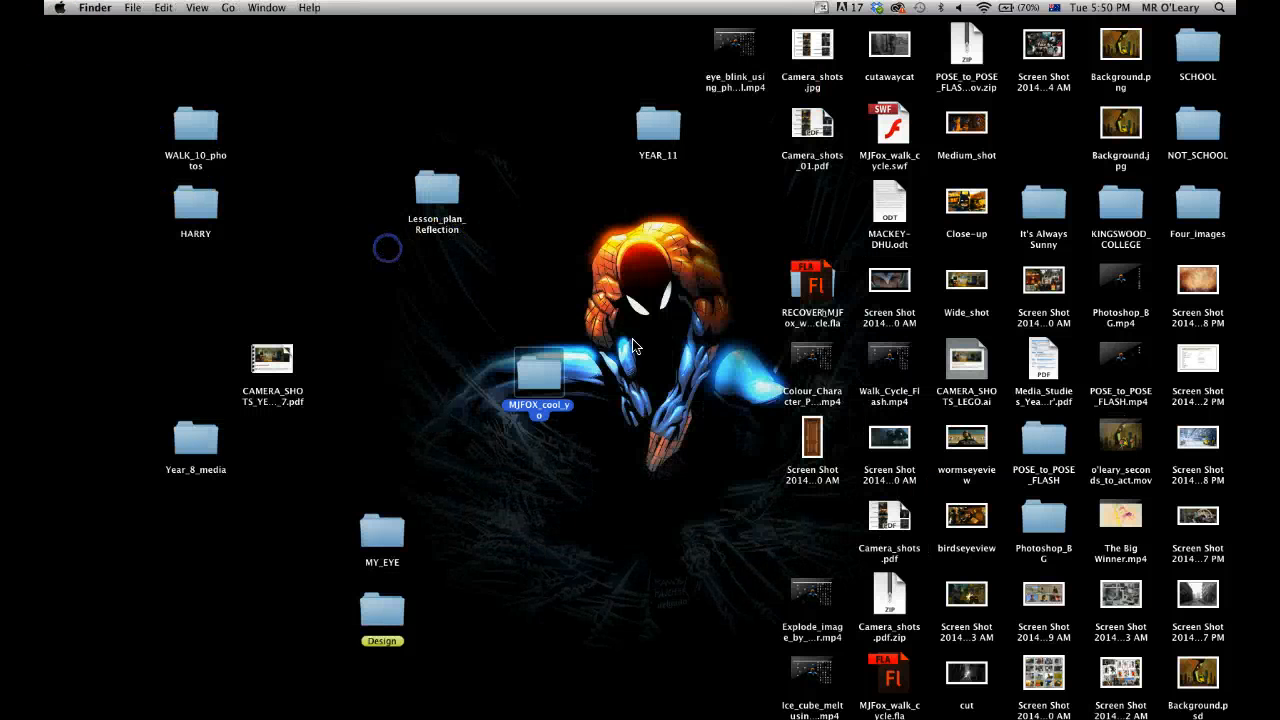
drag(1108, 428, 342, 91)
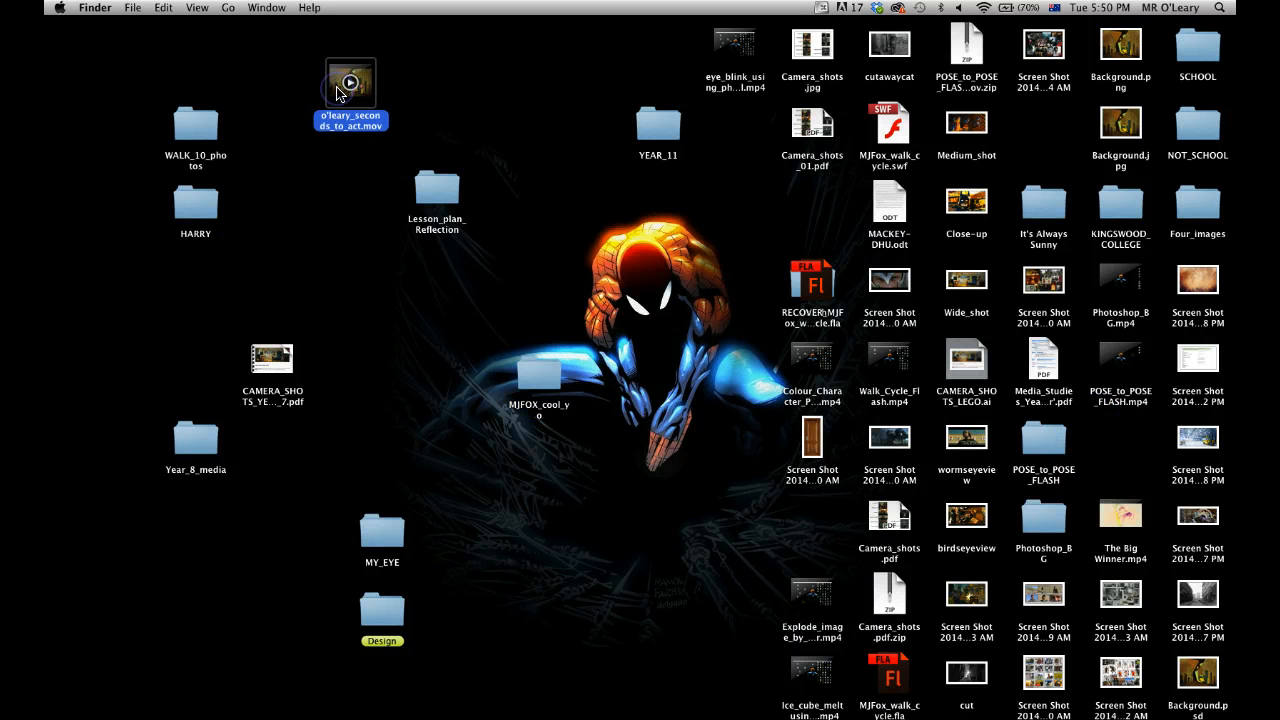
Open the saved seconds_to_act movie in QuickTime Player, play it through to check the animation, and close it.
right_click(341, 90)
mouse_move(531, 112)
click(640, 110)
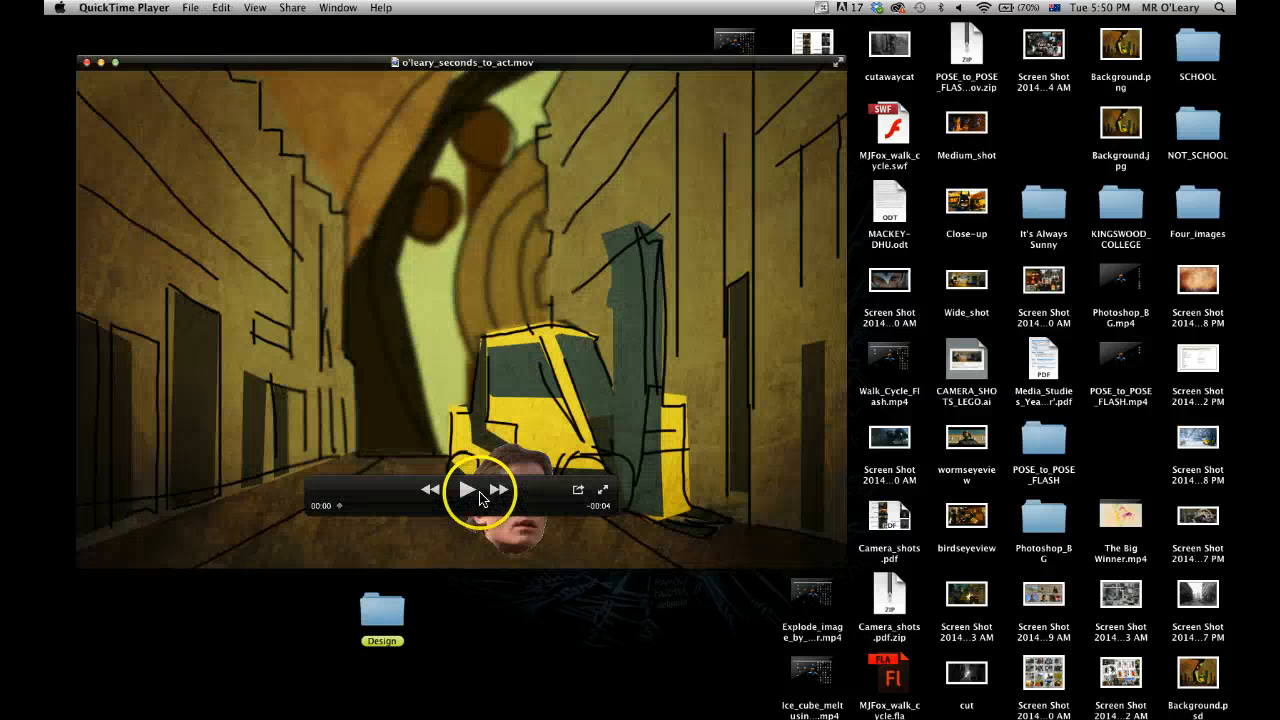
click(467, 490)
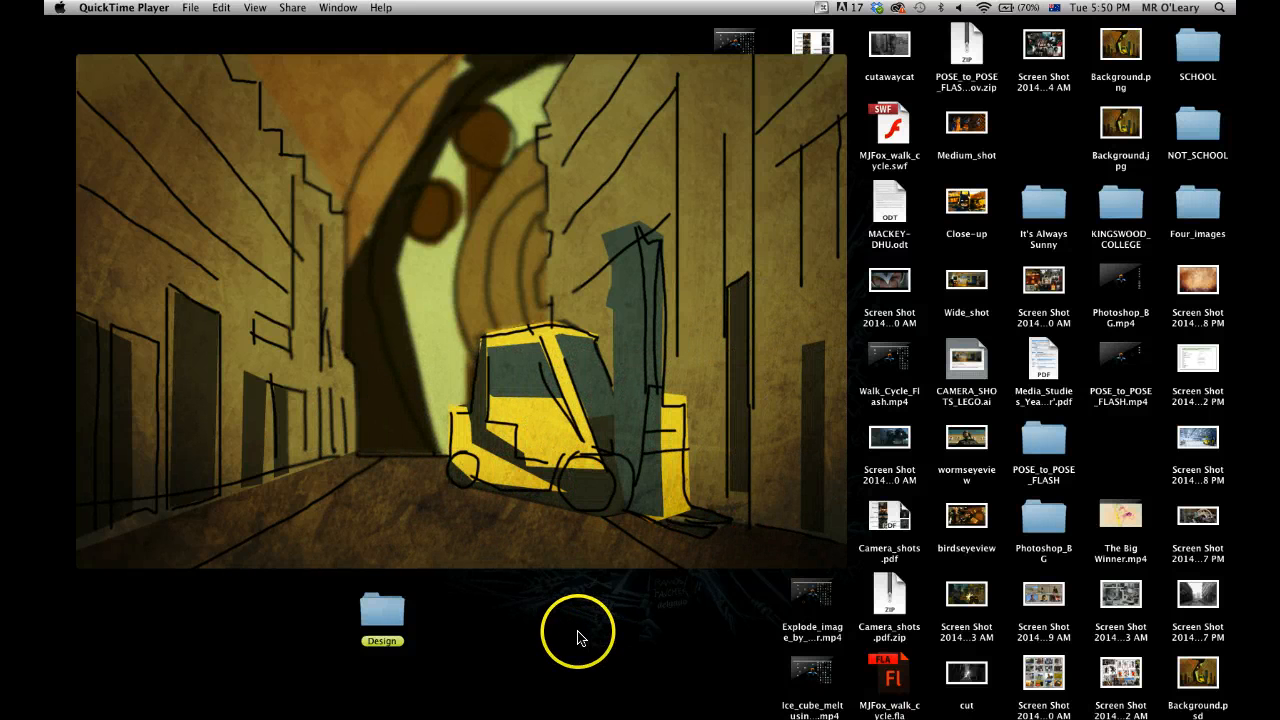
click(86, 62)
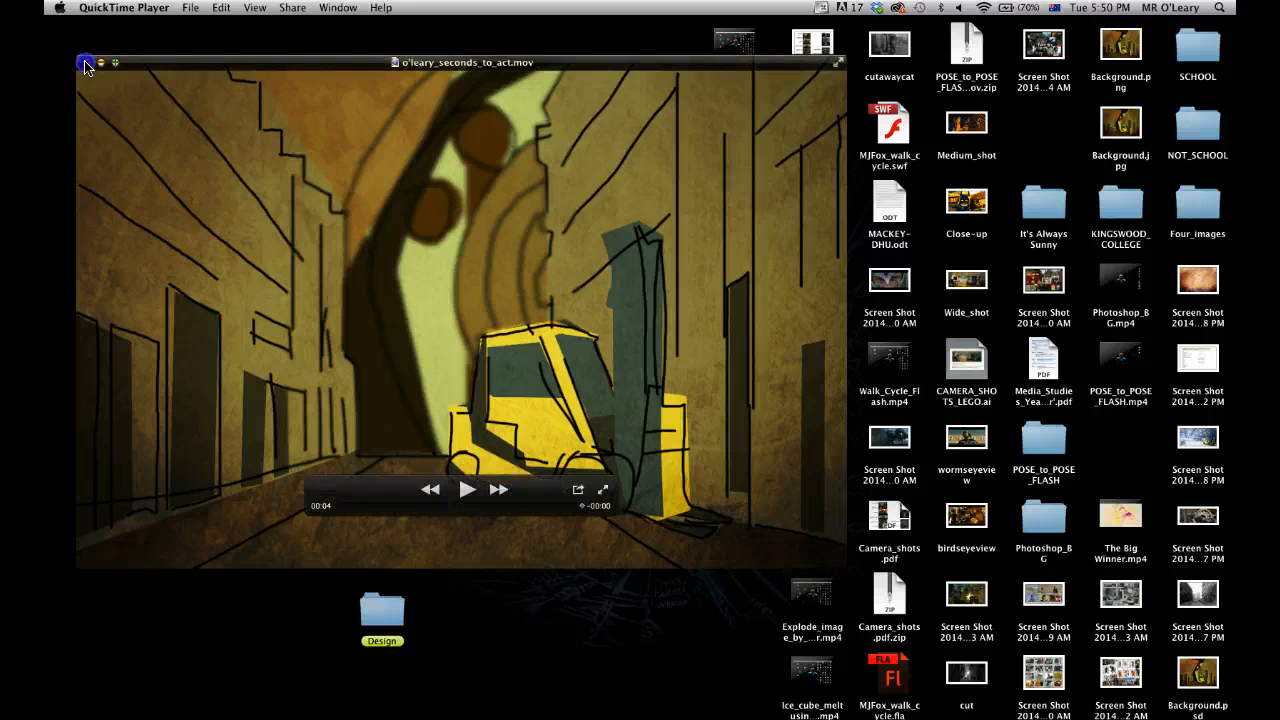
Reposition the saved movie file slightly on the empty desktop area near the WALK_10_photos folder and deselect it.
mouse_move(337, 120)
mouse_down()
mouse_move(345, 95)
mouse_move(335, 120)
mouse_up()
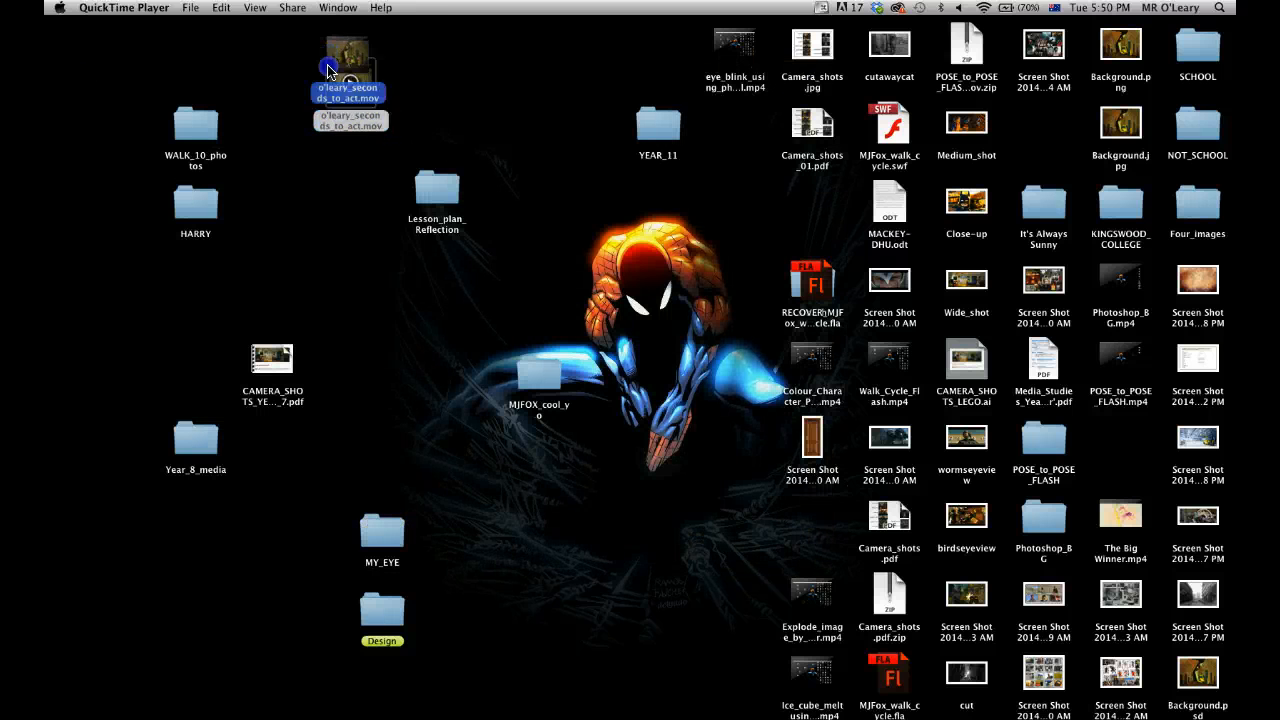
drag(328, 63, 326, 93)
click(424, 90)
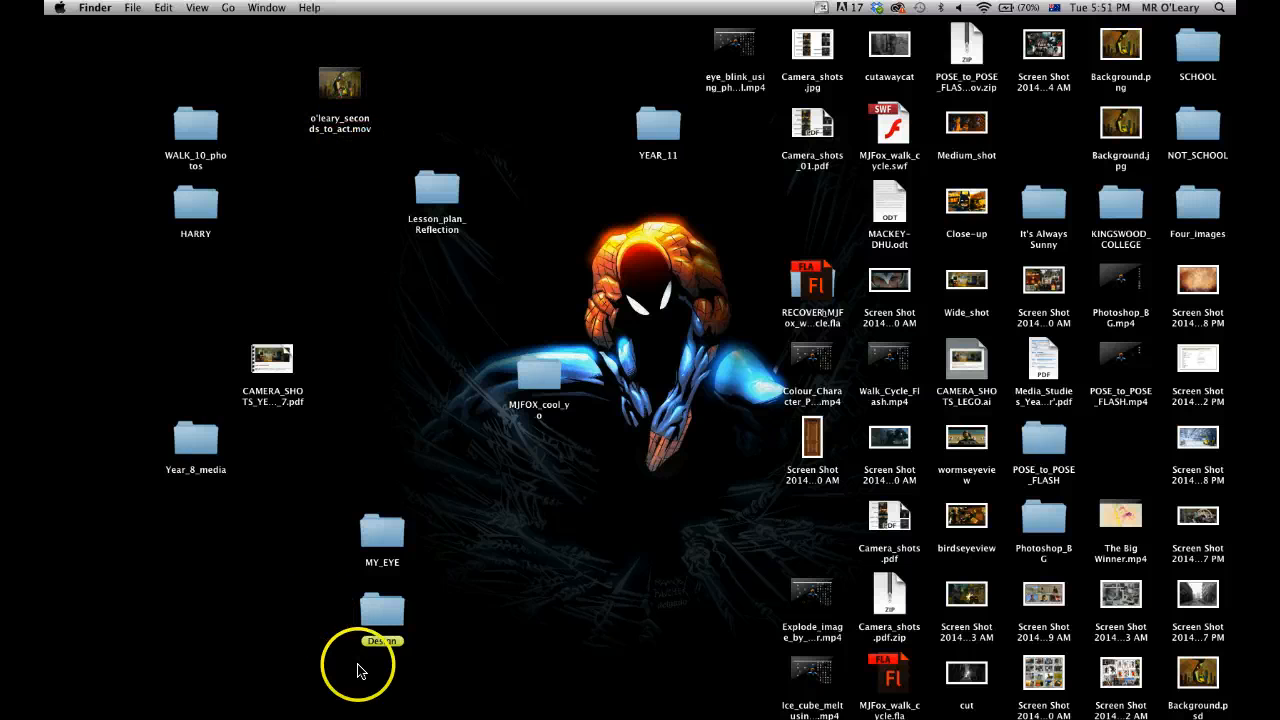